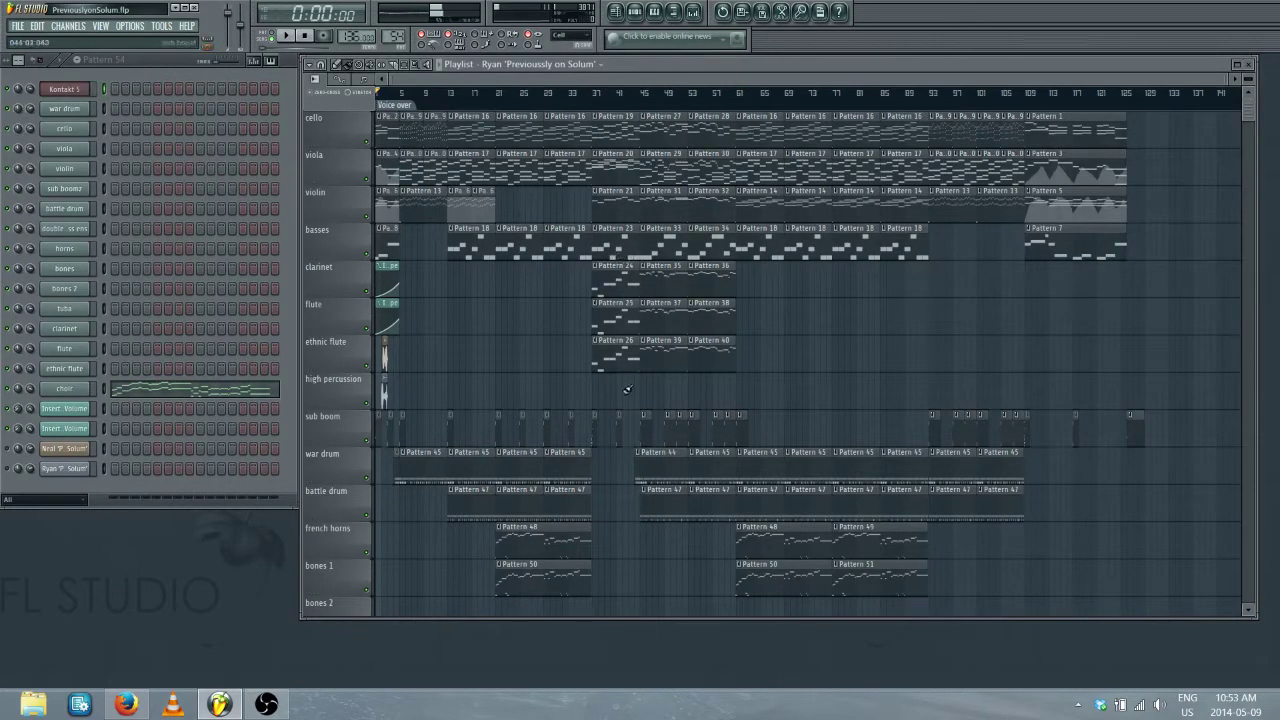
Select the time range from bar 61 to bar 93 in the playlist and start playing that section
{"action": "scroll", "coordinate": [500, 88], "scroll_direction": "up", "scroll_amount": 6}
{"action": "scroll", "coordinate": [521, 94], "scroll_direction": "down", "scroll_amount": 6}
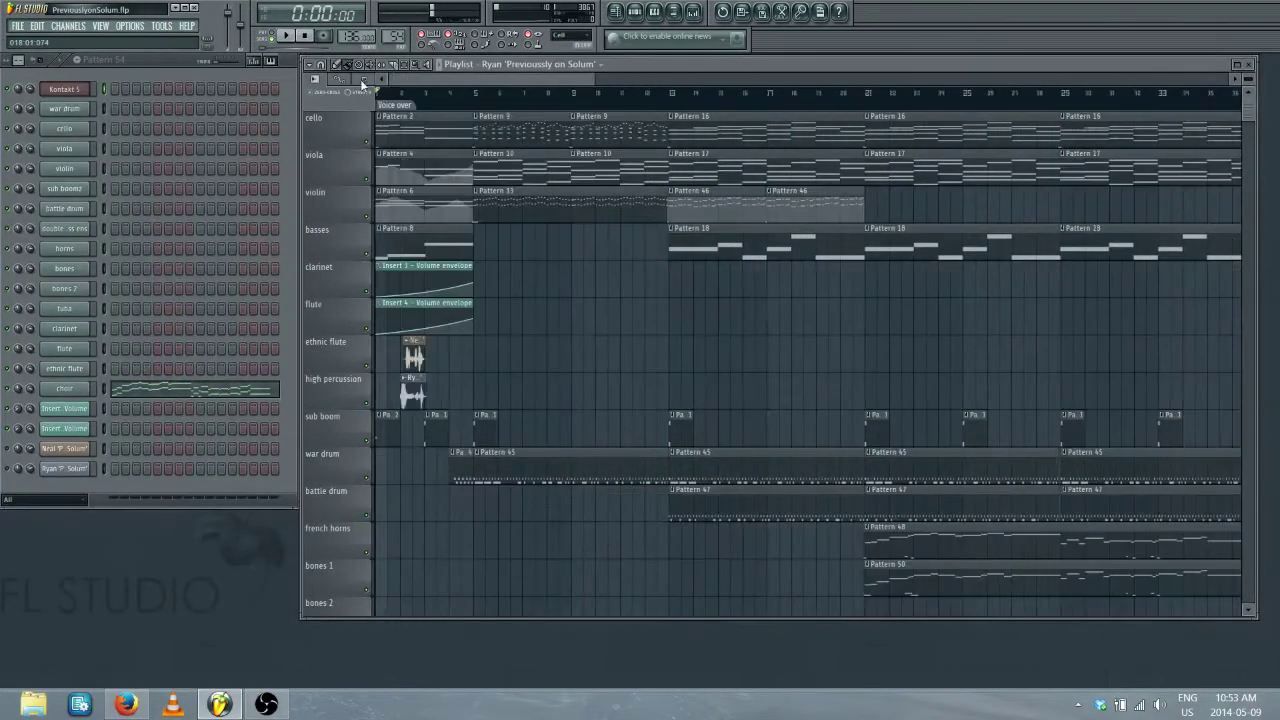
{"action": "scroll", "coordinate": [714, 384], "scroll_direction": "down", "scroll_amount": 3}
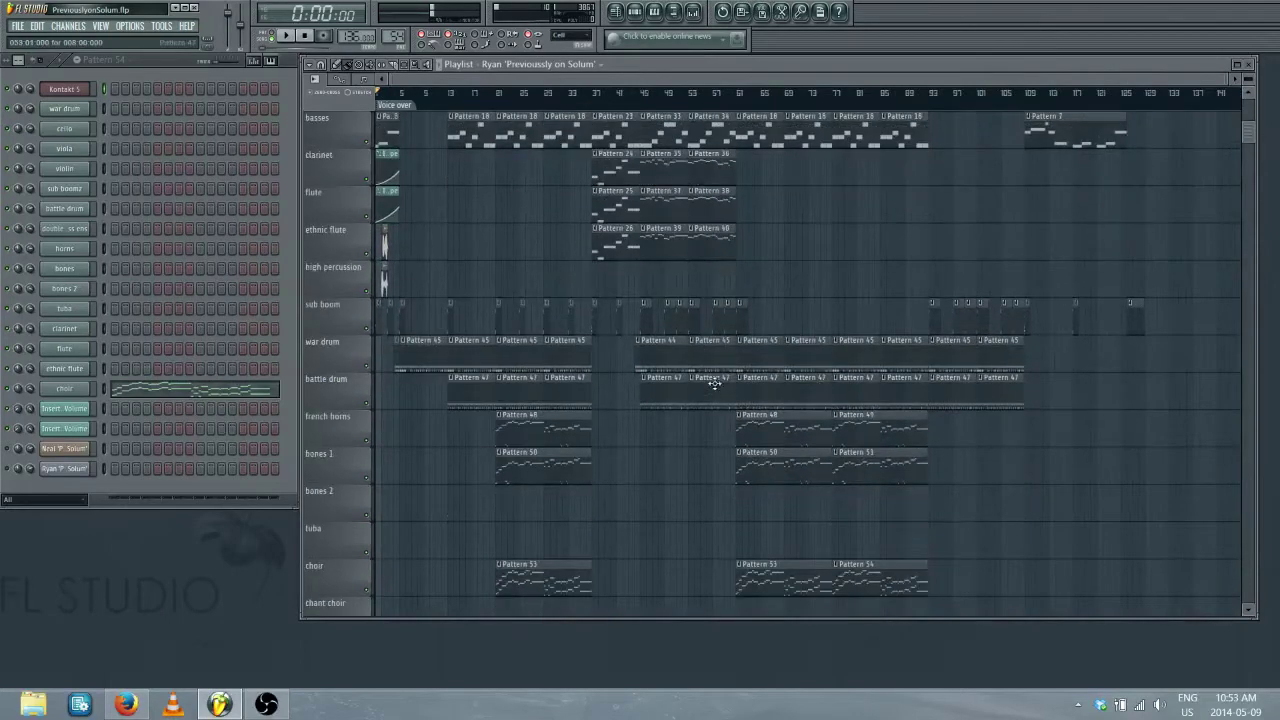
{"action": "left_click_drag", "start_coordinate": [780, 79], "coordinate": [849, 79]}
{"action": "scroll", "coordinate": [835, 200], "scroll_direction": "up", "scroll_amount": 2}
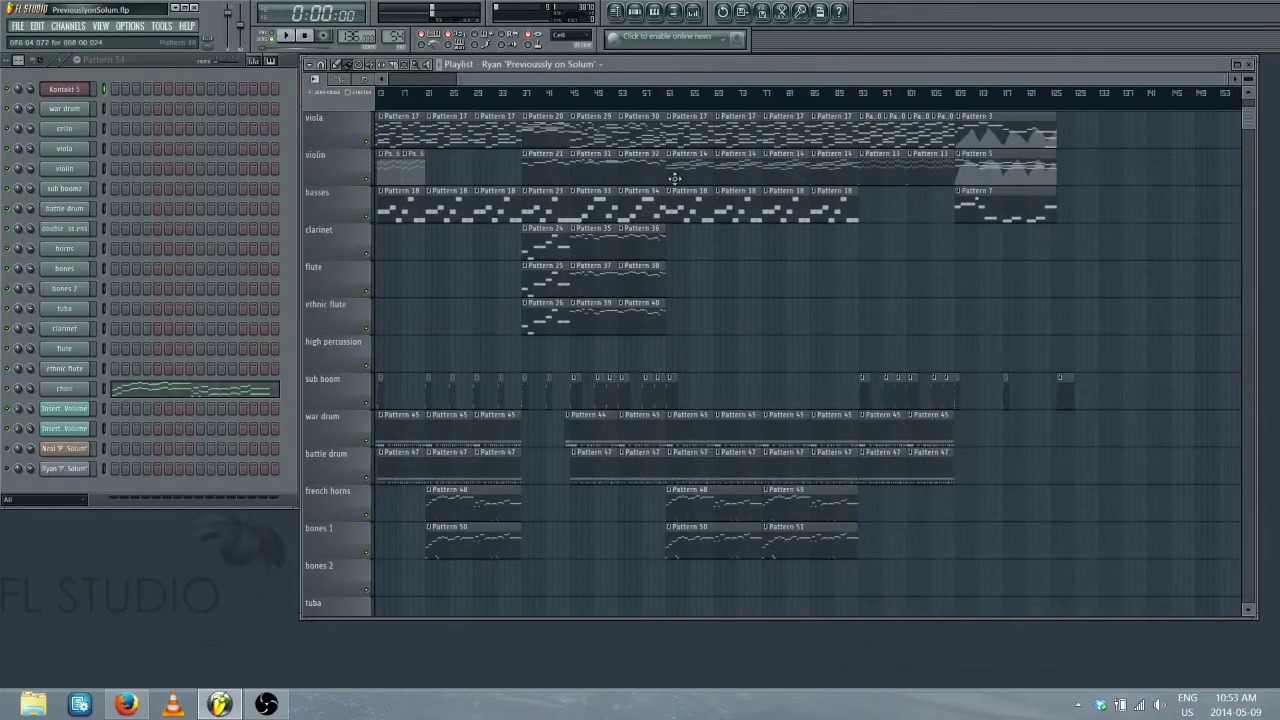
{"action": "scroll", "coordinate": [771, 261], "scroll_direction": "down", "scroll_amount": 6}
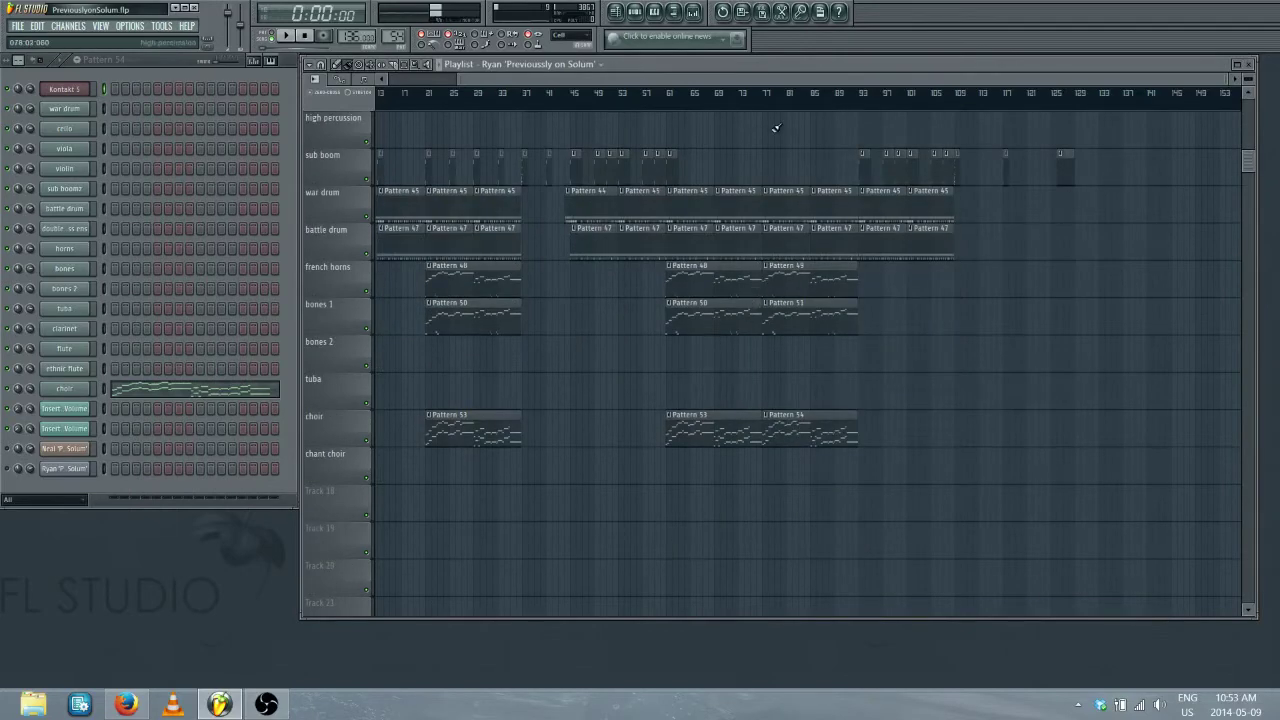
{"action": "scroll", "coordinate": [786, 110], "scroll_direction": "up", "scroll_amount": 4}
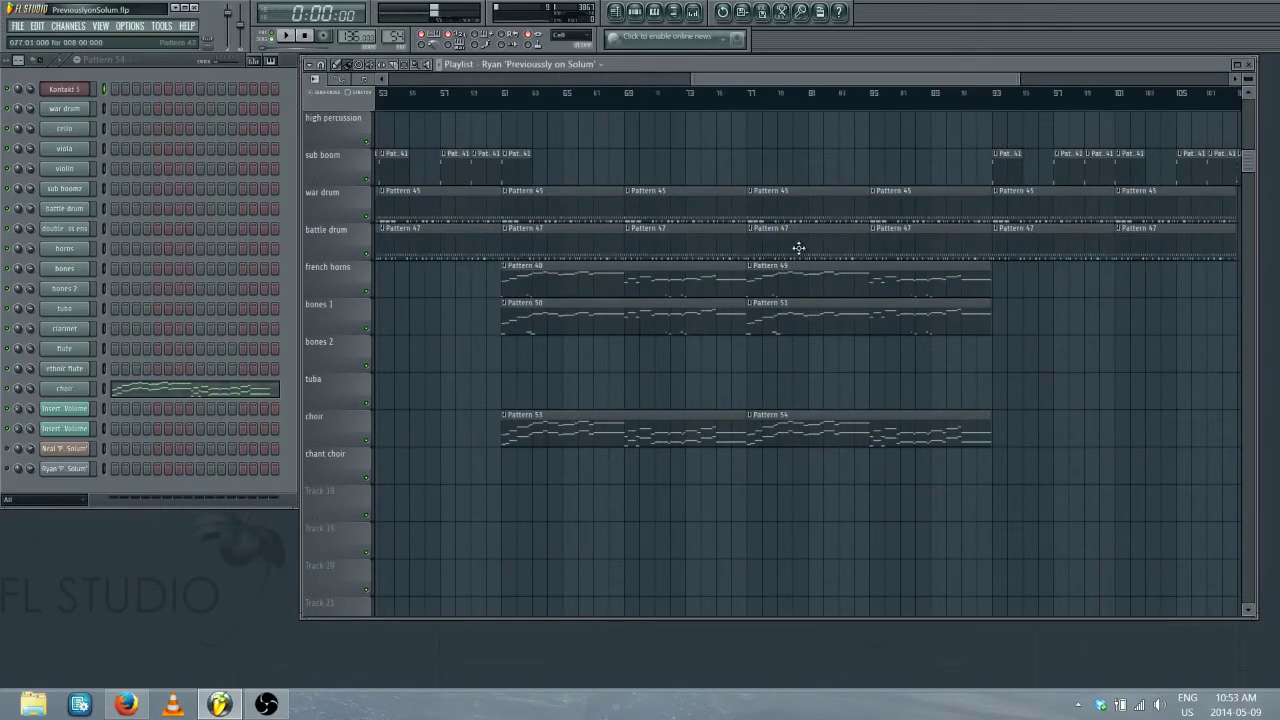
{"action": "left_click", "coordinate": [512, 102]}
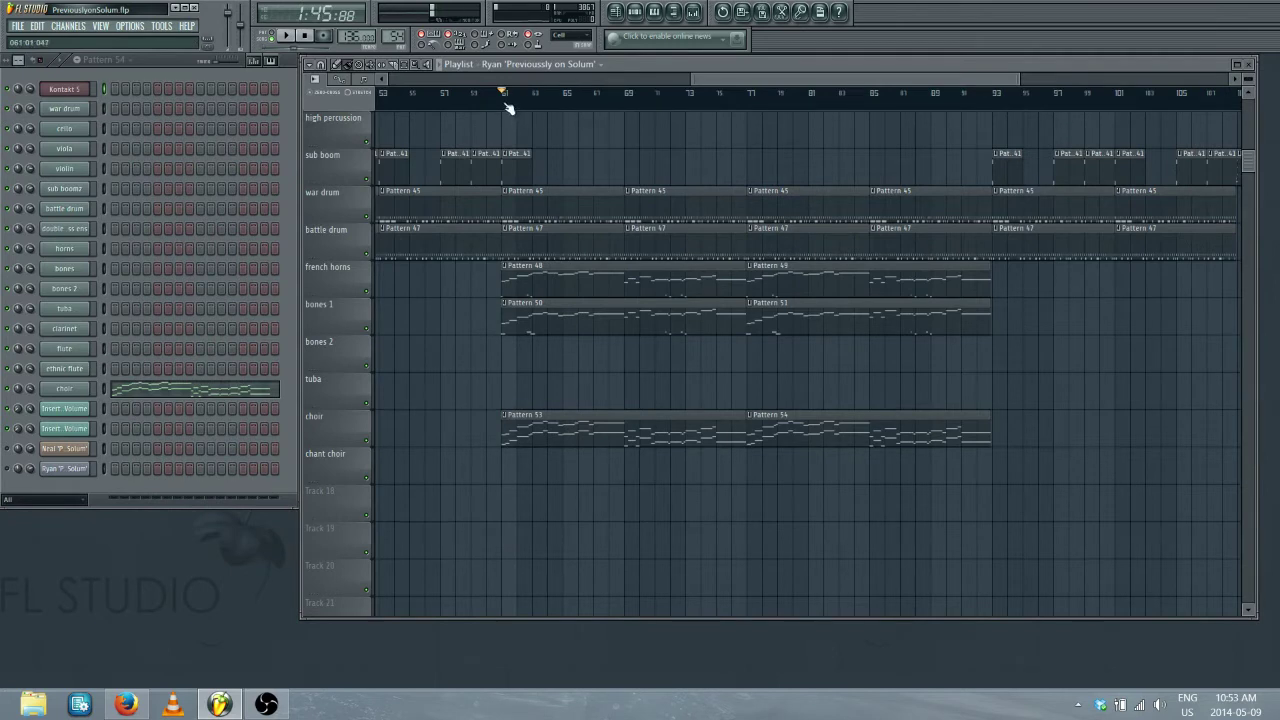
{"action": "left_click_drag", "start_coordinate": [504, 106], "coordinate": [983, 108]}
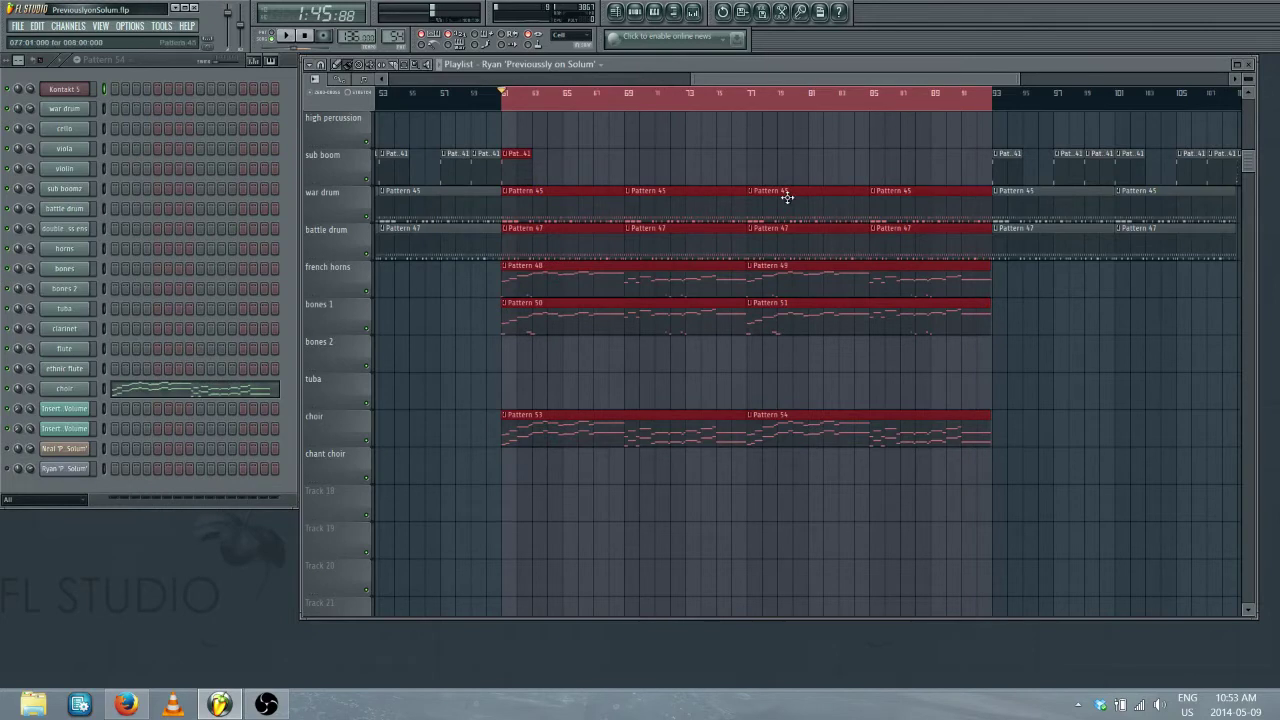
{"action": "key", "text": "space"}
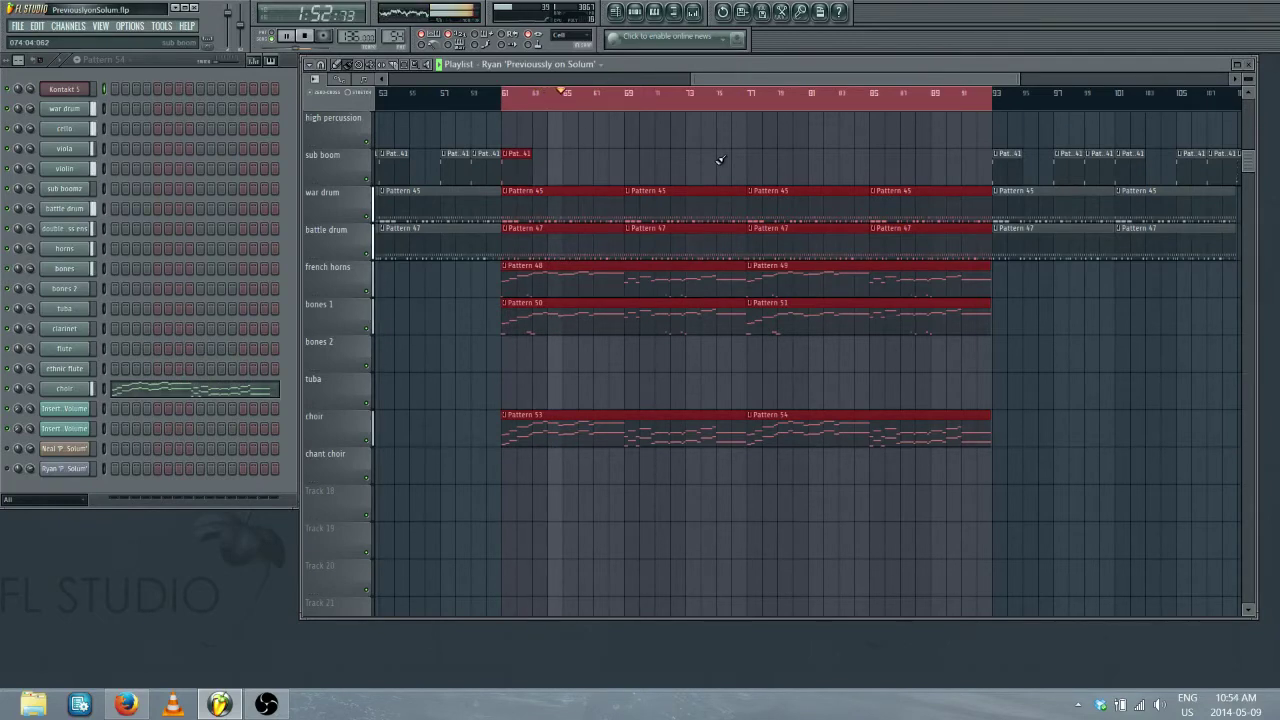
Look over all tracks of the selected section while it plays, down to the choir part, and stop playback
{"action": "left_click", "coordinate": [28, 91]}
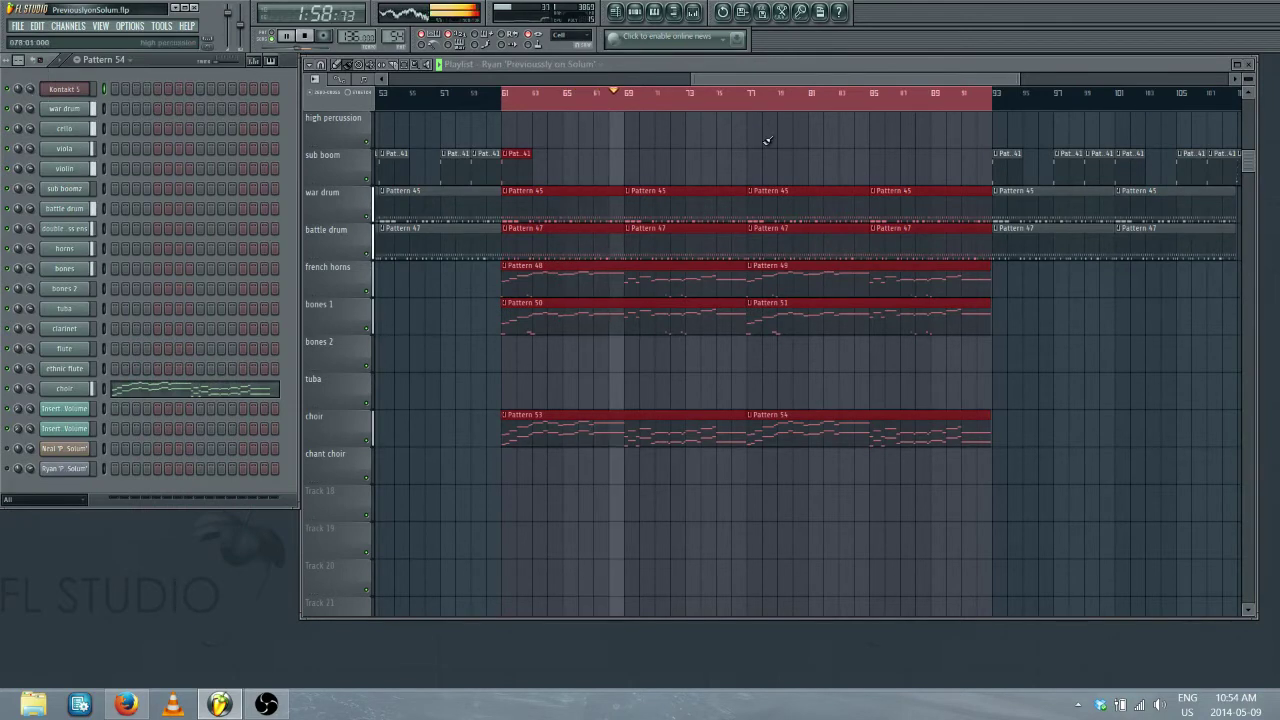
{"action": "scroll", "coordinate": [772, 106], "scroll_direction": "down", "scroll_amount": 1}
{"action": "scroll", "coordinate": [772, 106], "scroll_direction": "down", "scroll_amount": 2}
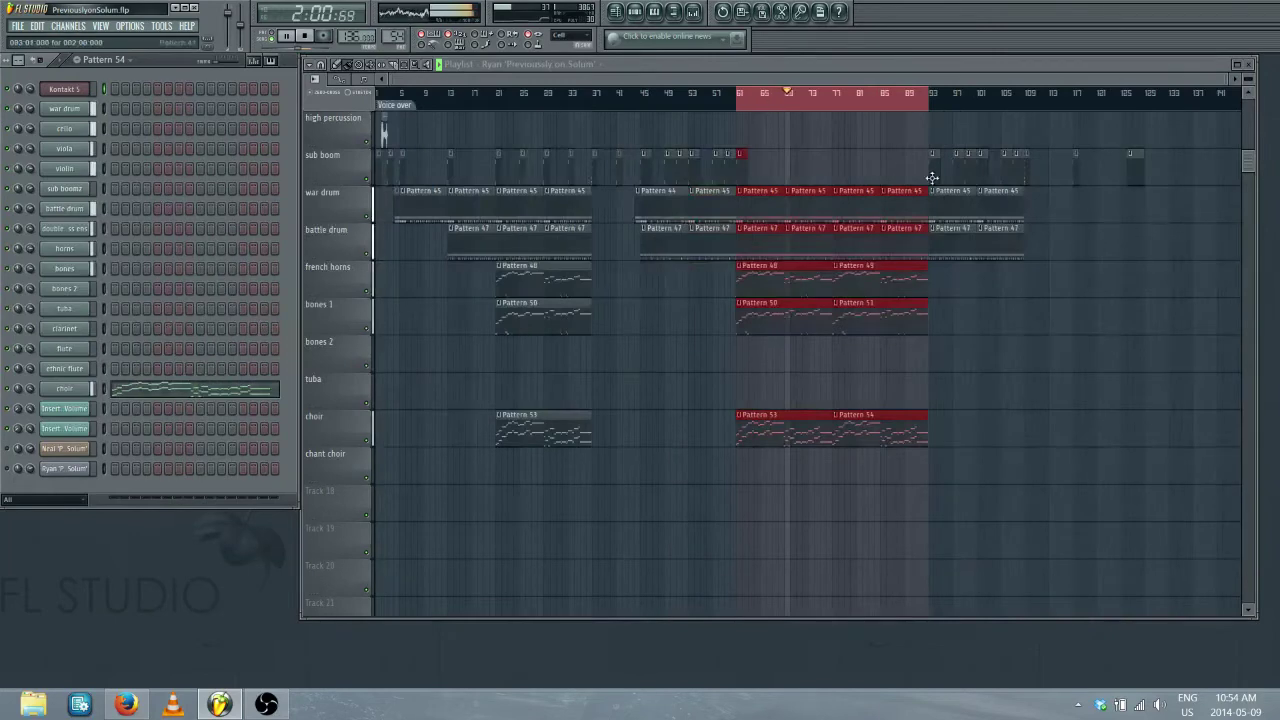
{"action": "left_click_drag", "start_coordinate": [1248, 162], "coordinate": [1248, 106]}
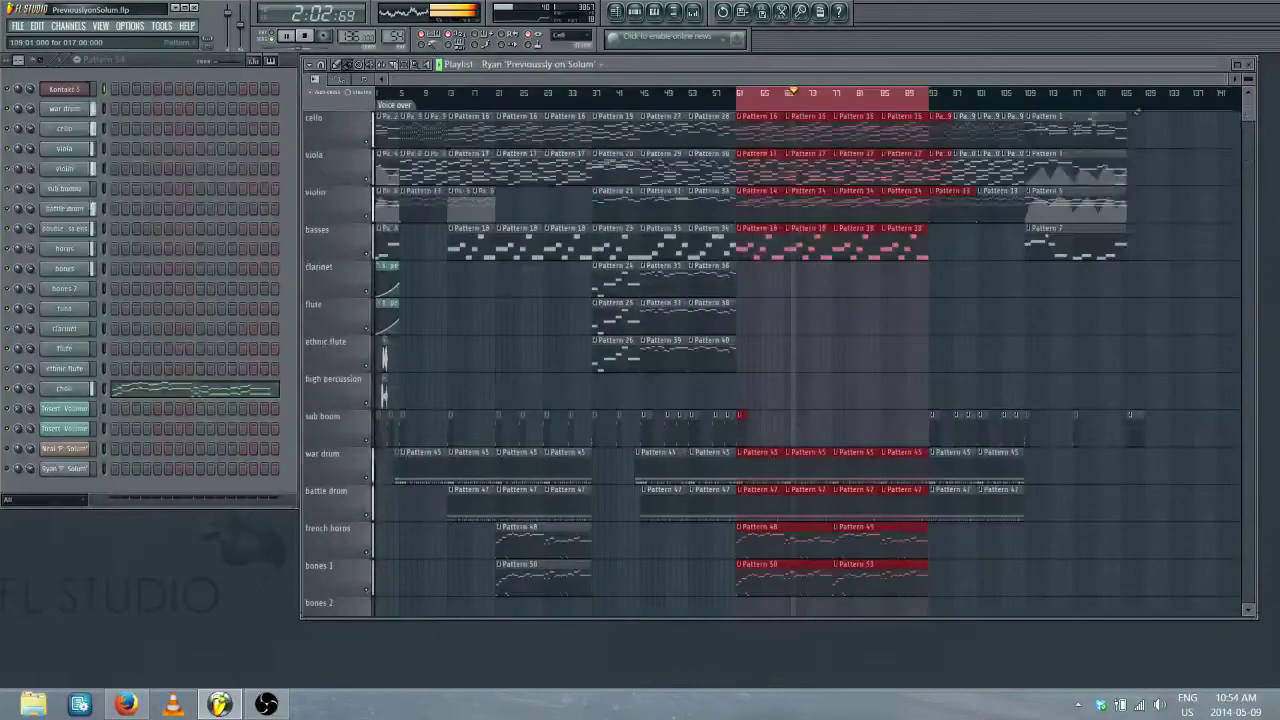
{"action": "left_click_drag", "start_coordinate": [828, 78], "coordinate": [913, 86]}
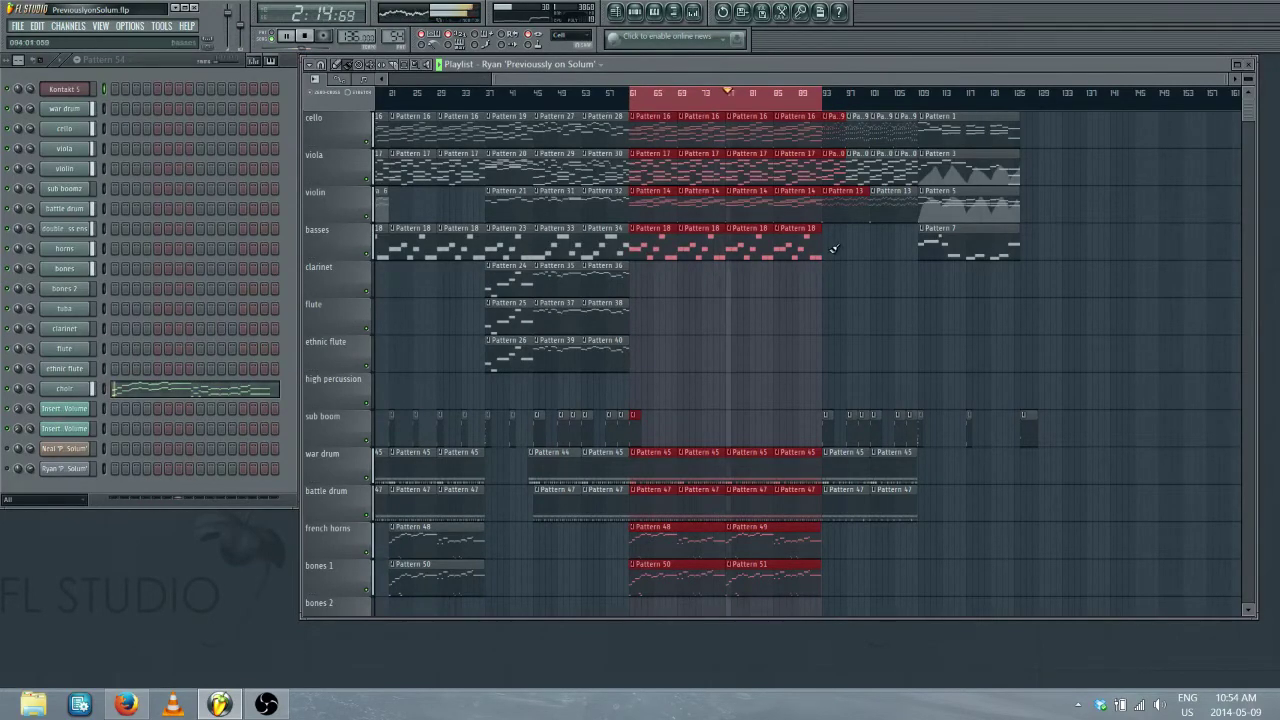
{"action": "scroll", "coordinate": [817, 326], "scroll_direction": "down", "scroll_amount": 2}
{"action": "scroll", "coordinate": [817, 326], "scroll_direction": "down", "scroll_amount": 3}
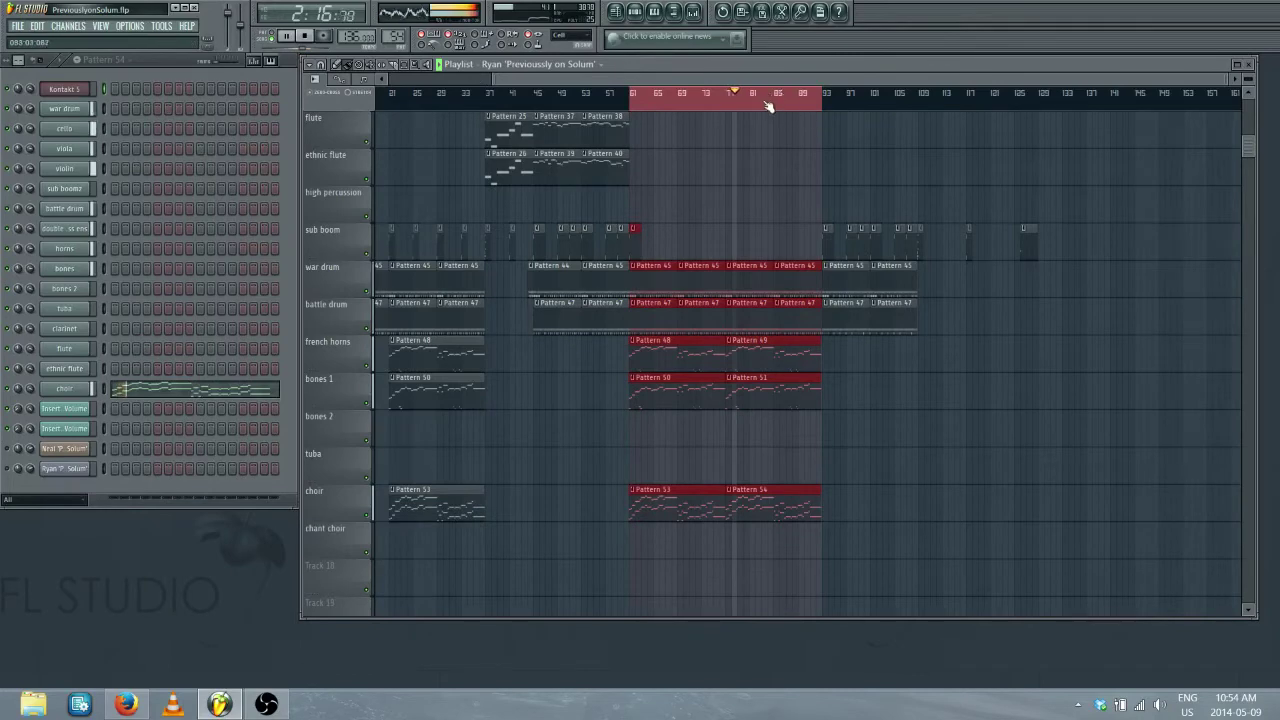
{"action": "scroll", "coordinate": [768, 104], "scroll_direction": "up", "scroll_amount": 2}
{"action": "scroll", "coordinate": [768, 104], "scroll_direction": "up", "scroll_amount": 2}
{"action": "left_click_drag", "start_coordinate": [766, 78], "coordinate": [809, 76]}
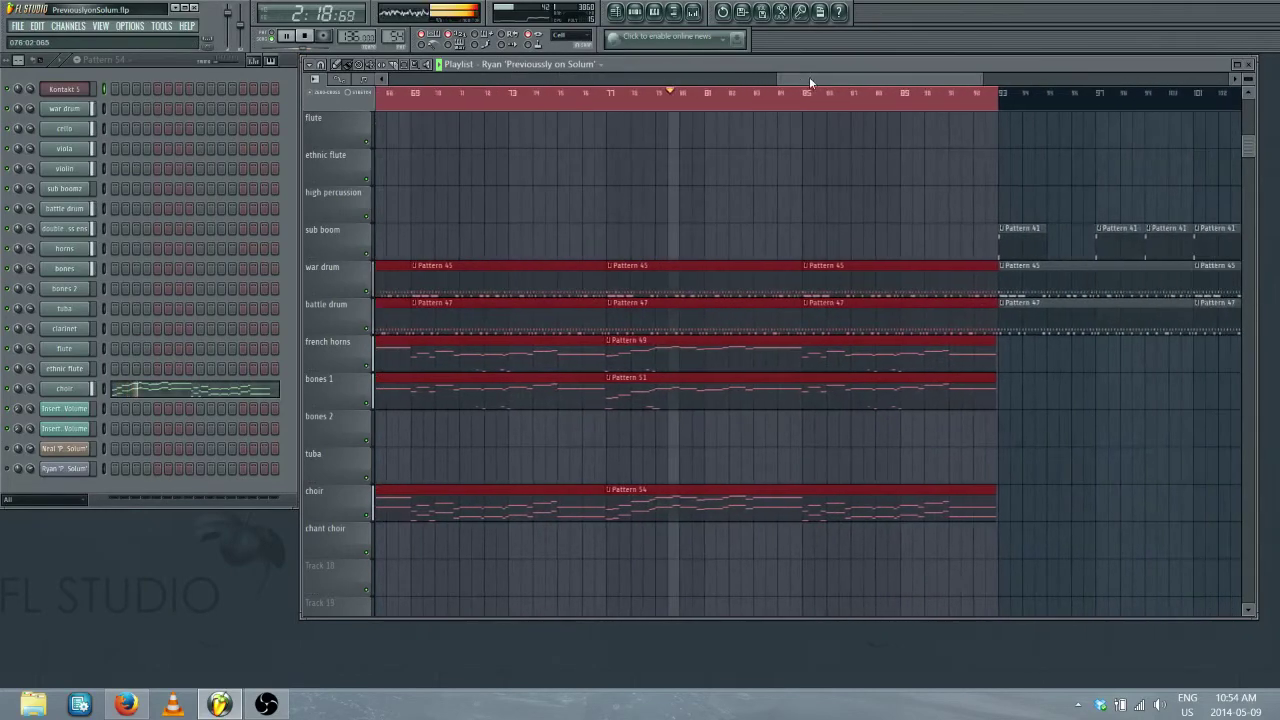
{"action": "key", "text": "space"}
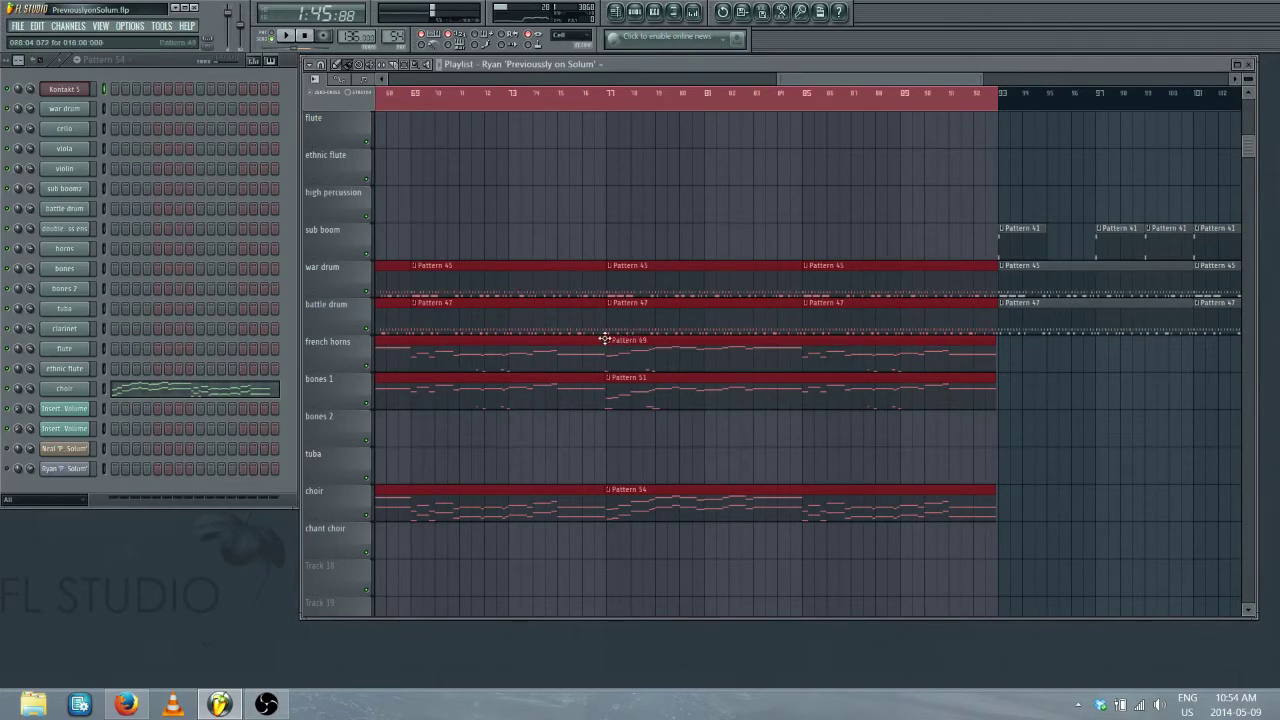
Clear the clip selection, open the french horns' Pattern 49 clip at bar 77 in the piano roll, and listen to it
{"action": "left_click", "coordinate": [606, 441]}
{"action": "right_click", "coordinate": [613, 441]}
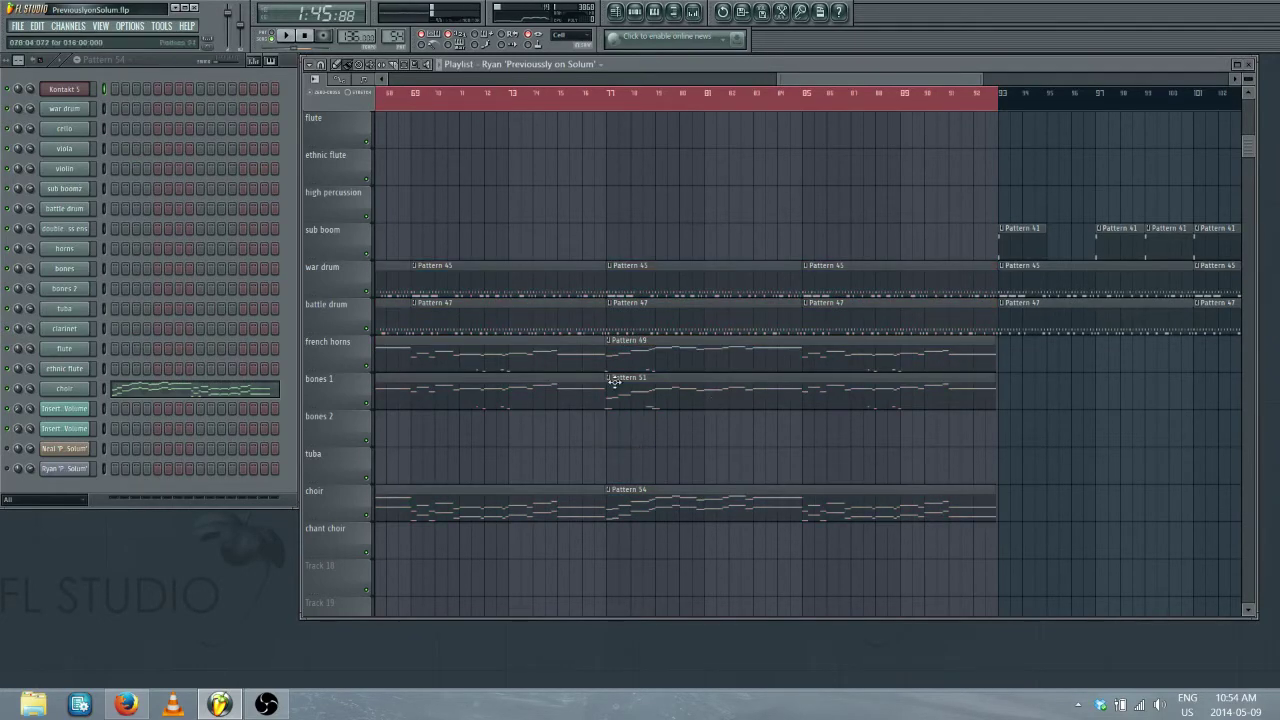
{"action": "left_click_drag", "start_coordinate": [828, 76], "coordinate": [770, 78]}
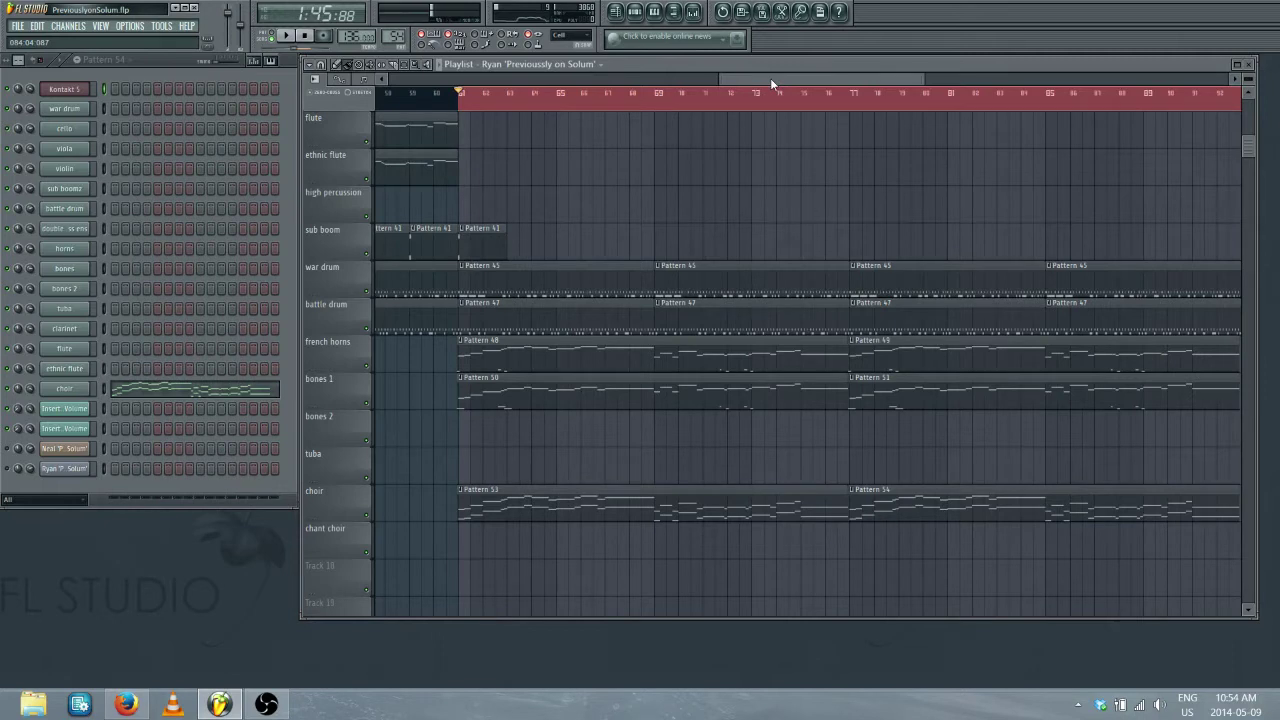
{"action": "left_click_drag", "start_coordinate": [770, 78], "coordinate": [812, 76]}
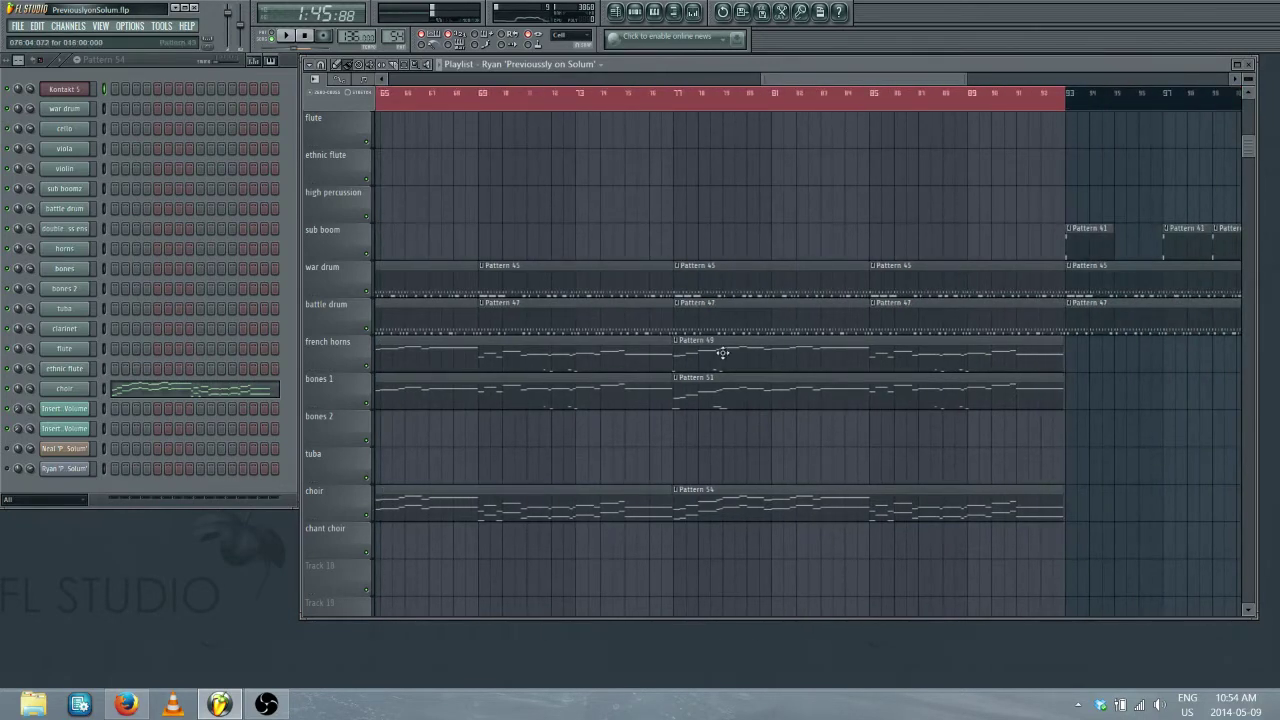
{"action": "double_click", "coordinate": [722, 353]}
{"action": "scroll", "coordinate": [594, 100], "scroll_direction": "down", "scroll_amount": 3}
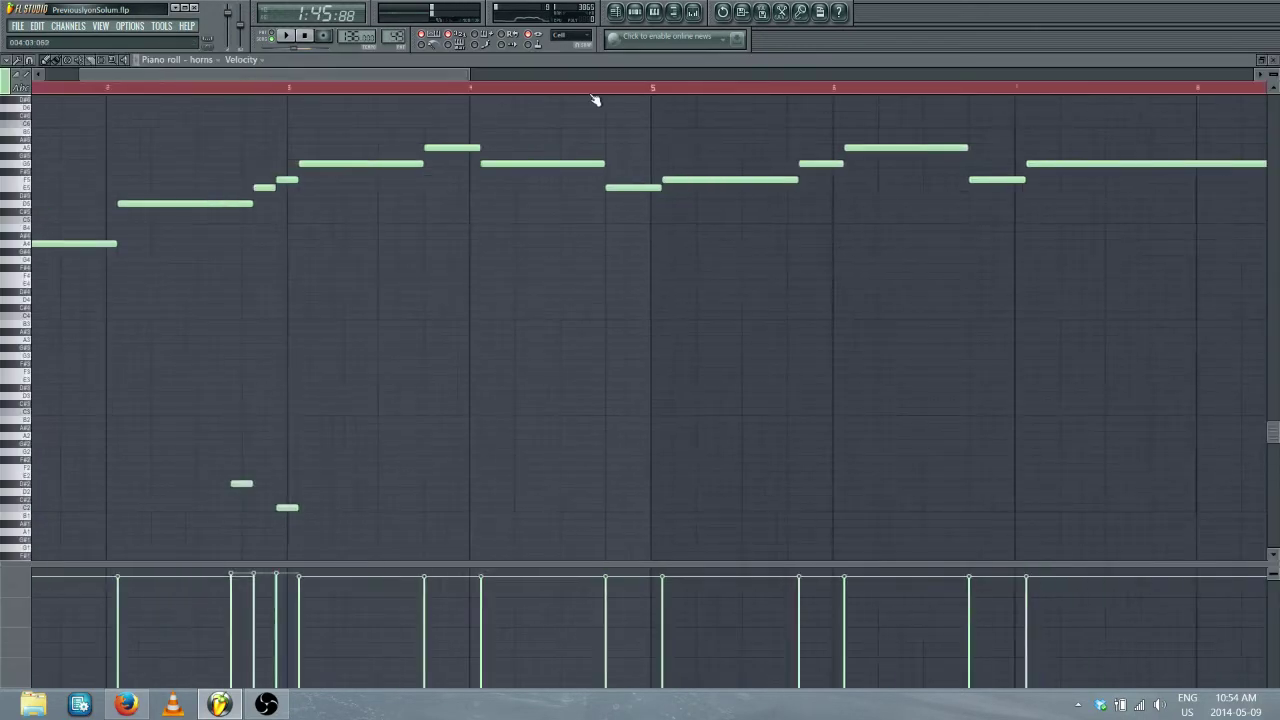
{"action": "left_click", "coordinate": [285, 35]}
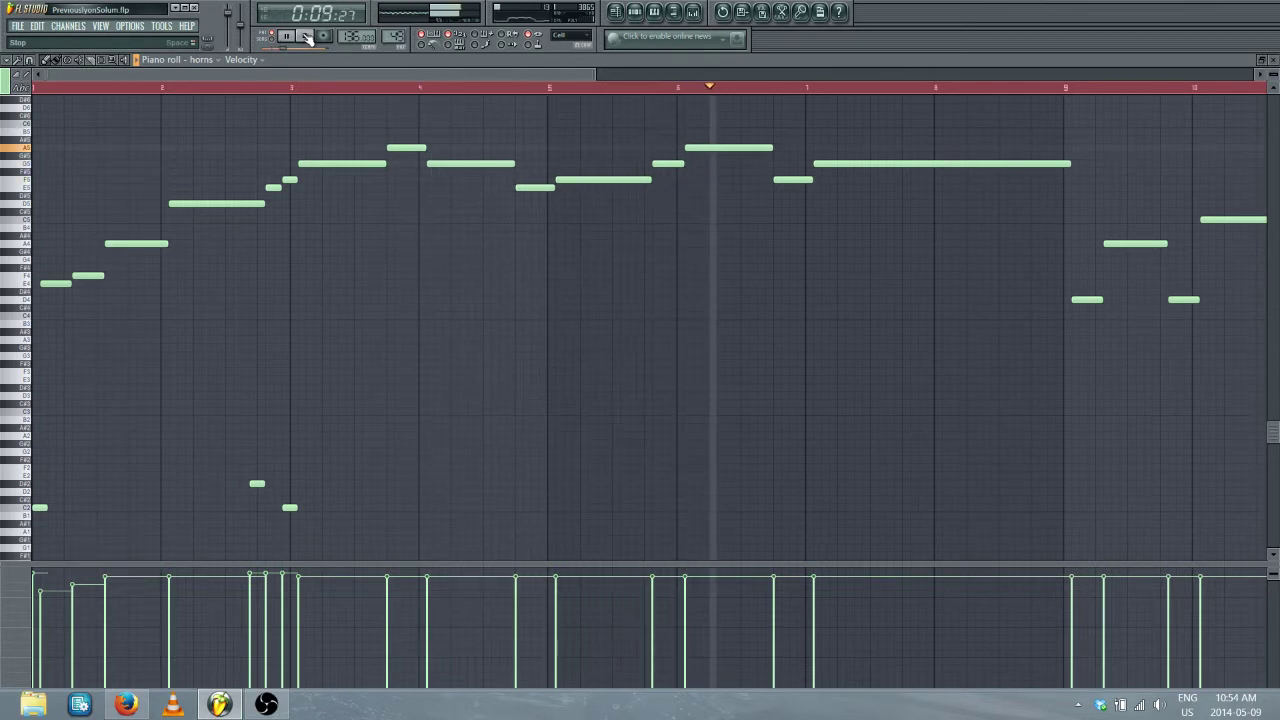
{"action": "left_click", "coordinate": [307, 37]}
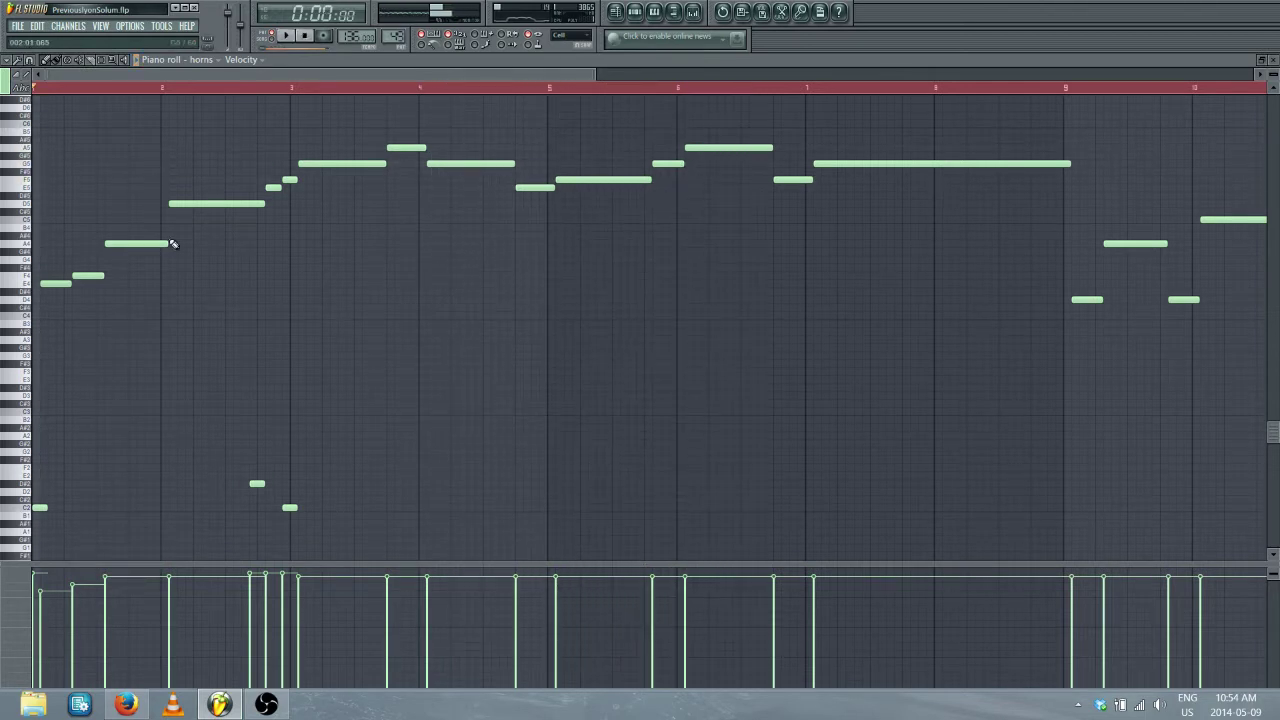
Rework the opening of the horn melody: move the first melody note to A4, the third to D4 and the fourth to A#4
{"action": "left_click", "coordinate": [33, 286]}
{"action": "left_click_drag", "start_coordinate": [24, 264], "coordinate": [32, 247]}
{"action": "left_click_drag", "start_coordinate": [46, 286], "coordinate": [121, 301]}
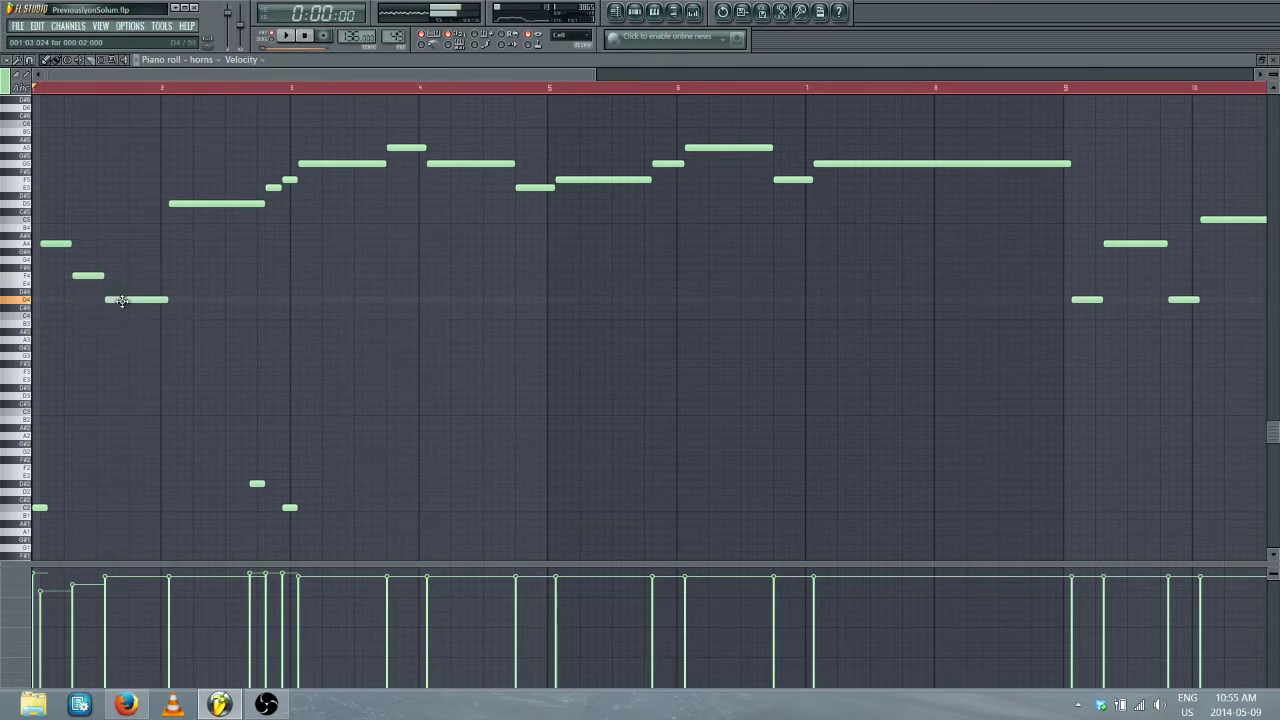
{"action": "left_click_drag", "start_coordinate": [178, 204], "coordinate": [178, 236]}
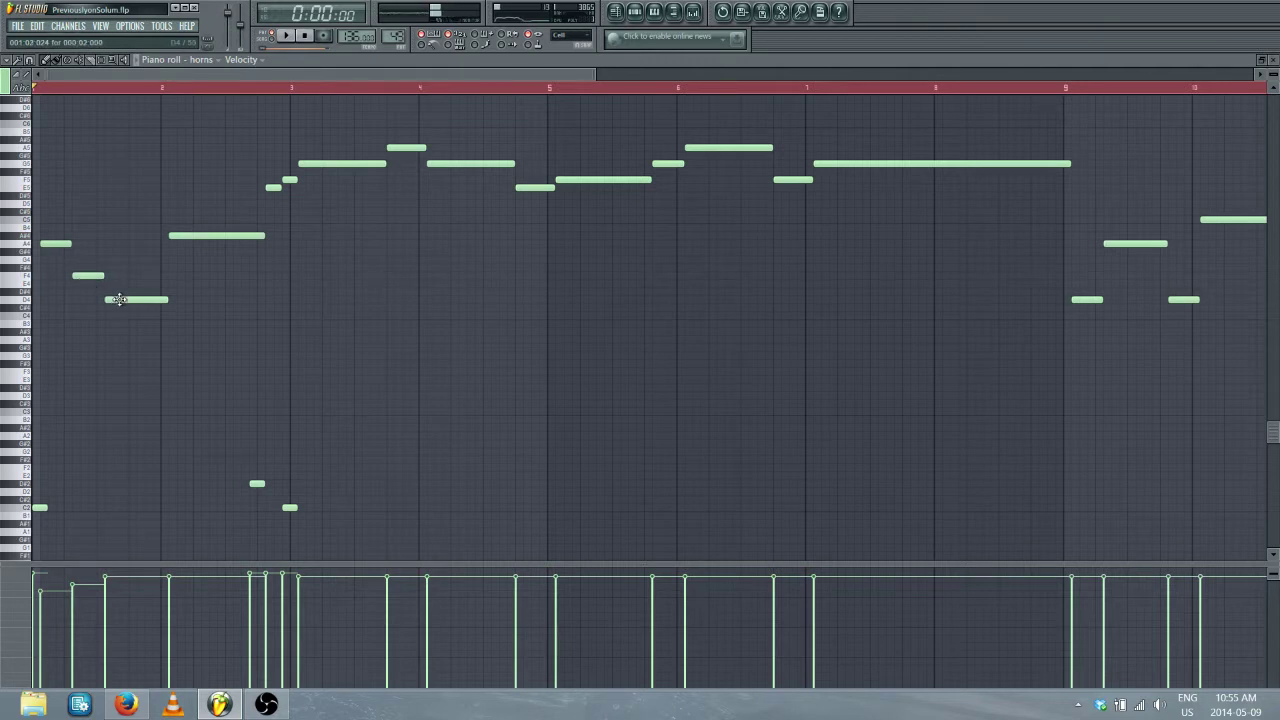
Play the edited section in song mode with the playlist shown, and check the Open Broadcaster Software window
{"action": "left_click", "coordinate": [285, 36]}
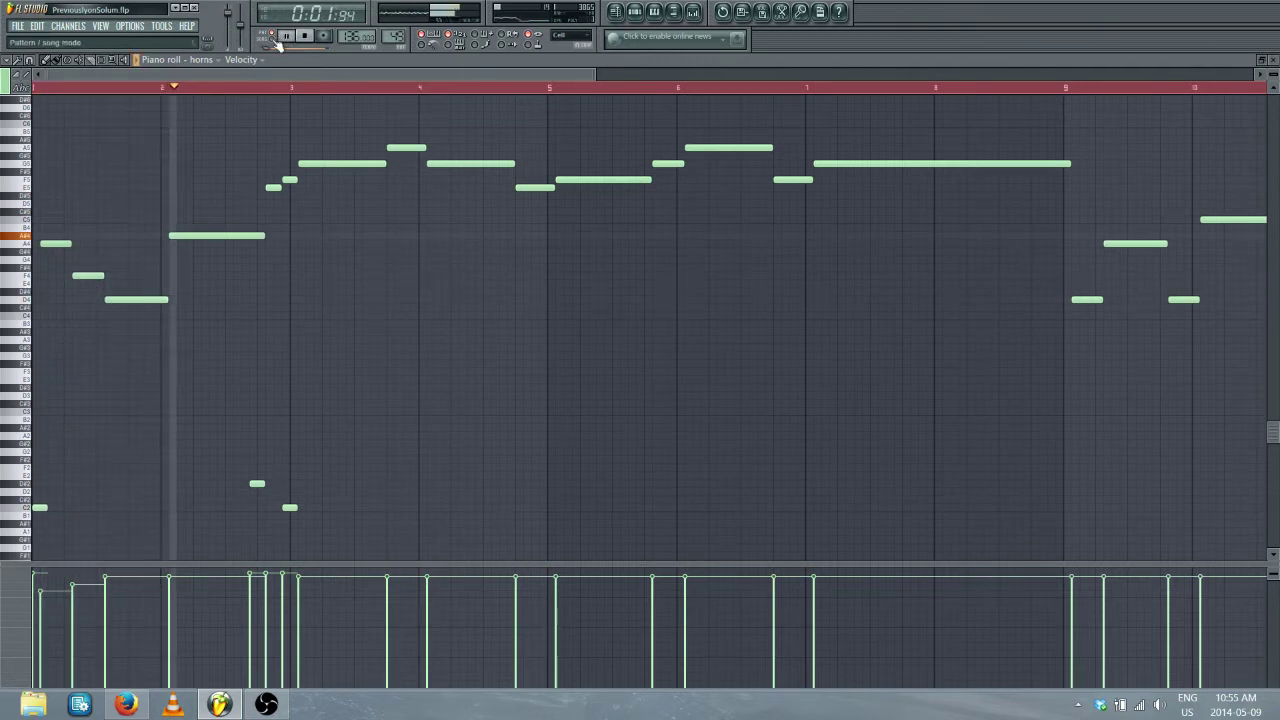
{"action": "left_click", "coordinate": [615, 11]}
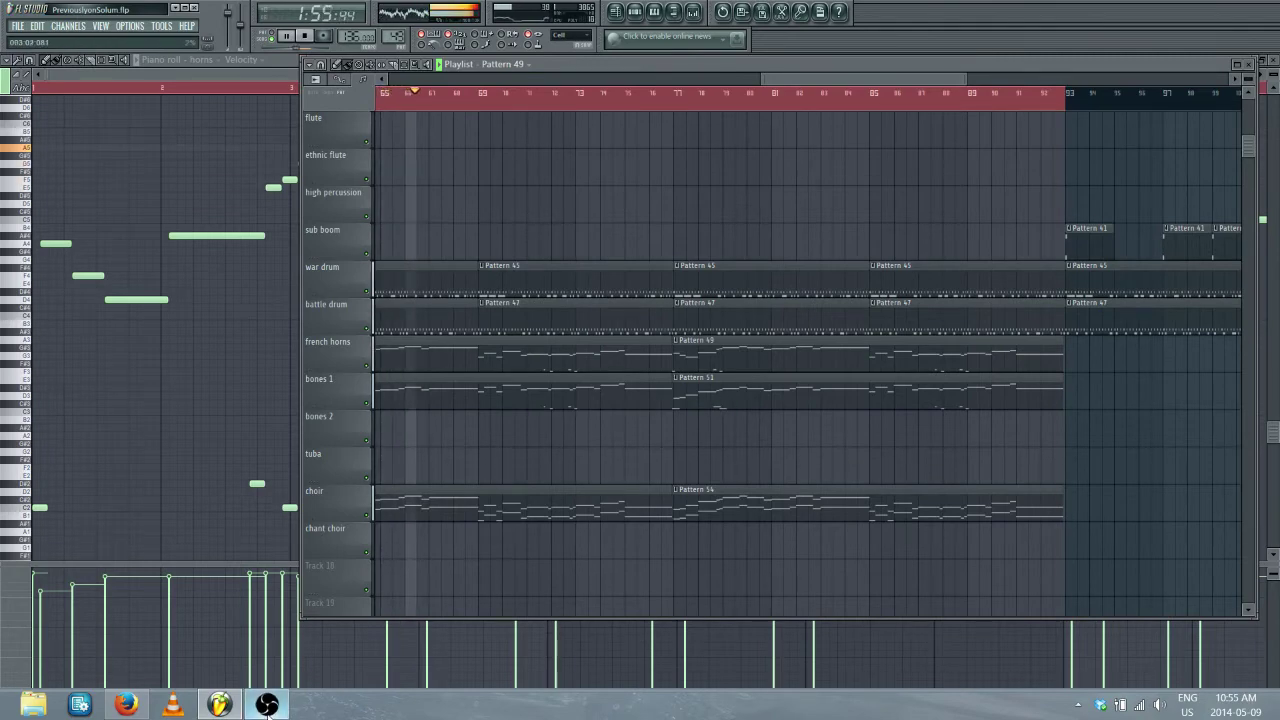
{"action": "left_click", "coordinate": [267, 705]}
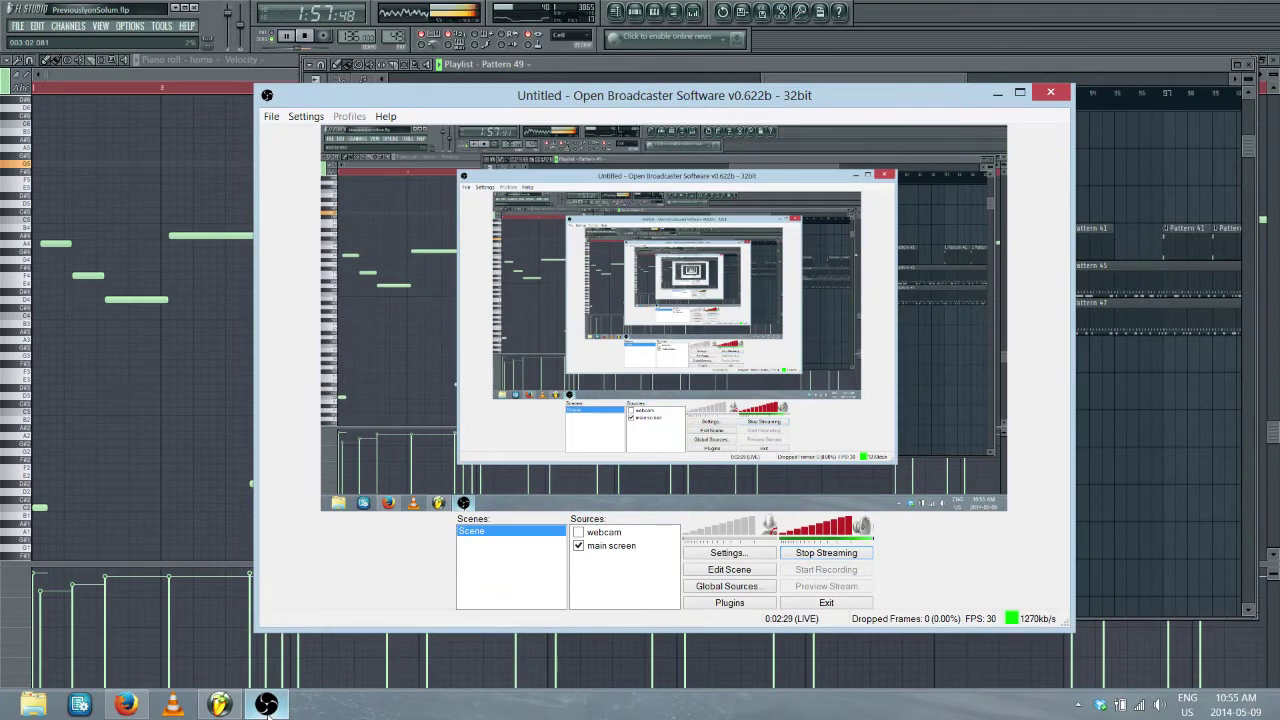
{"action": "left_click", "coordinate": [267, 705]}
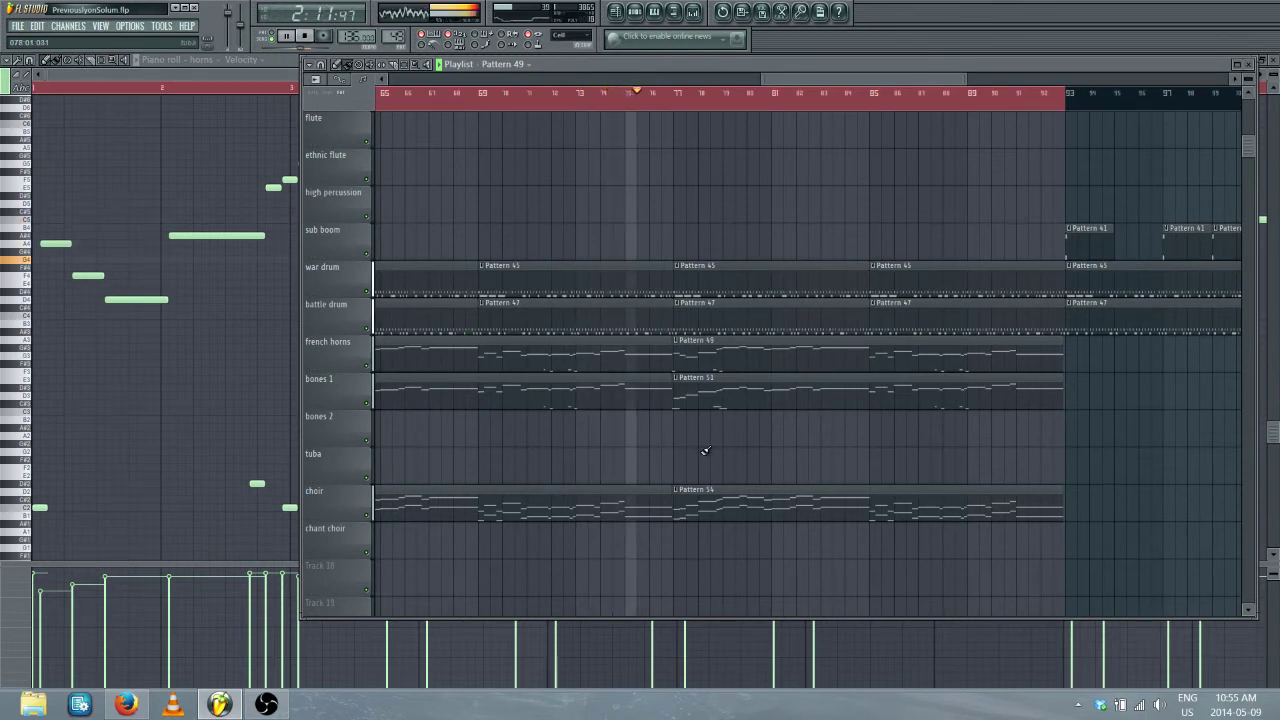
Mute the bones 1 and choir tracks in the playlist while listening to the horn line, and stop playback
{"action": "left_click", "coordinate": [366, 404]}
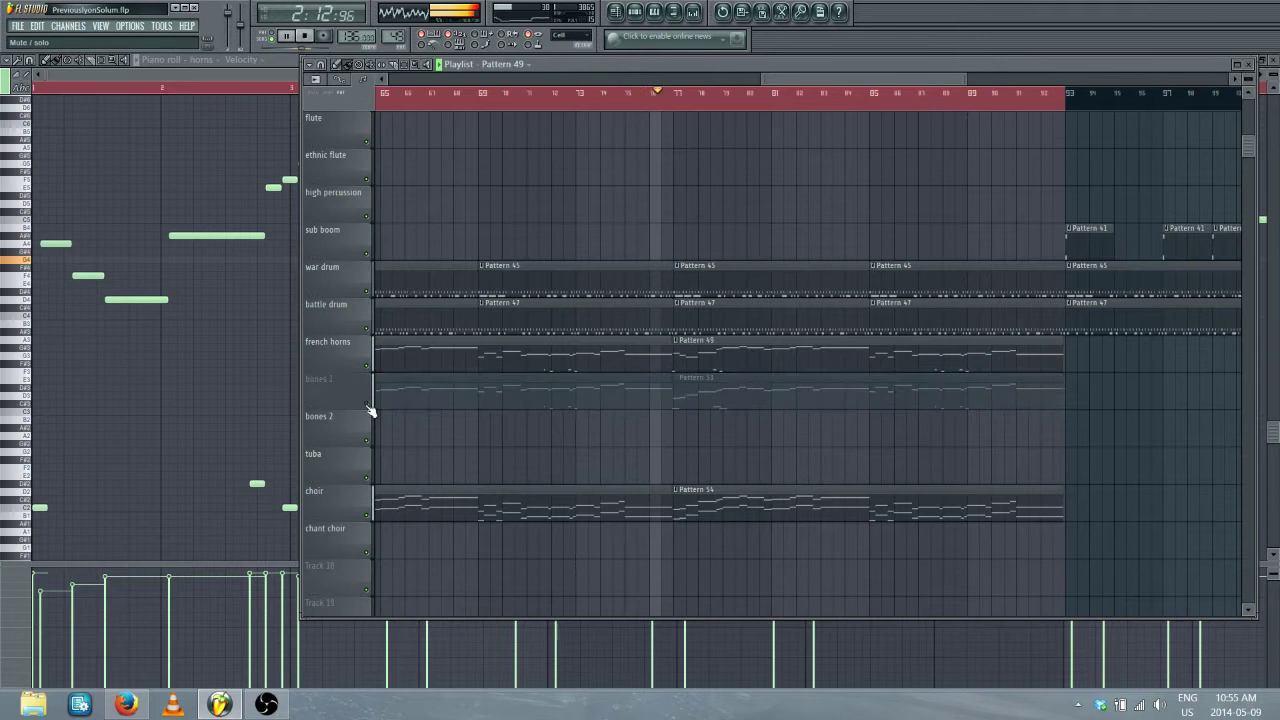
{"action": "left_click", "coordinate": [363, 518]}
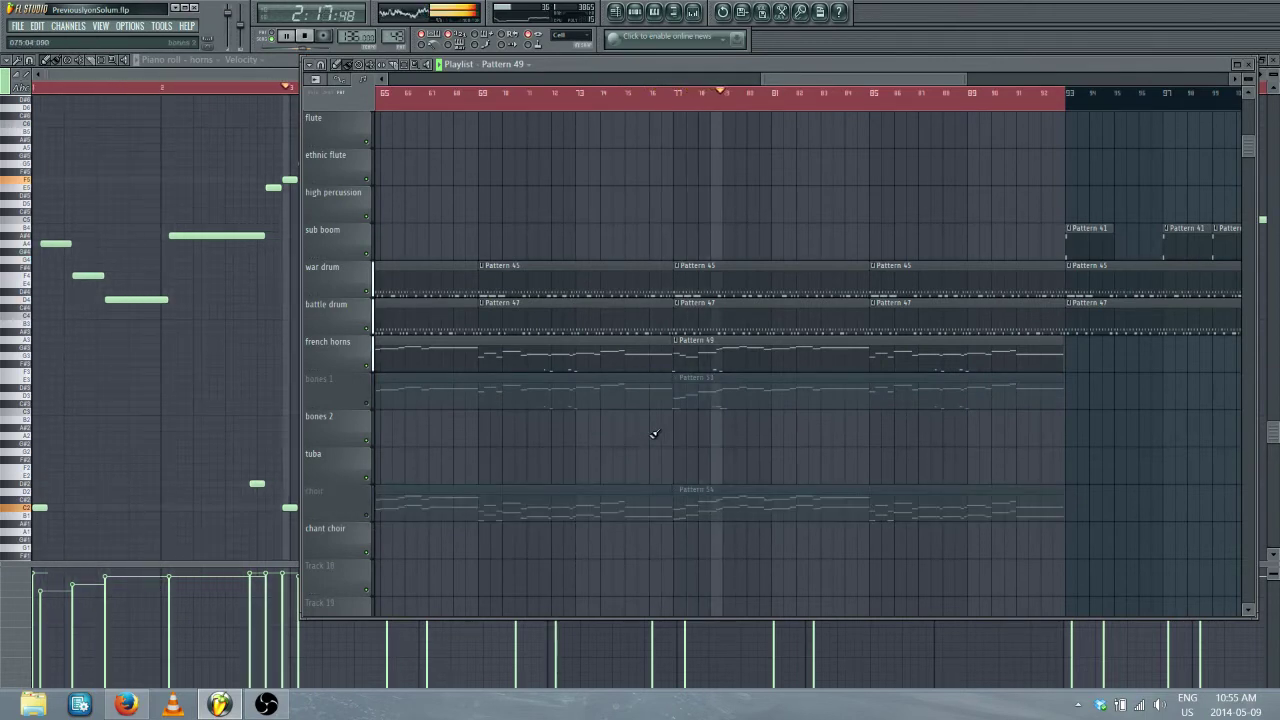
{"action": "key", "text": "space"}
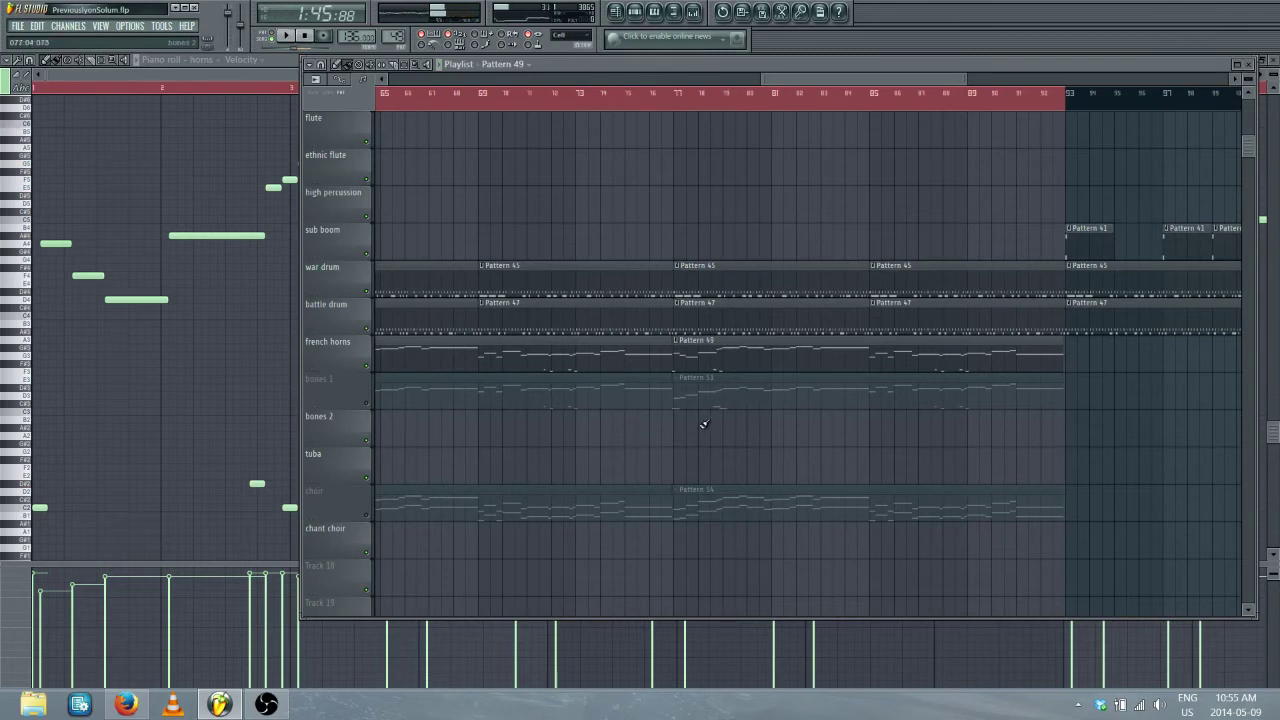
In the horns piano roll, raise the long note in bar 2 to C5 and move the two short melody notes after it to F4 and A4
{"action": "left_click", "coordinate": [30, 246]}
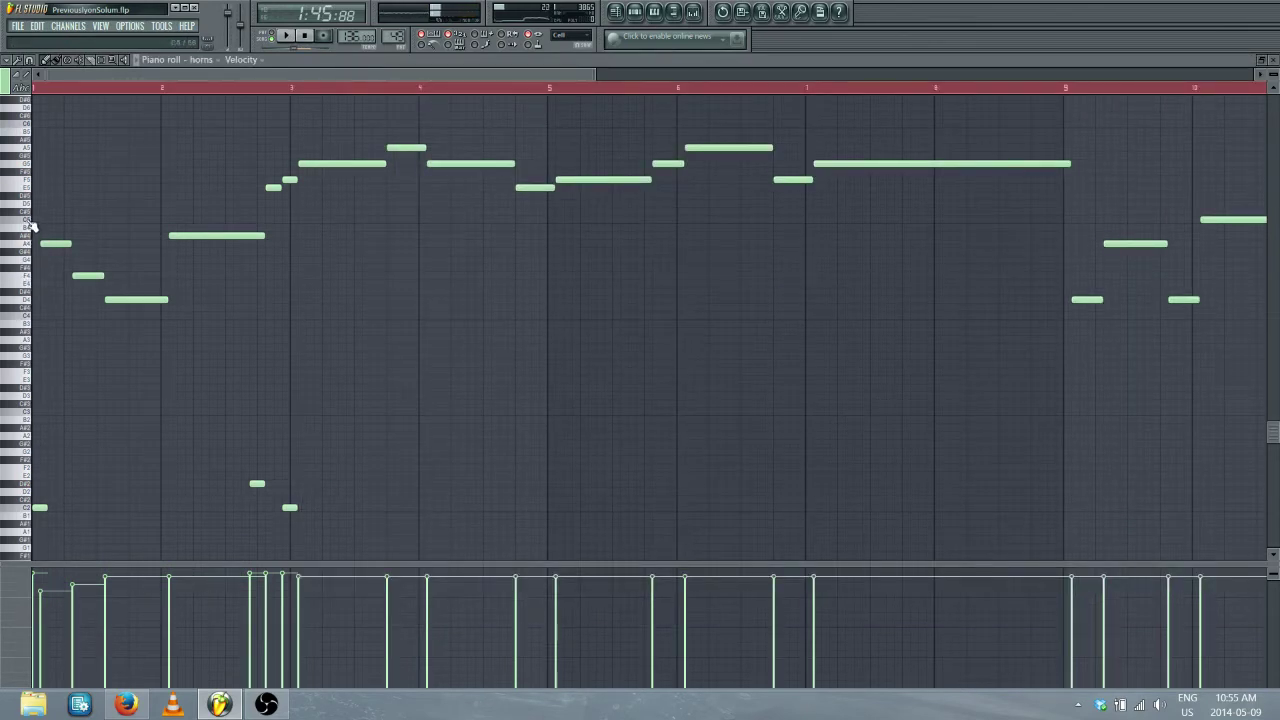
{"action": "left_click_drag", "start_coordinate": [173, 235], "coordinate": [181, 220]}
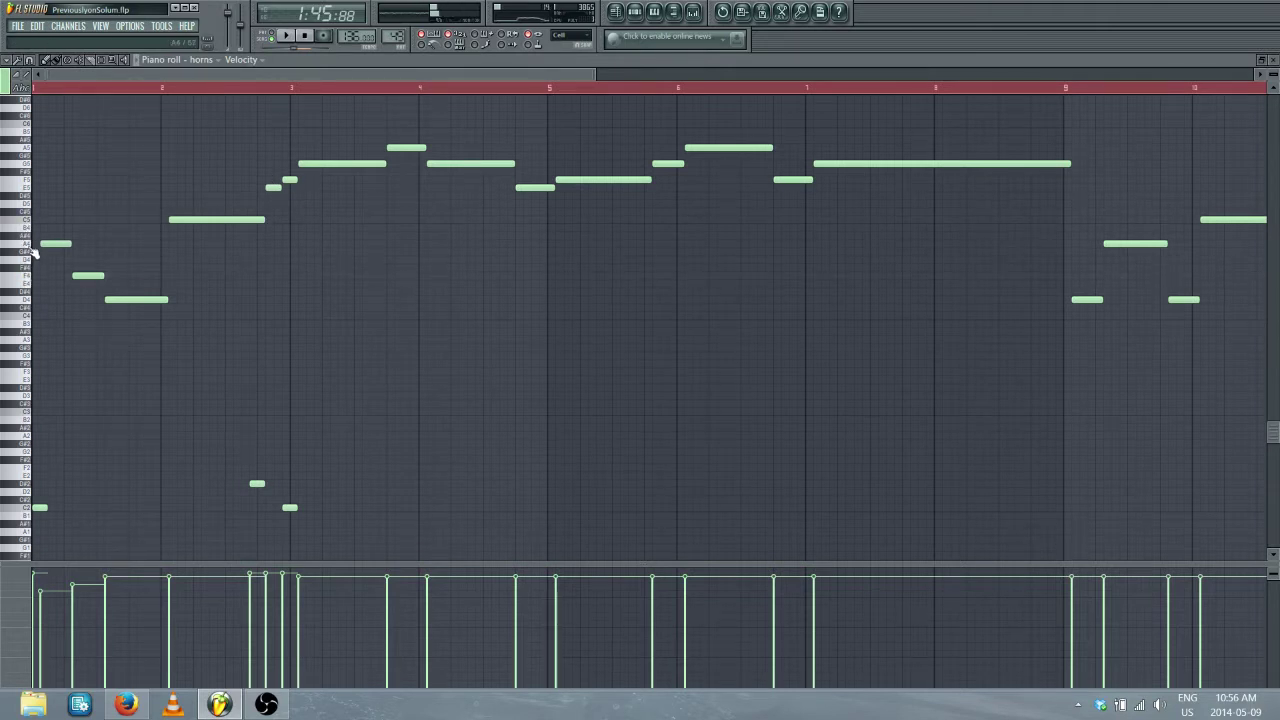
{"action": "left_click_drag", "start_coordinate": [263, 173], "coordinate": [270, 284]}
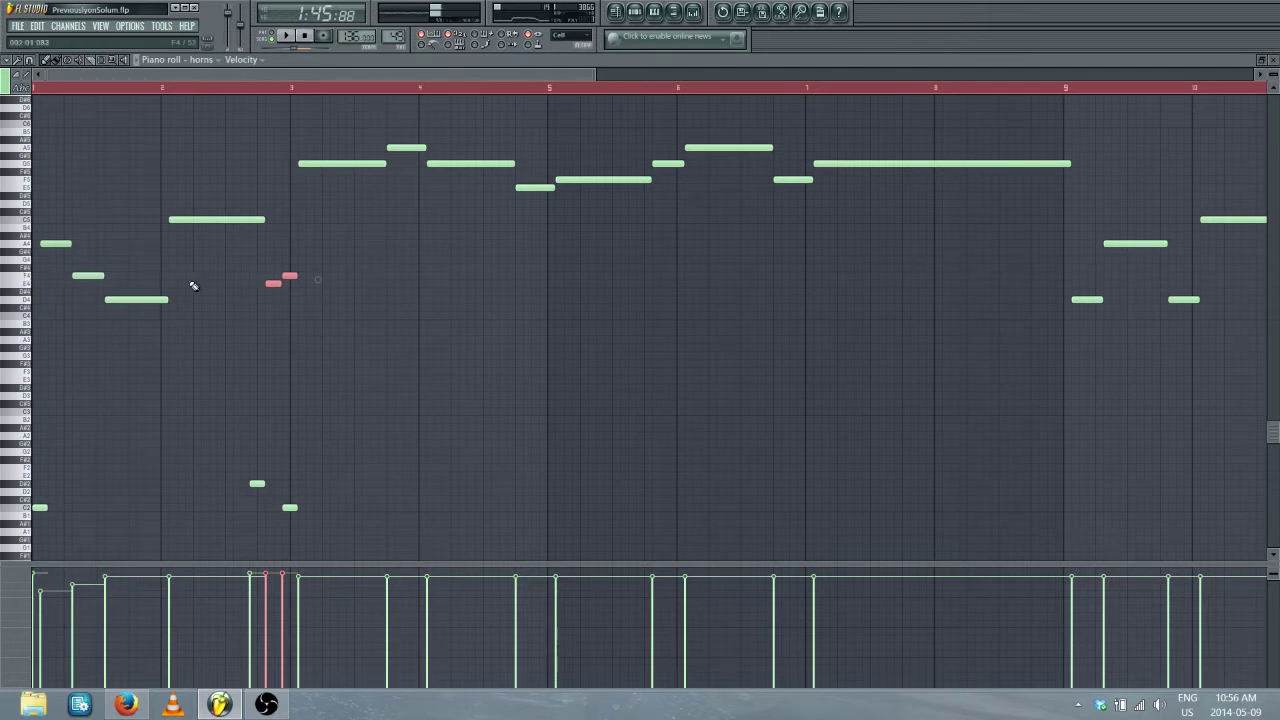
{"action": "key", "text": "shift+Up"}
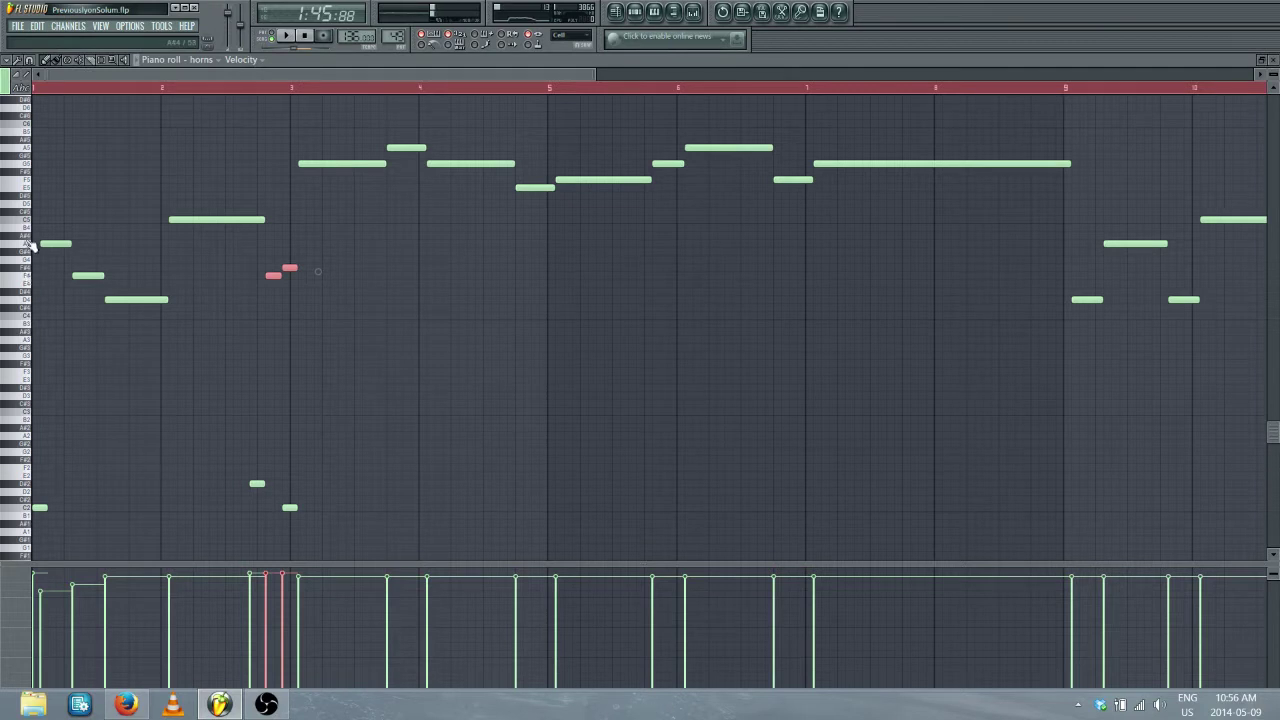
{"action": "left_click_drag", "start_coordinate": [303, 243], "coordinate": [298, 282]}
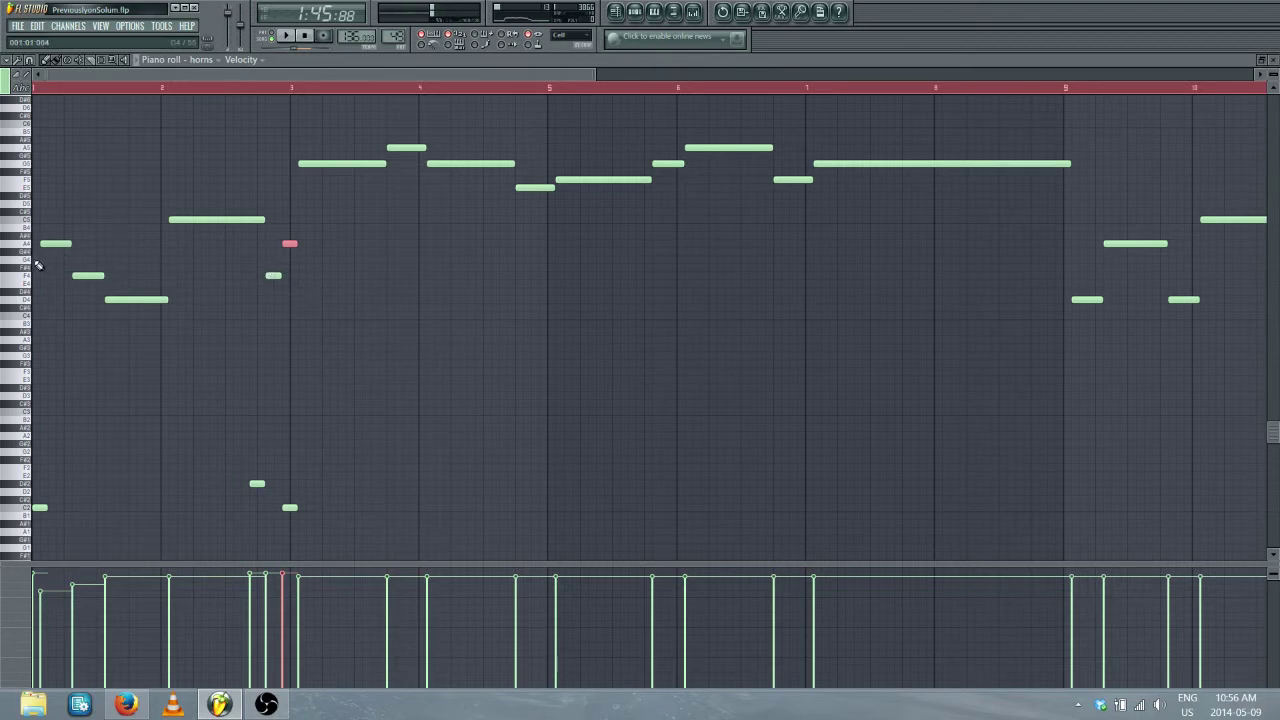
Lower the long note at the start of bar 3 to G4 and play the edited pattern on its own
{"action": "left_click", "coordinate": [322, 163]}
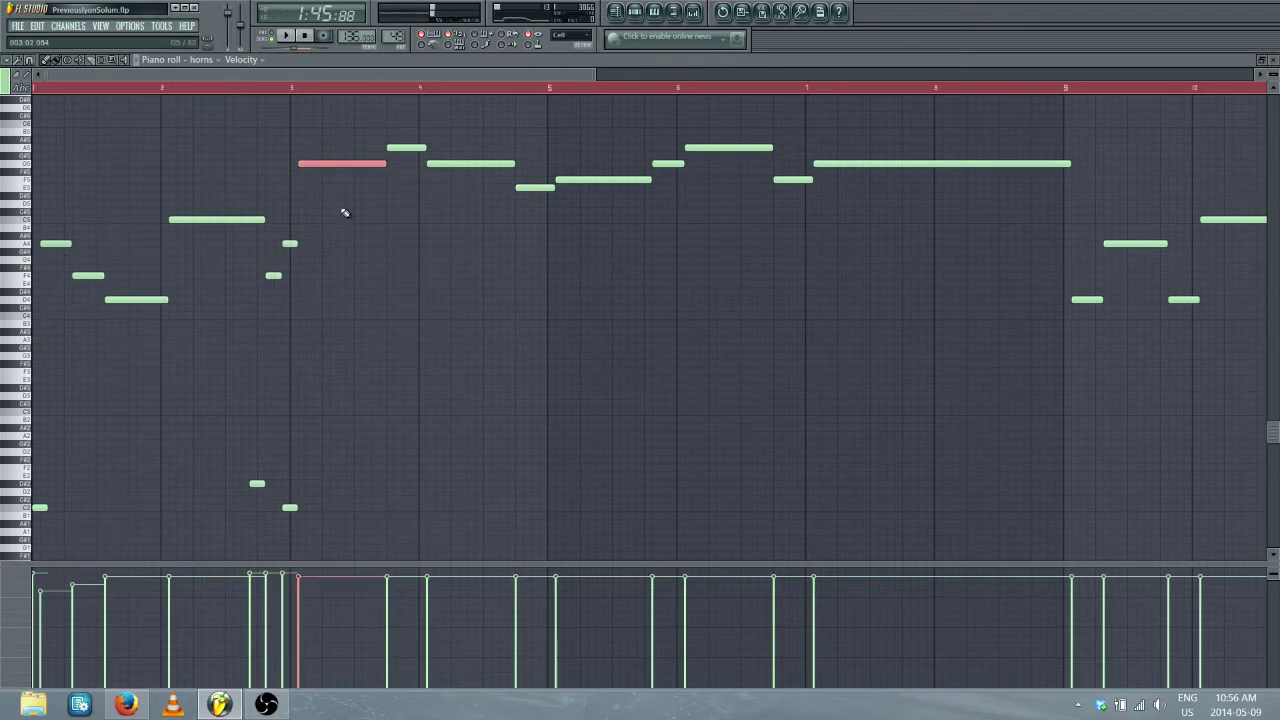
{"action": "key", "text": "shift+Down"}
{"action": "key", "text": "shift+Down"}
{"action": "key", "text": "shift+Down"}
{"action": "key", "text": "shift+Down"}
{"action": "key", "text": "shift+Down"}
{"action": "key", "text": "shift+Down"}
{"action": "key", "text": "shift+Down"}
{"action": "key", "text": "shift+Down"}
{"action": "key", "text": "shift+Down"}
{"action": "key", "text": "shift+Down"}
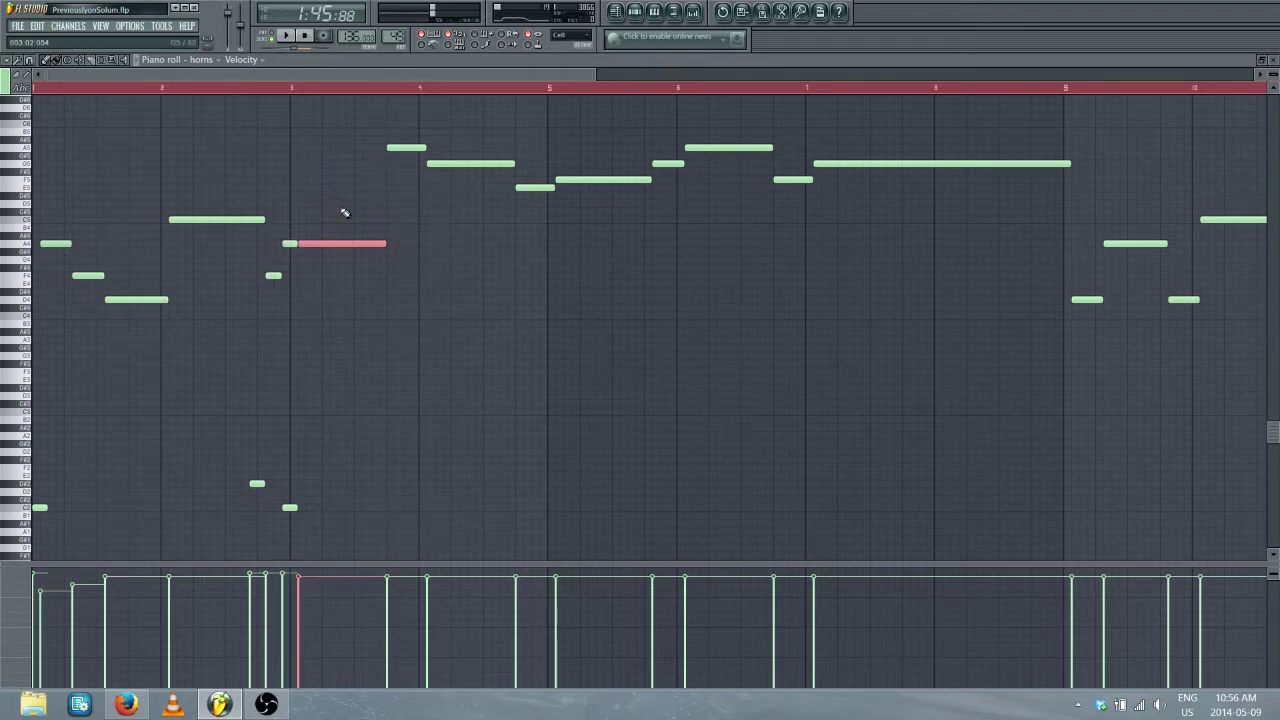
{"action": "key", "text": "shift+Down"}
{"action": "key", "text": "shift+Down"}
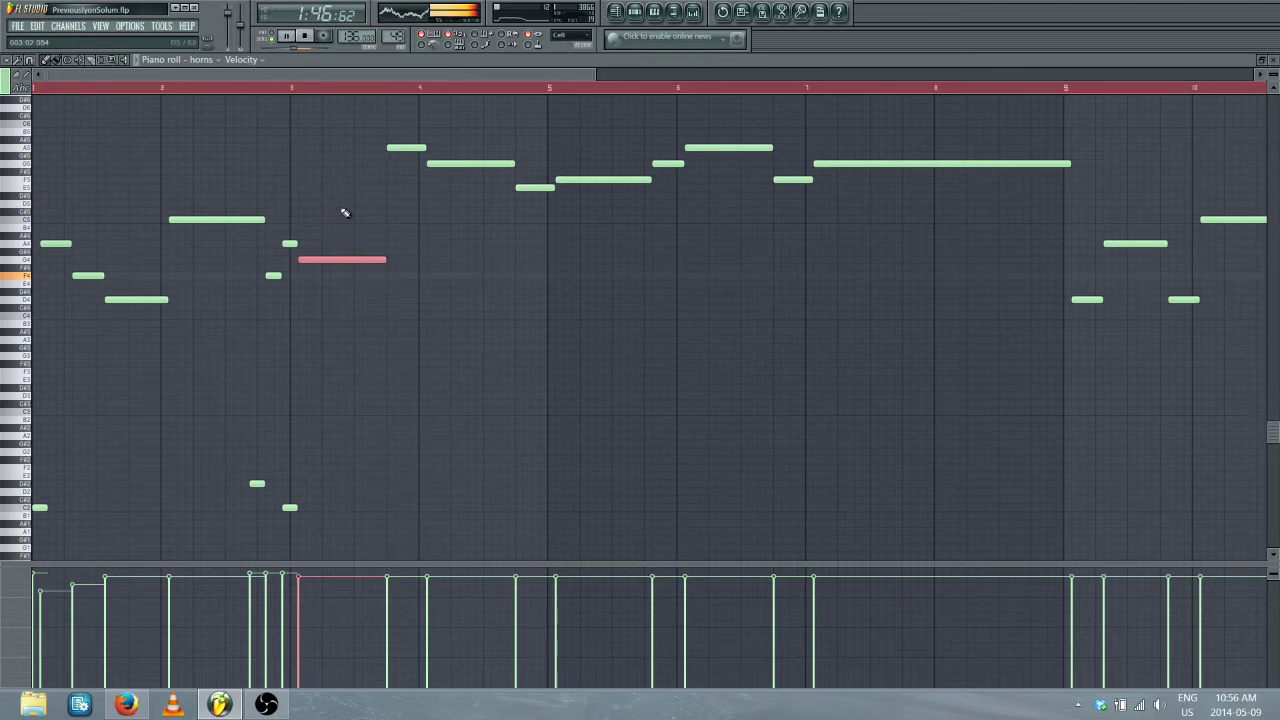
{"action": "left_click", "coordinate": [278, 36]}
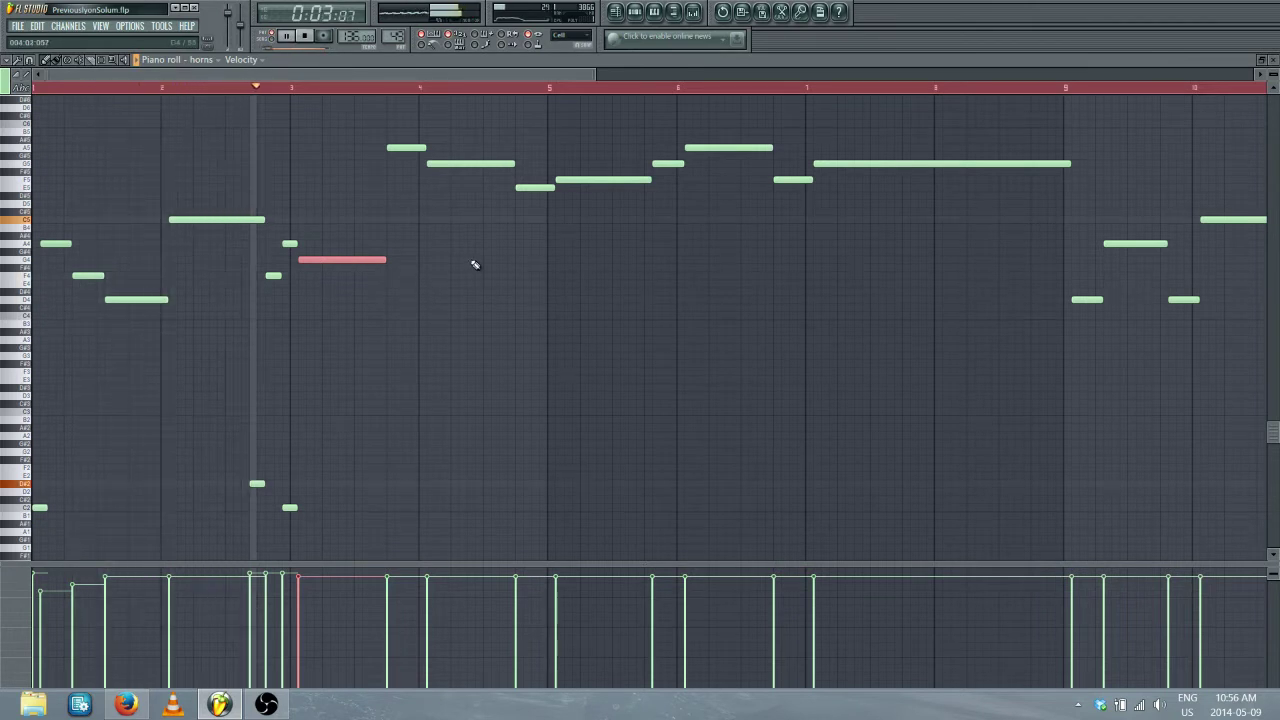
{"action": "key", "text": "space"}
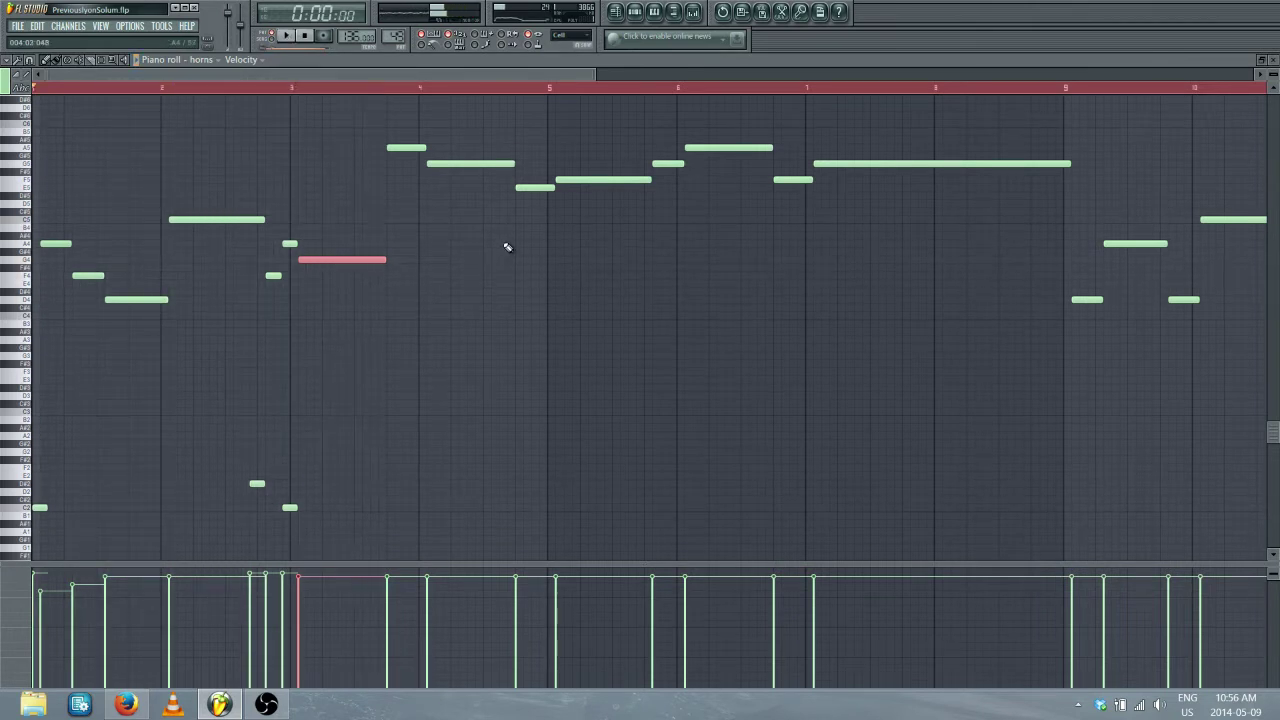
Replay the melody's opening and lower the short note at the end of bar 3 to F4
{"action": "left_click", "coordinate": [406, 149]}
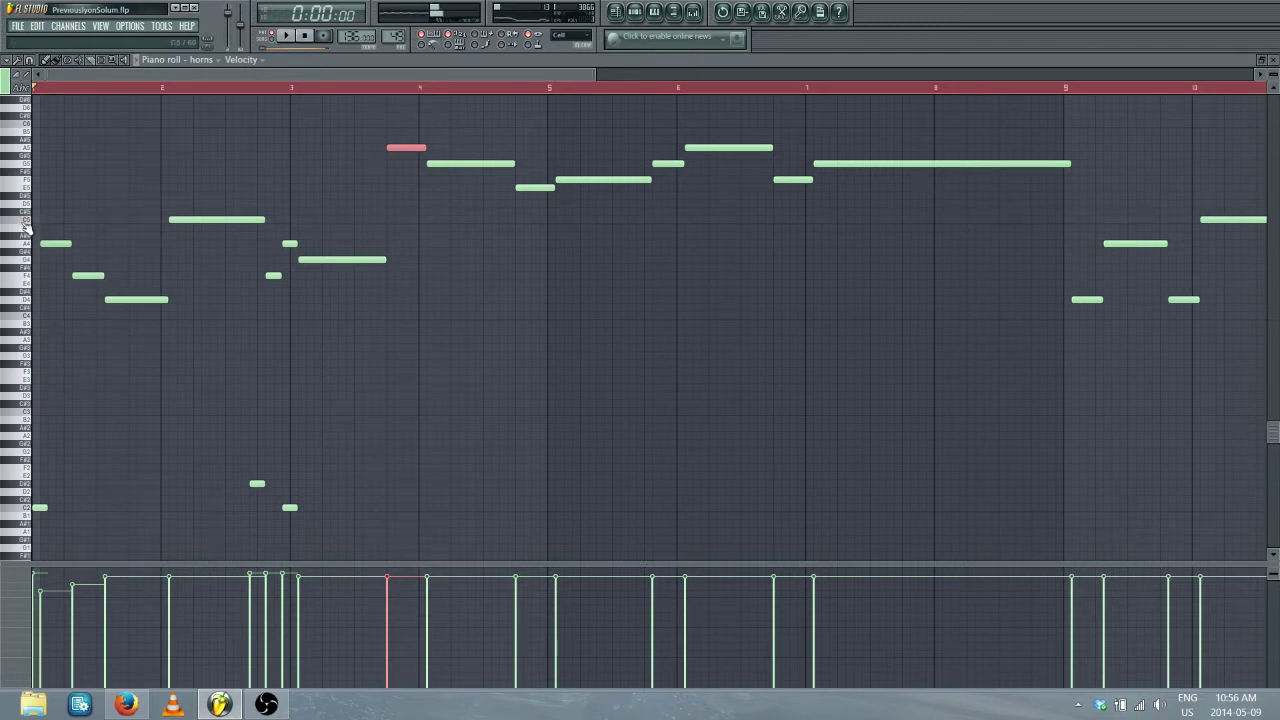
{"action": "left_click", "coordinate": [292, 40]}
{"action": "key", "text": "space"}
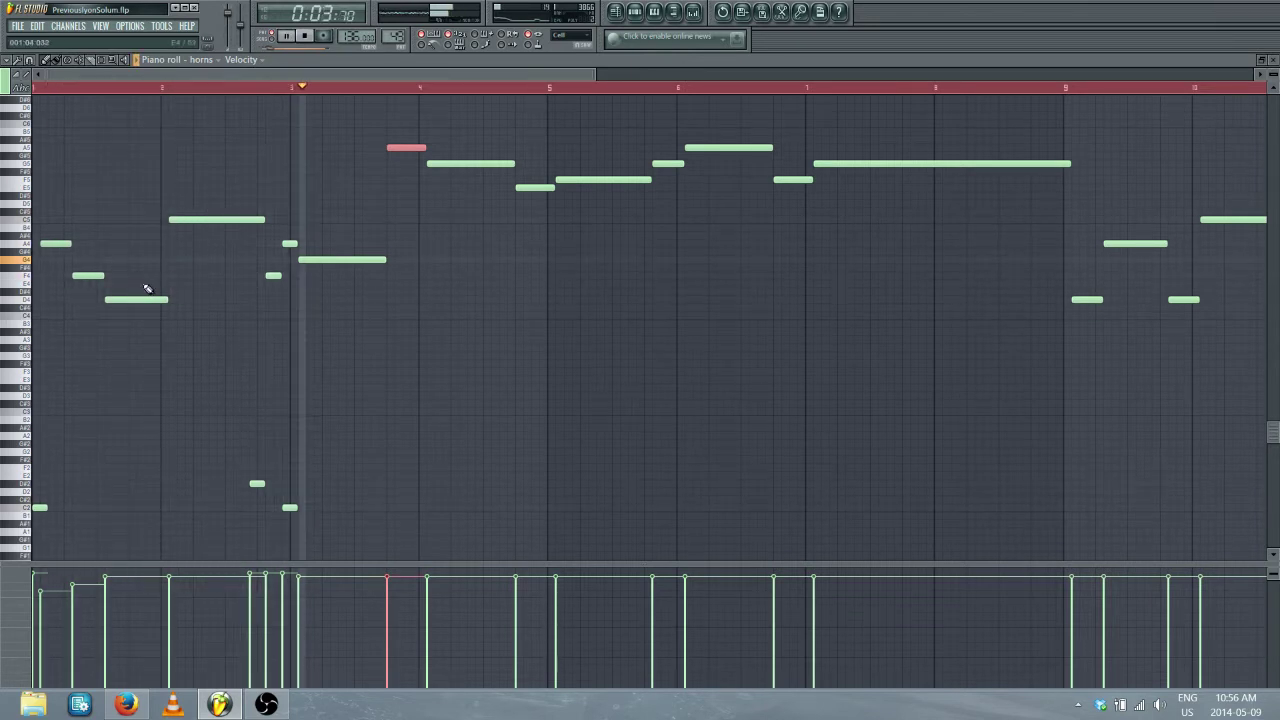
{"action": "key", "text": "space"}
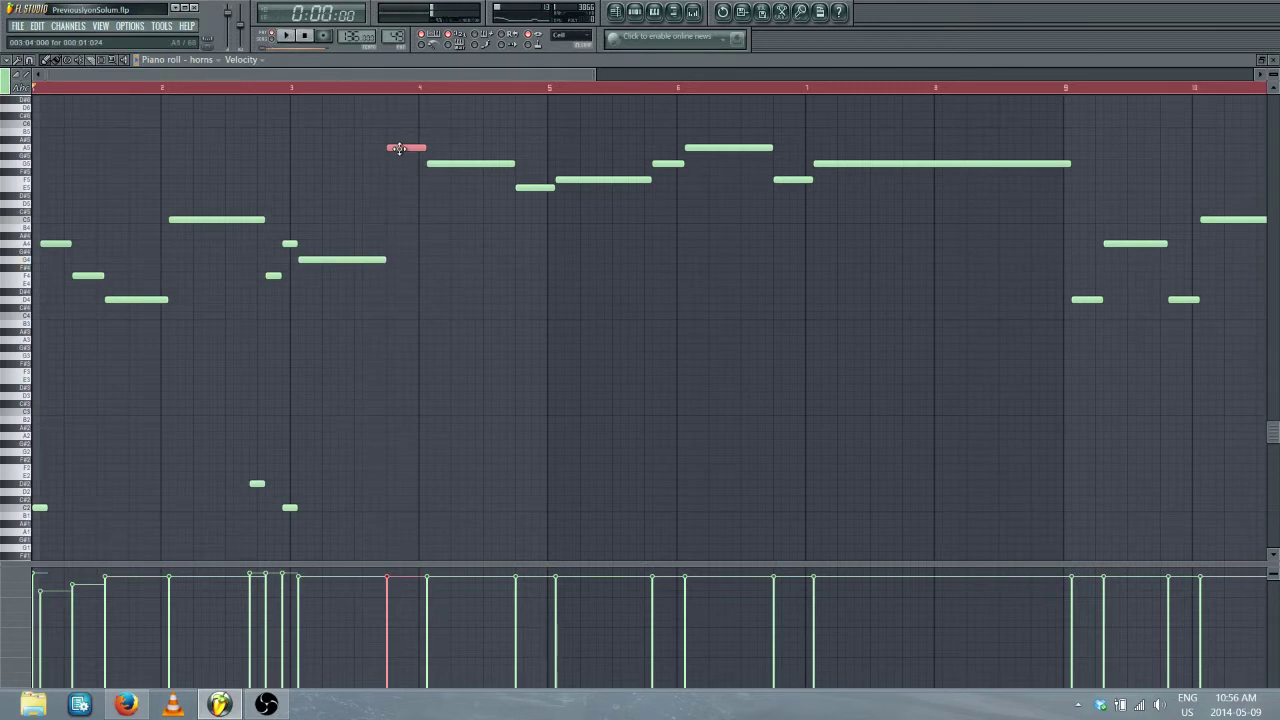
{"action": "left_click_drag", "start_coordinate": [398, 252], "coordinate": [398, 282]}
{"action": "left_click", "coordinate": [374, 259]}
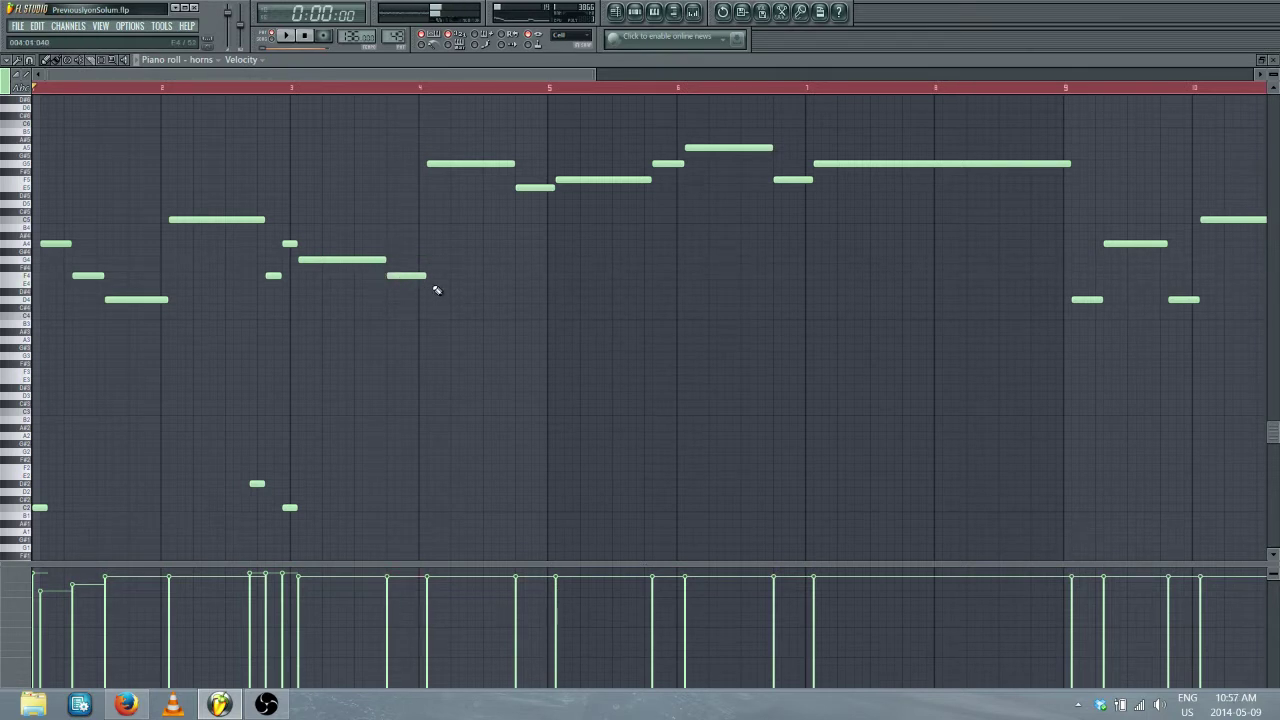
Lower the long note in bar 4 by an octave to G4 and play the pattern to check it
{"action": "left_click", "coordinate": [460, 163]}
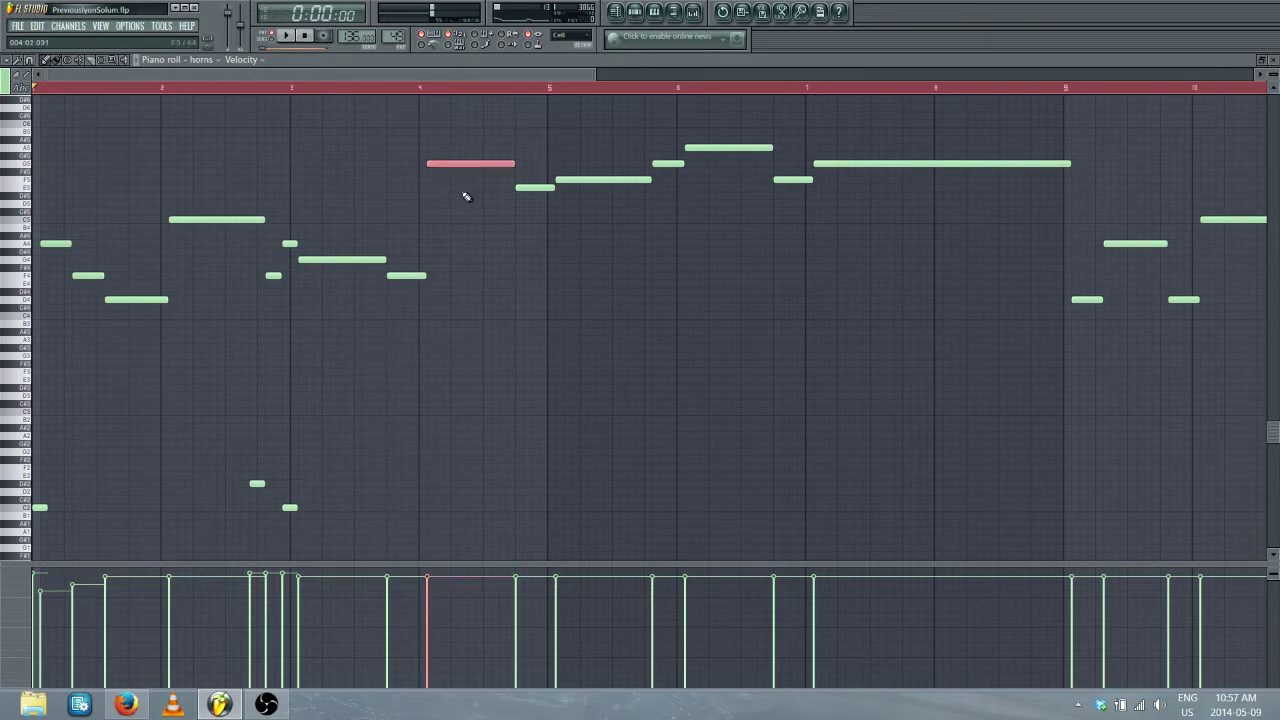
{"action": "key", "text": "ctrl+Down"}
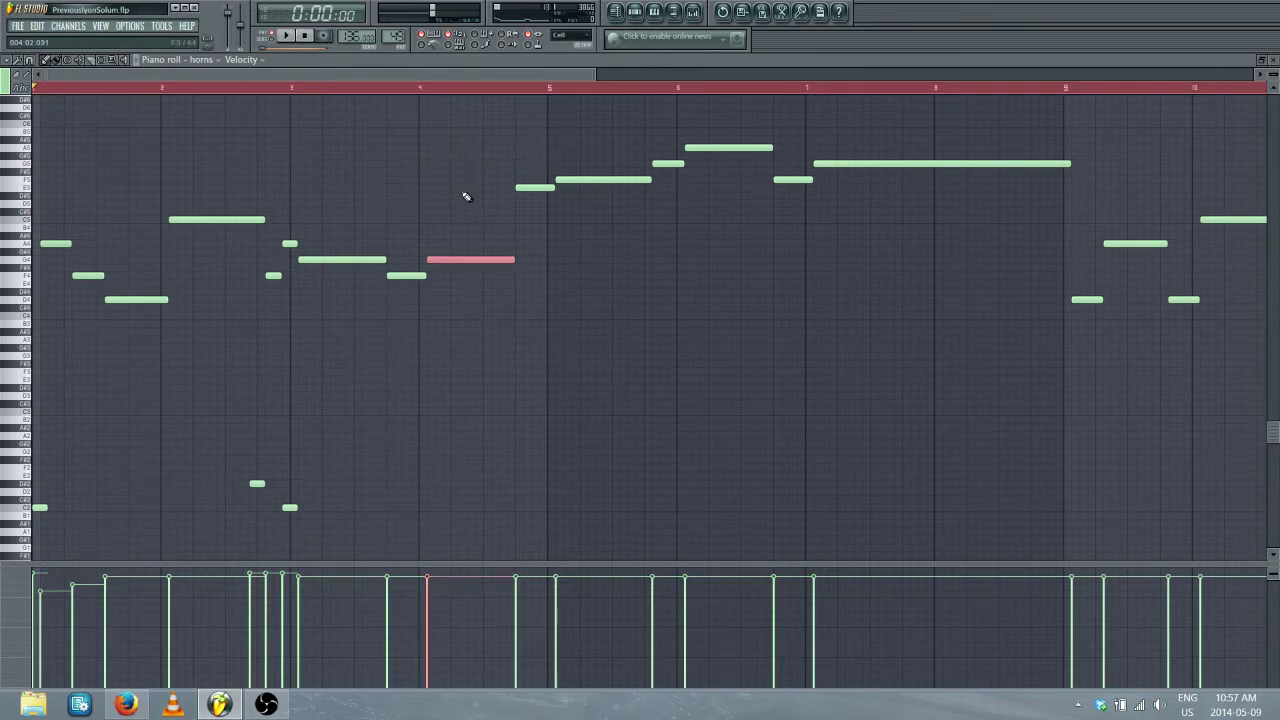
{"action": "key", "text": "space"}
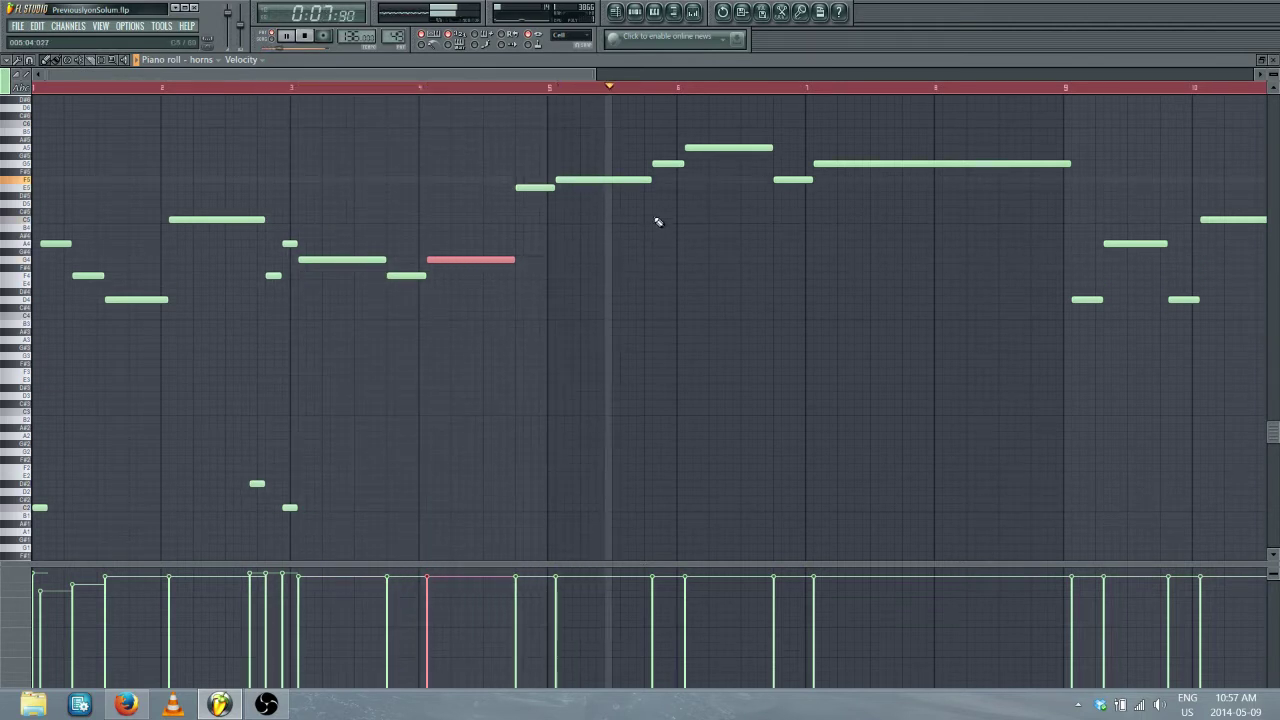
{"action": "key", "text": "space"}
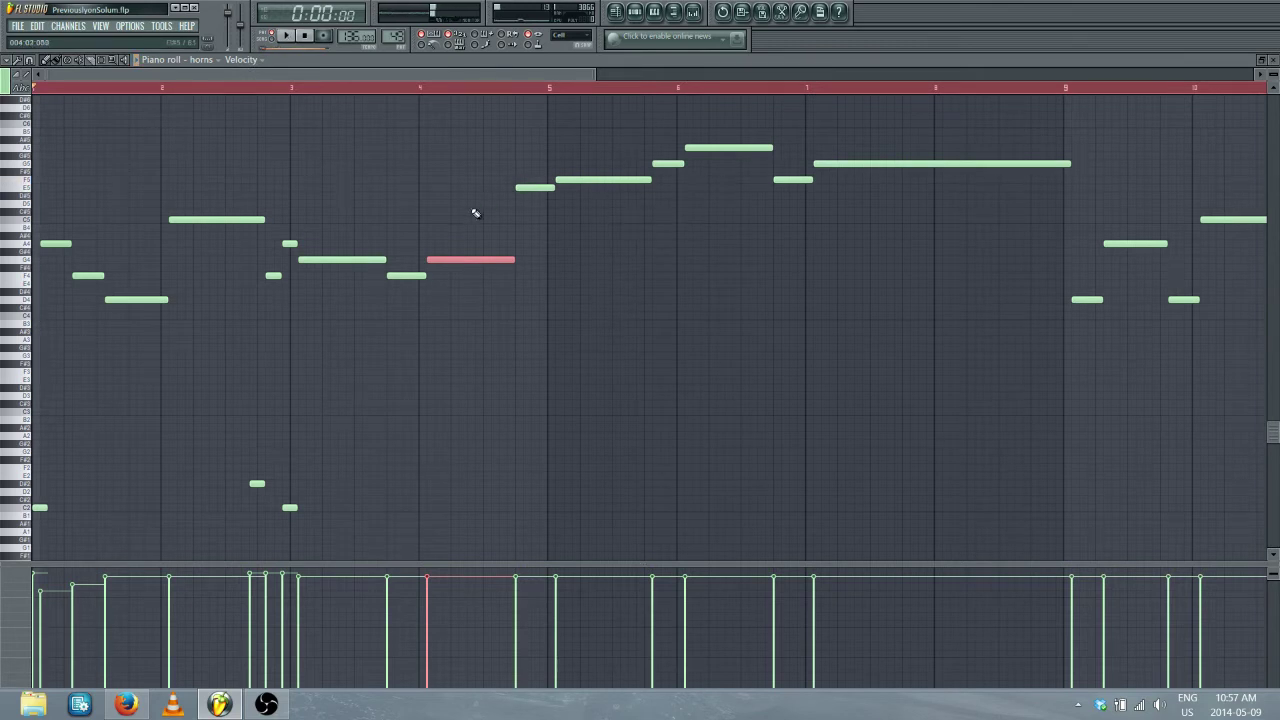
Move the short note at the end of bar 4 to C5 and the long note in bar 5 to D5
{"action": "left_click", "coordinate": [530, 228]}
{"action": "right_click", "coordinate": [530, 228]}
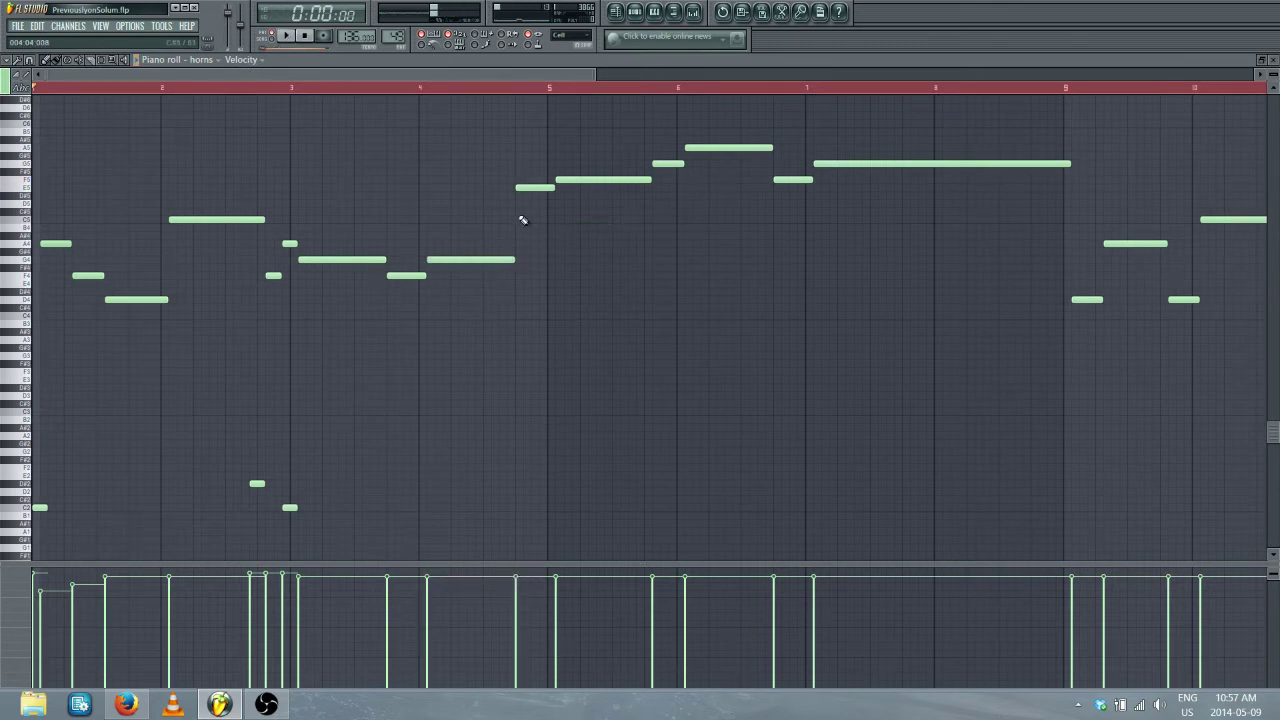
{"action": "left_click", "coordinate": [522, 219]}
{"action": "right_click", "coordinate": [522, 220]}
{"action": "left_click_drag", "start_coordinate": [521, 165], "coordinate": [566, 199]}
{"action": "left_click", "coordinate": [534, 213]}
{"action": "right_click", "coordinate": [534, 213]}
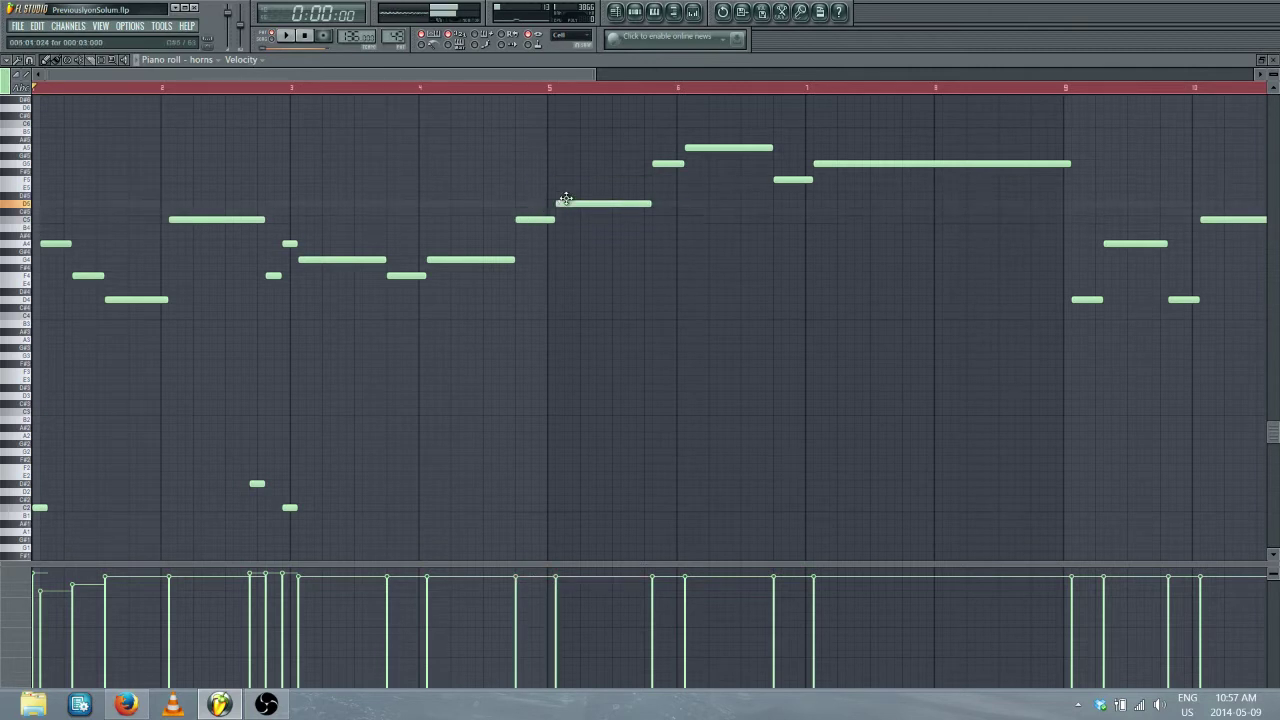
Show the playlist and play the song from the start of the french horns' Pattern 49 clip at bar 77
{"action": "left_click", "coordinate": [615, 12]}
{"action": "scroll", "coordinate": [715, 100], "scroll_direction": "down", "scroll_amount": 4}
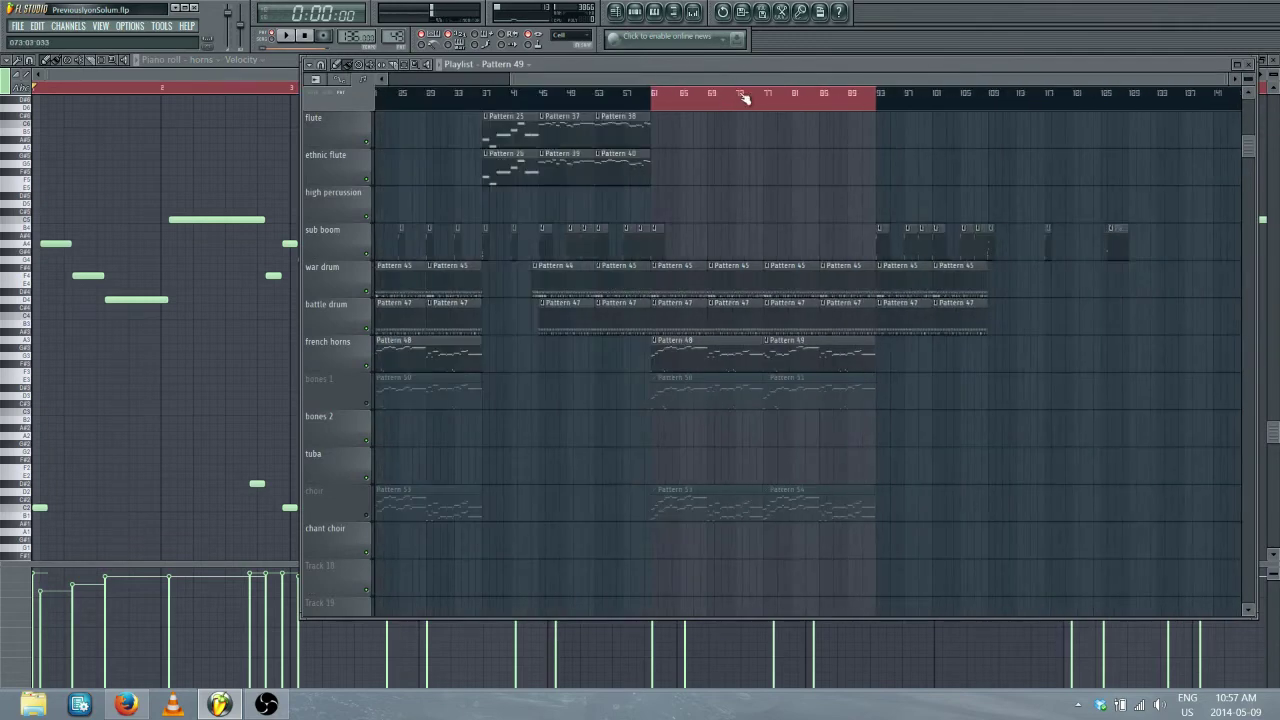
{"action": "left_click", "coordinate": [733, 94]}
{"action": "key", "text": "space"}
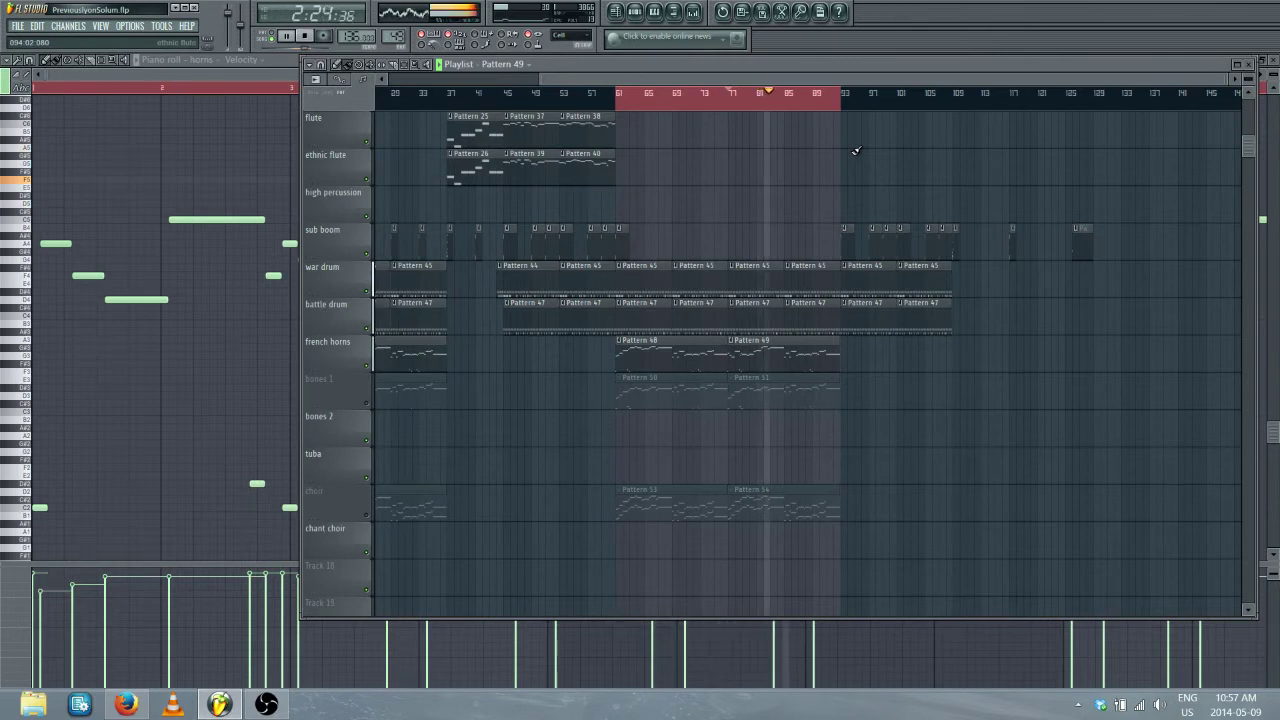
{"action": "key", "text": "space"}
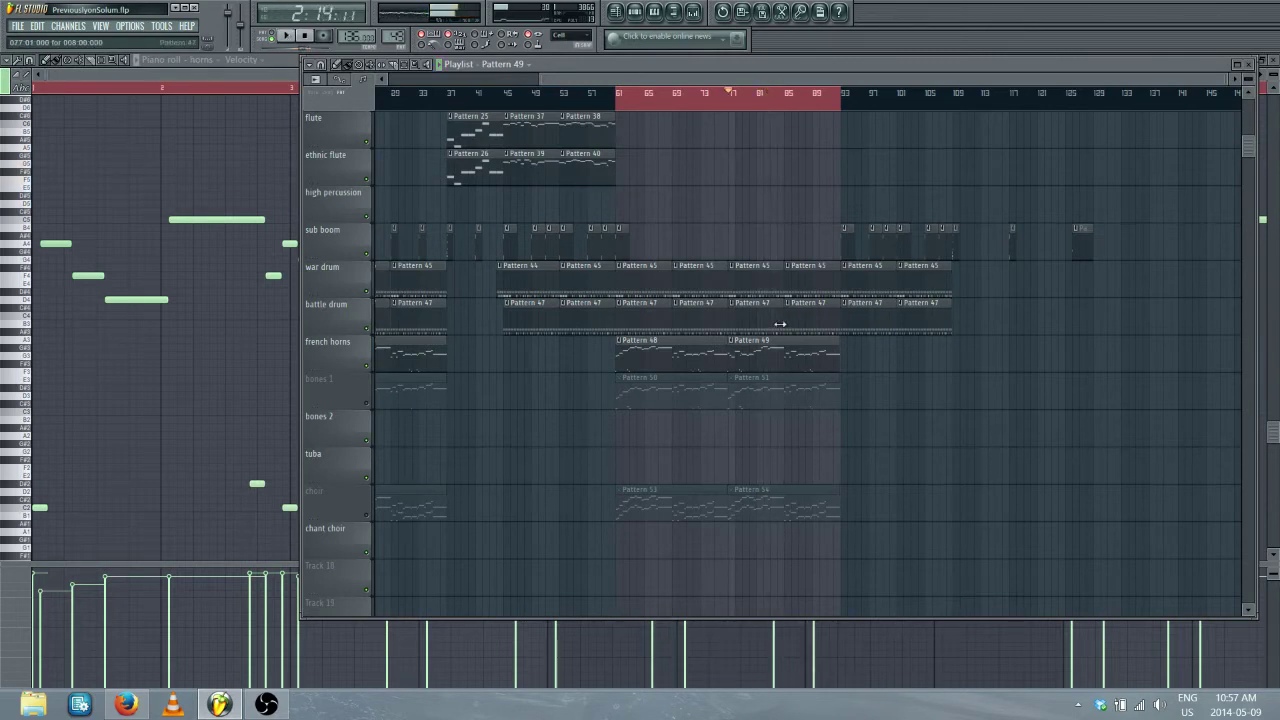
Reopen Pattern 49's horn notes, move the four notes from the end of bar 5 to F5, G5, E5 and A5, and play them
{"action": "double_click", "coordinate": [760, 343]}
{"action": "left_click_drag", "start_coordinate": [512, 76], "coordinate": [284, 74]}
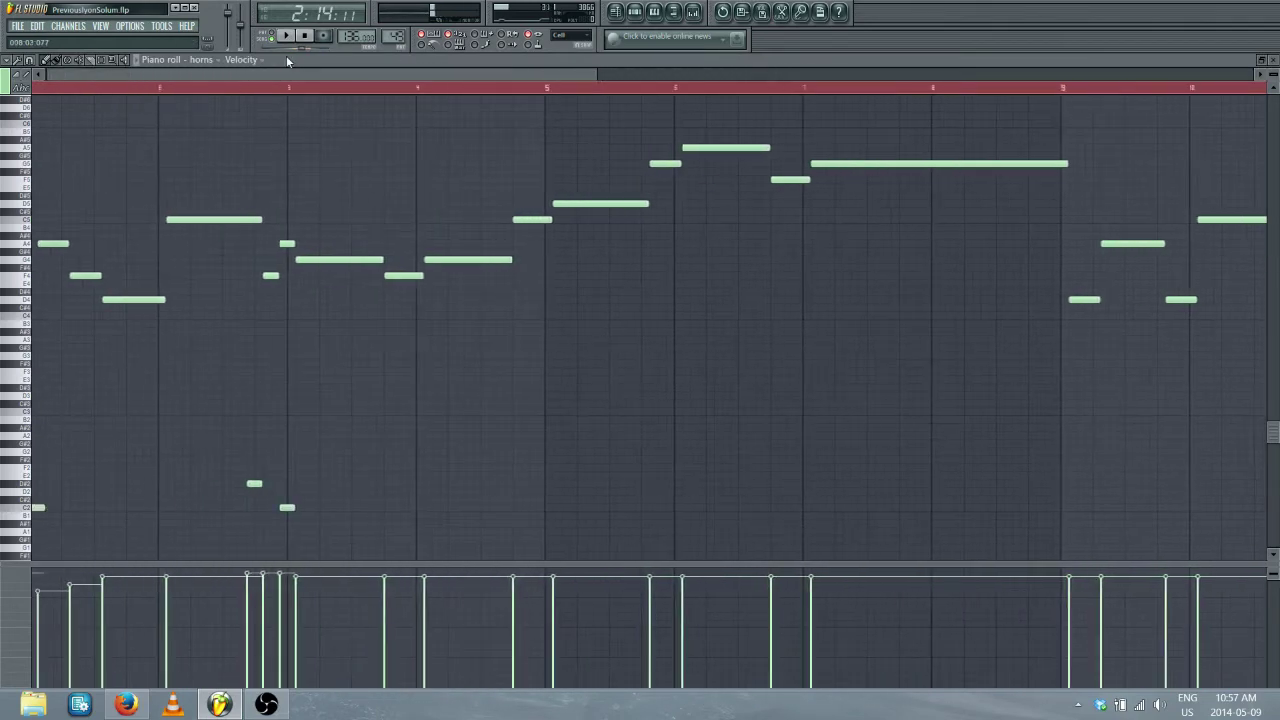
{"action": "left_click", "coordinate": [667, 178]}
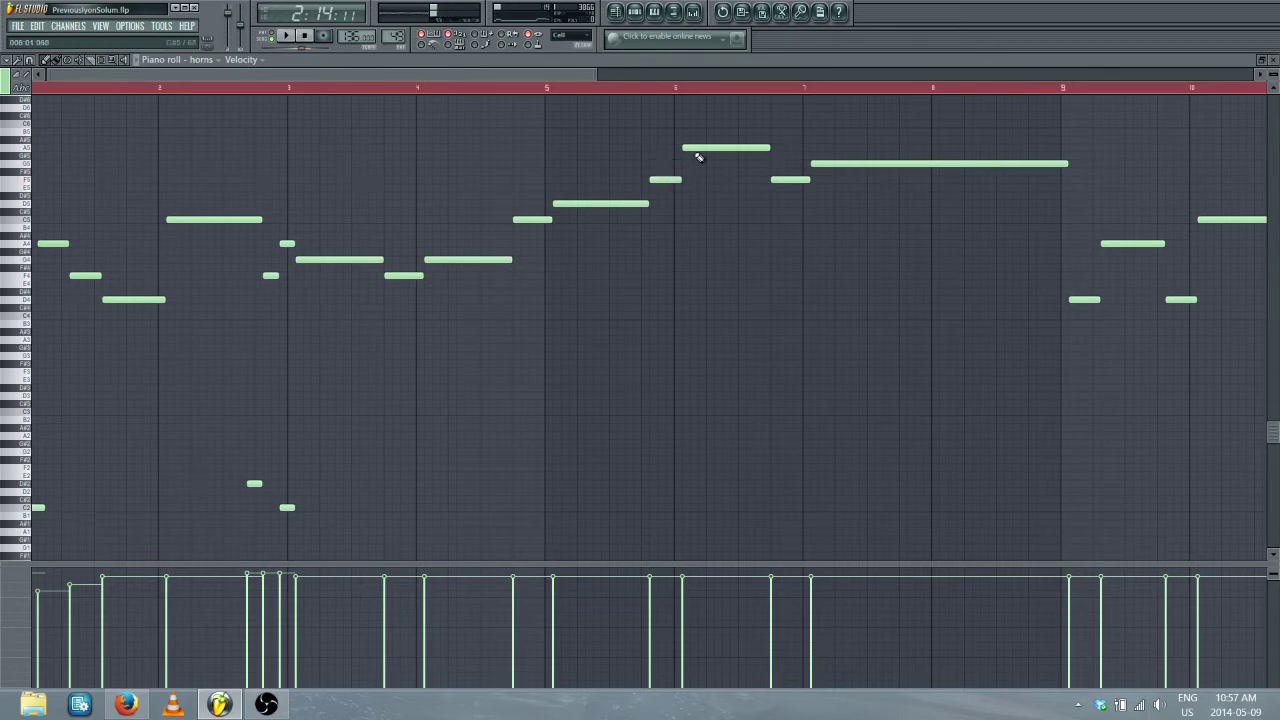
{"action": "left_click_drag", "start_coordinate": [694, 149], "coordinate": [694, 167]}
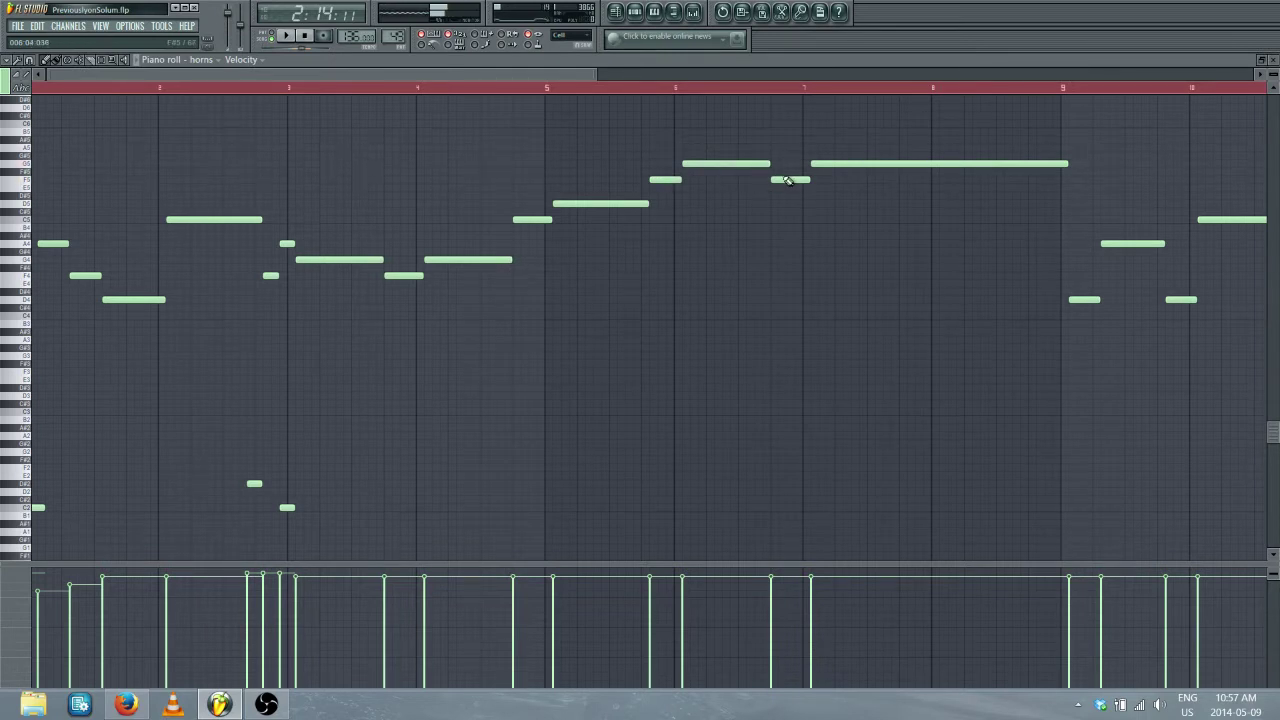
{"action": "left_click_drag", "start_coordinate": [786, 178], "coordinate": [818, 145]}
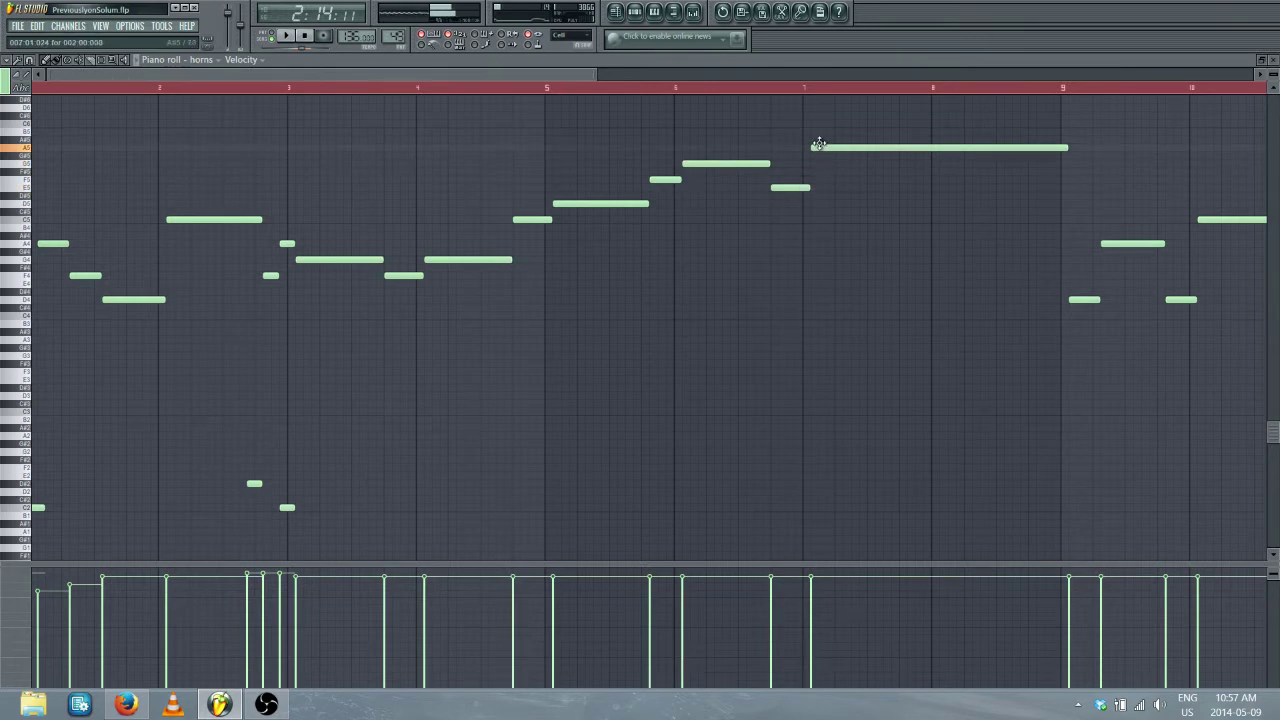
{"action": "key", "text": "space"}
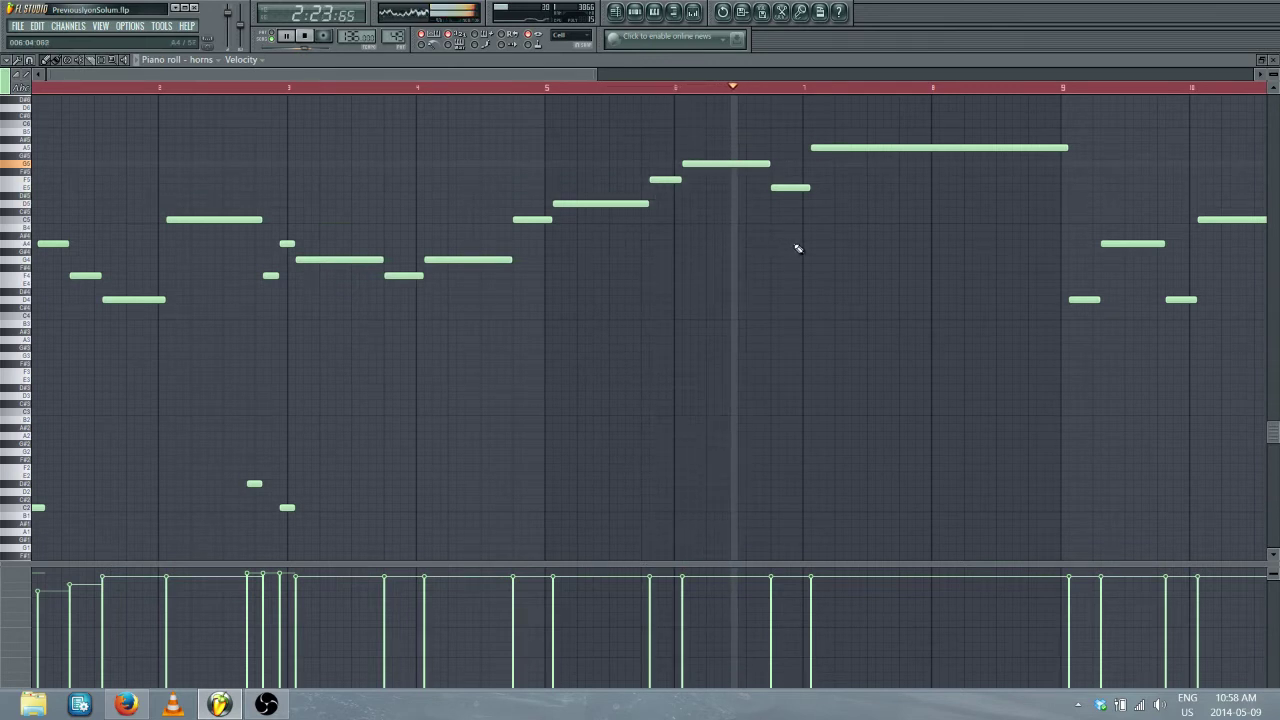
{"action": "key", "text": "space"}
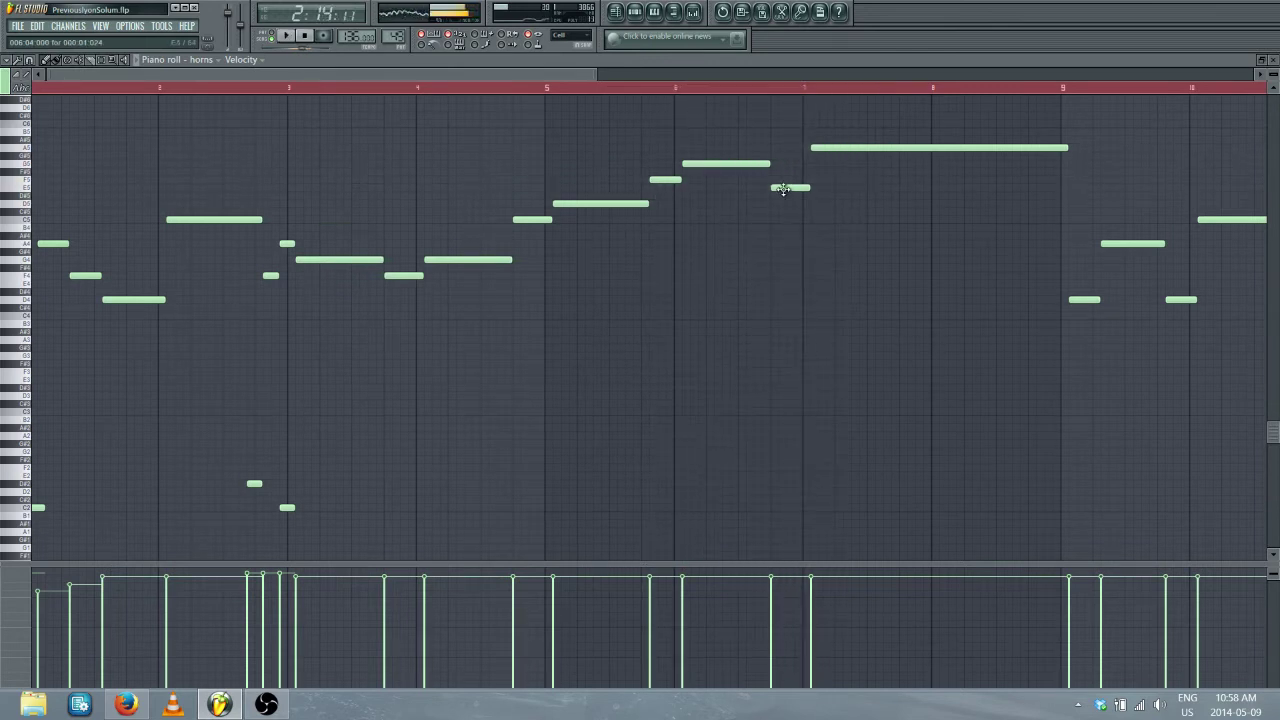
Lower the short note at the end of bar 6 to D5 and the long bar 7 note to G5, and play the phrase
{"action": "left_click_drag", "start_coordinate": [783, 189], "coordinate": [783, 205]}
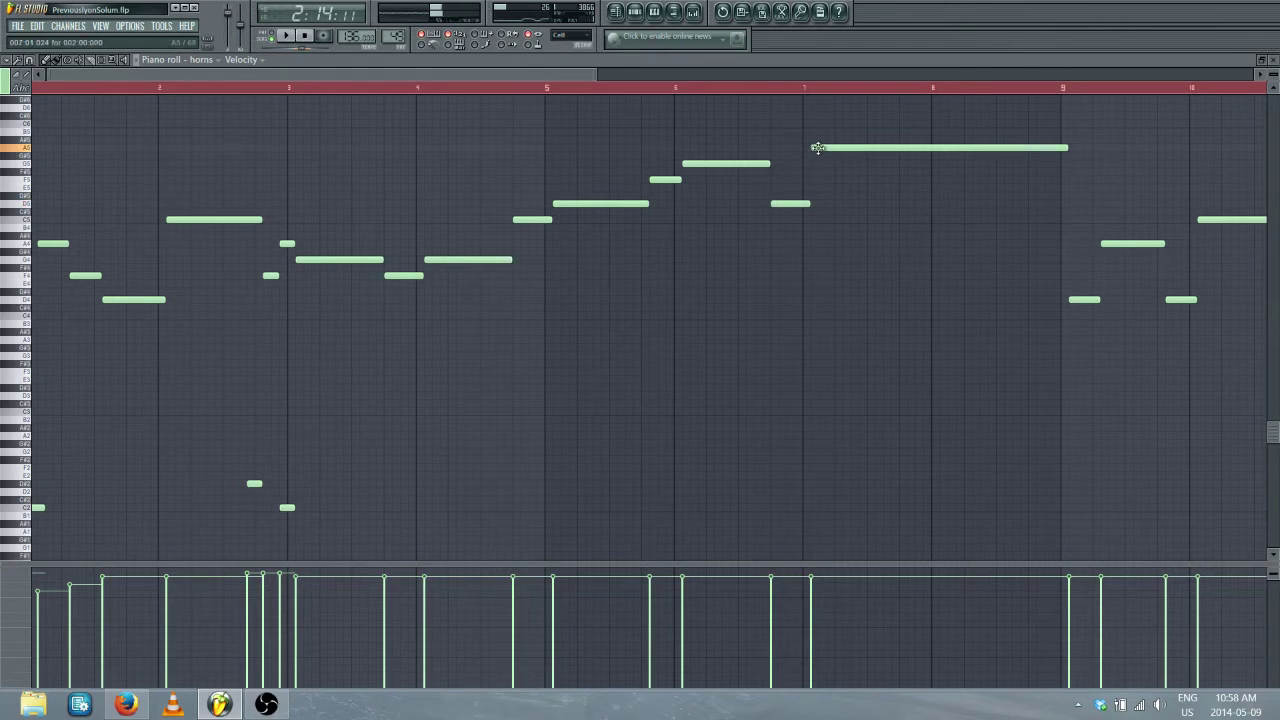
{"action": "left_click_drag", "start_coordinate": [817, 148], "coordinate": [817, 162]}
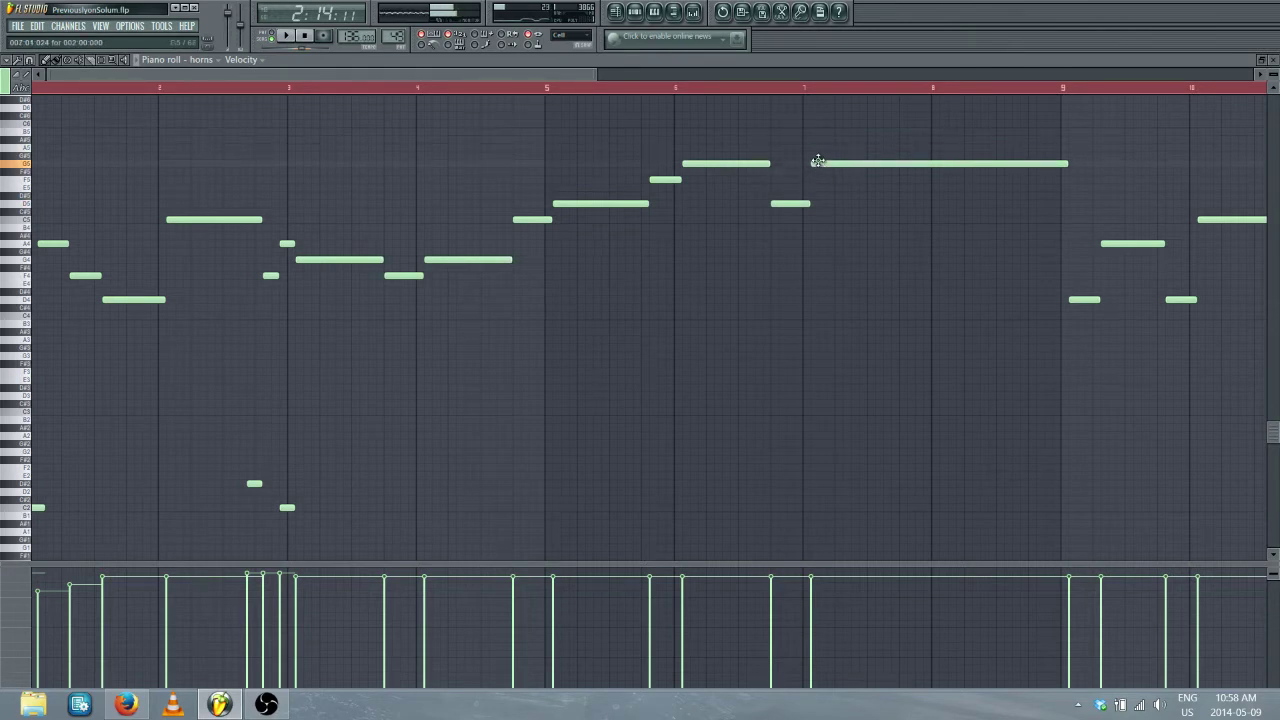
{"action": "key", "text": "space"}
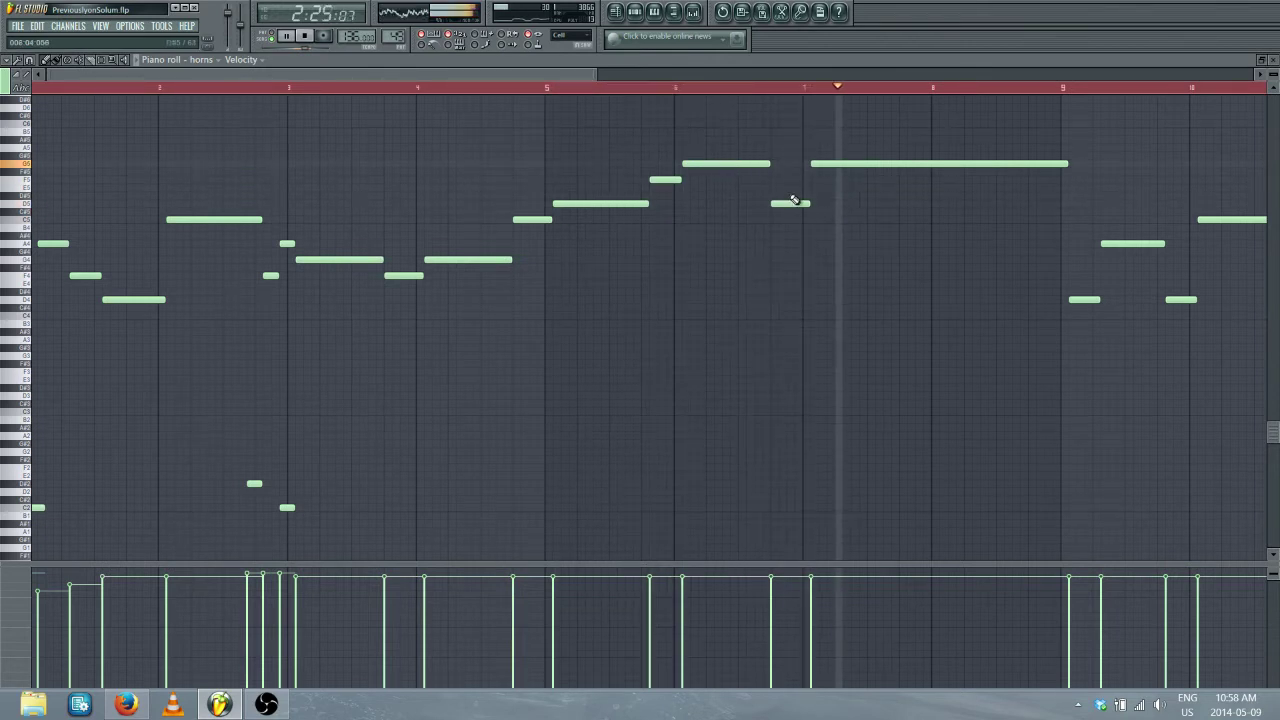
{"action": "scroll", "coordinate": [767, 91], "scroll_direction": "down", "scroll_amount": 1}
{"action": "scroll", "coordinate": [767, 91], "scroll_direction": "down", "scroll_amount": 1}
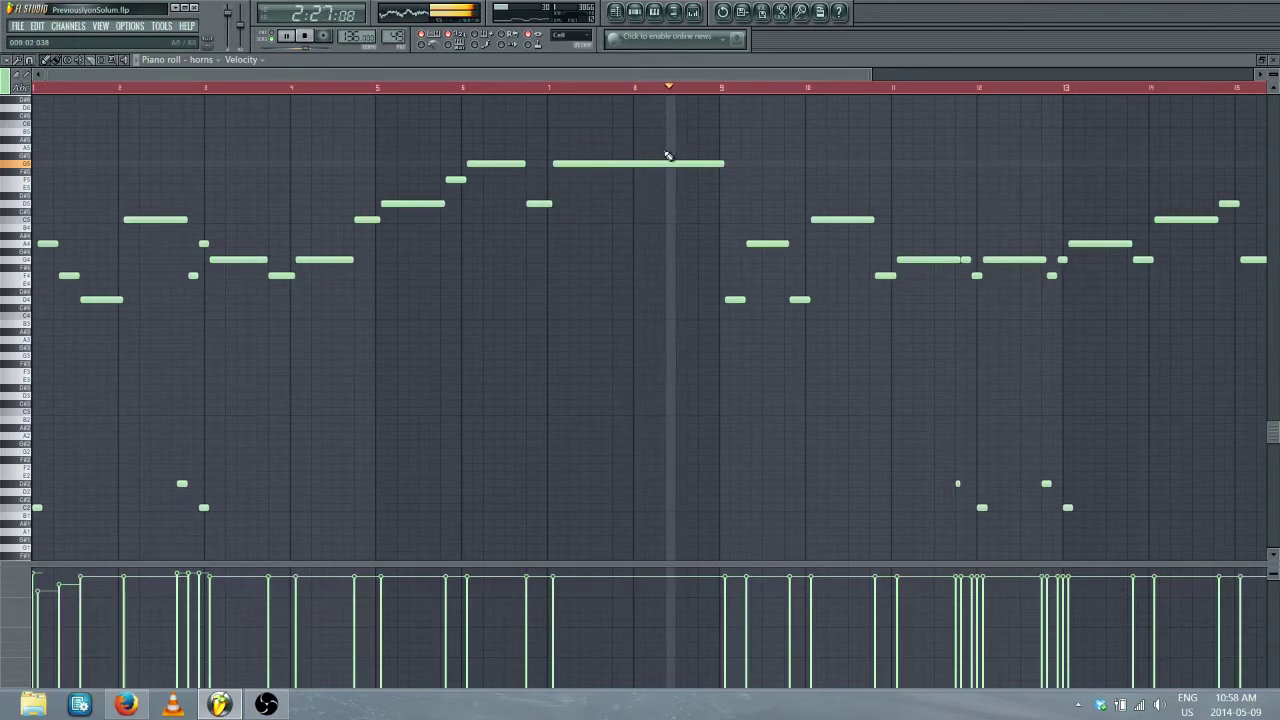
{"action": "key", "text": "space"}
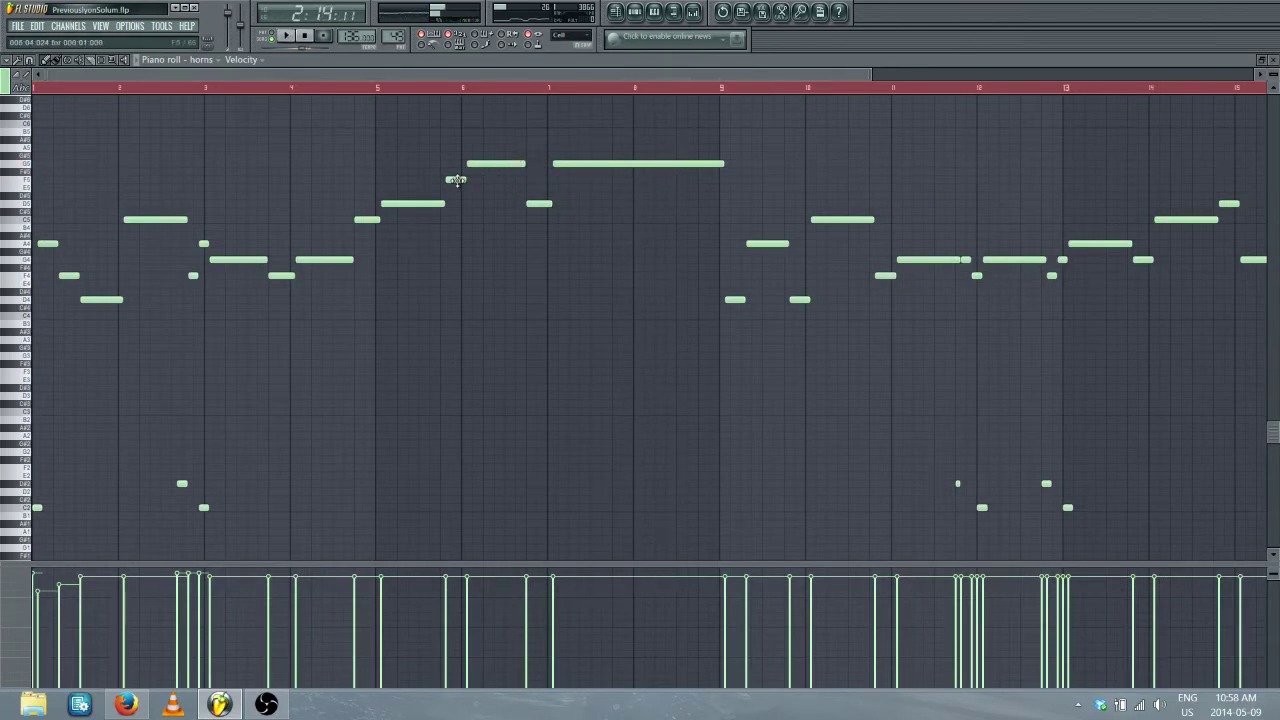
Lower the long note in bar 6 to E5 and the short note after it to C5, and start playback
{"action": "left_click_drag", "start_coordinate": [487, 164], "coordinate": [488, 188]}
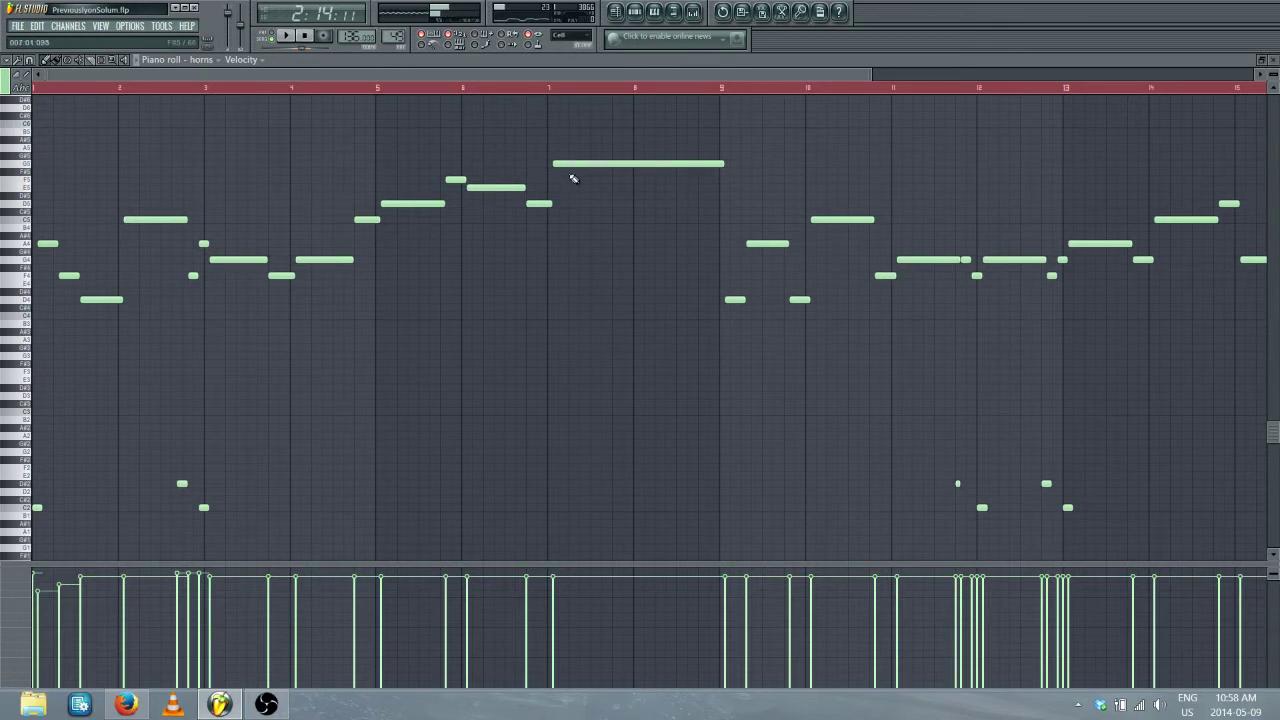
{"action": "left_click_drag", "start_coordinate": [540, 216], "coordinate": [548, 229]}
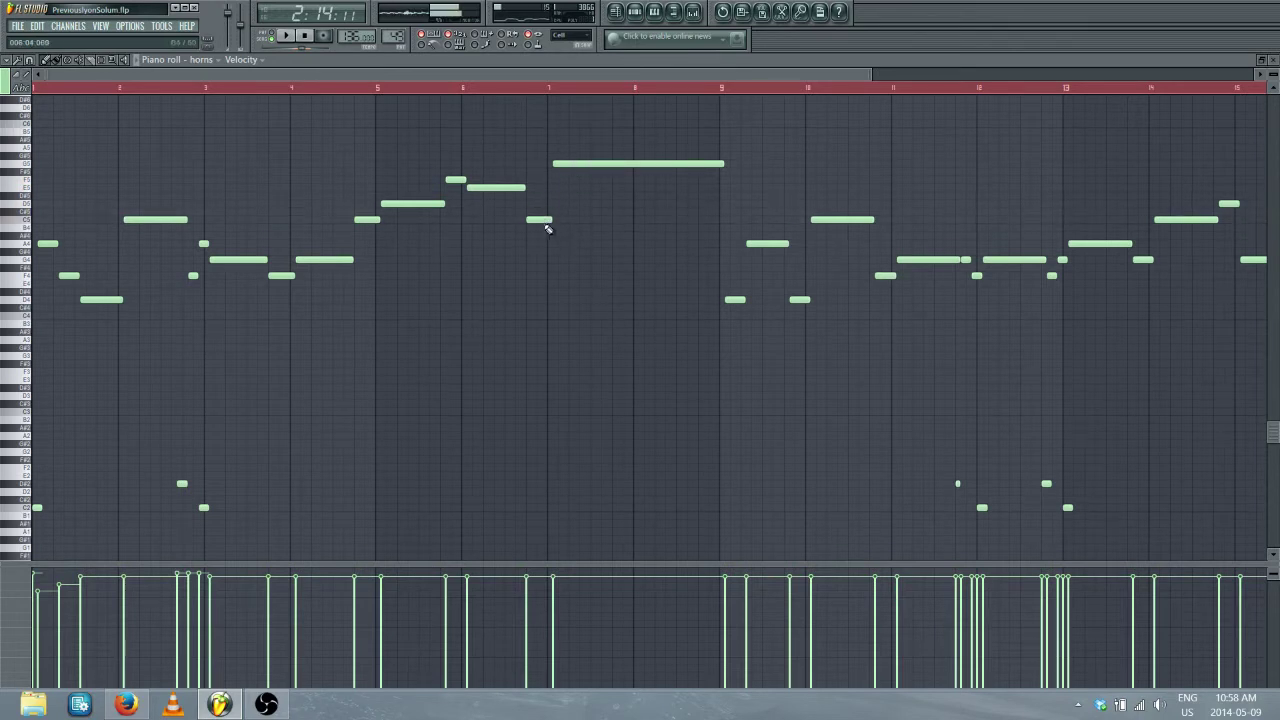
{"action": "key", "text": "space"}
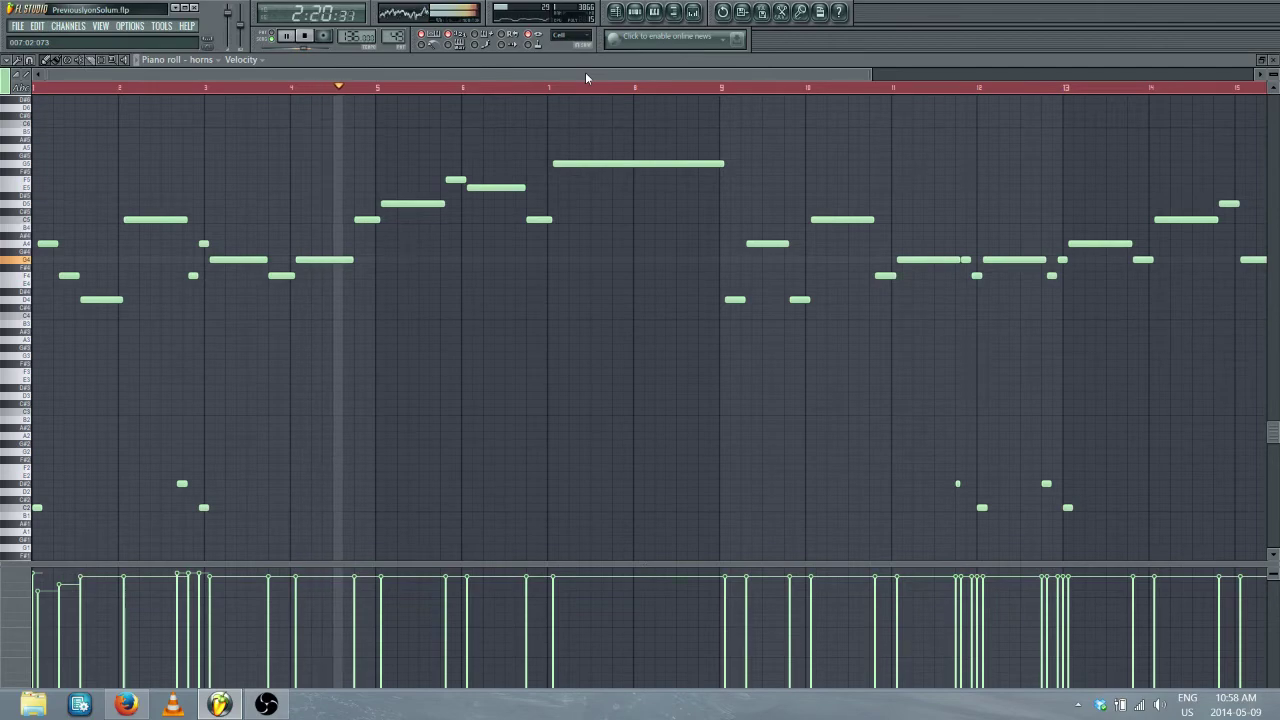
Switch to Firefox, load the new tweets on the Twitter home page, and return to FL Studio
{"action": "left_click", "coordinate": [126, 705]}
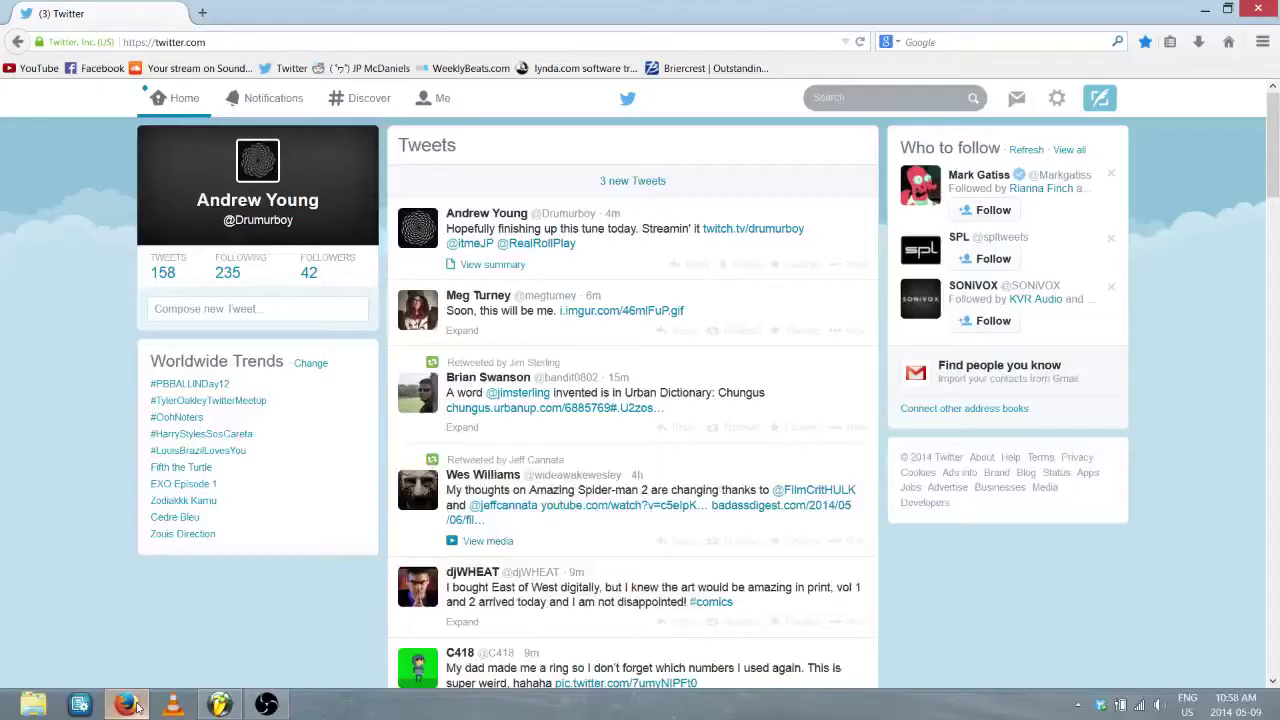
{"action": "left_click", "coordinate": [516, 184]}
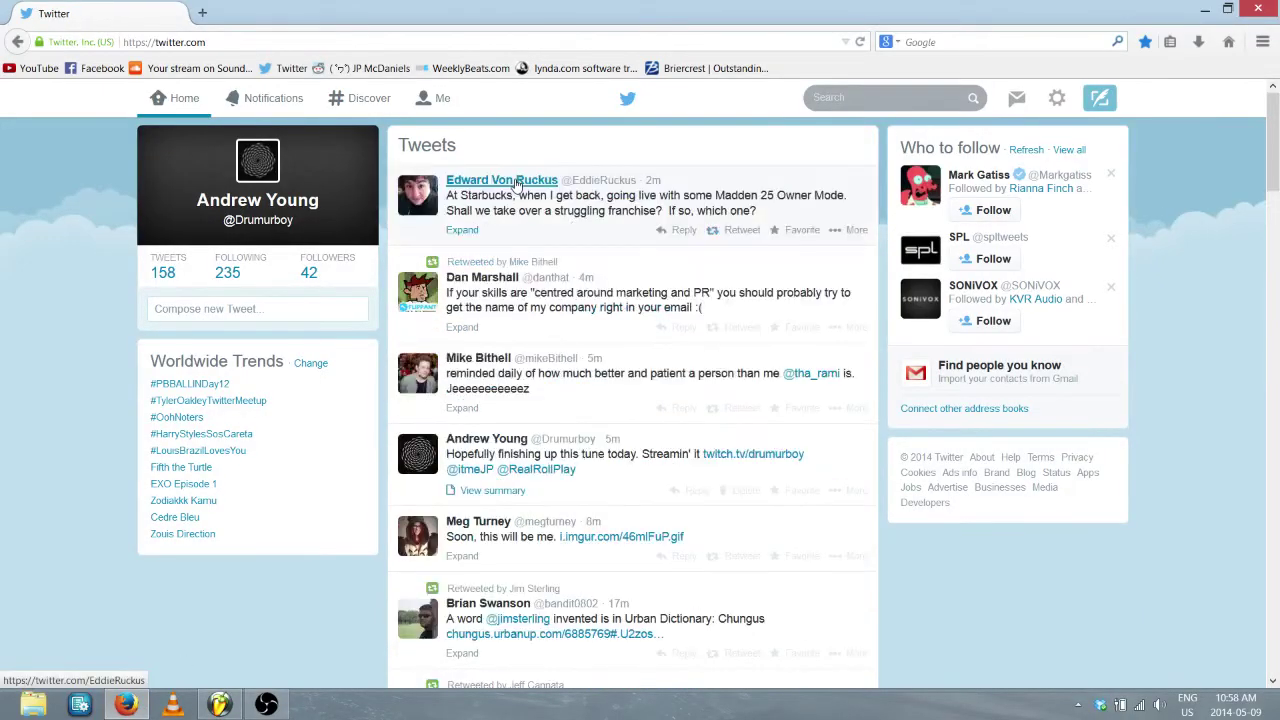
{"action": "left_click", "coordinate": [222, 705]}
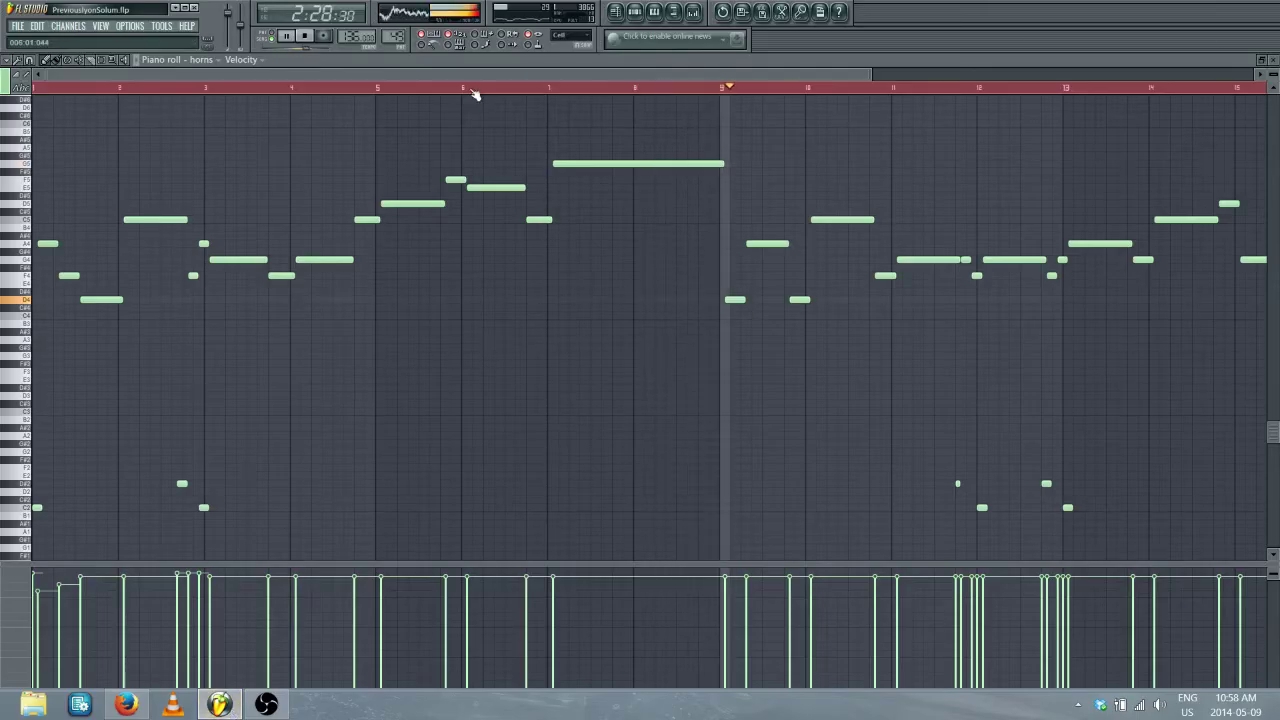
Lower the long note in bar 6 of the horn melody to D5 and play the whole pattern
{"action": "left_click", "coordinate": [438, 89]}
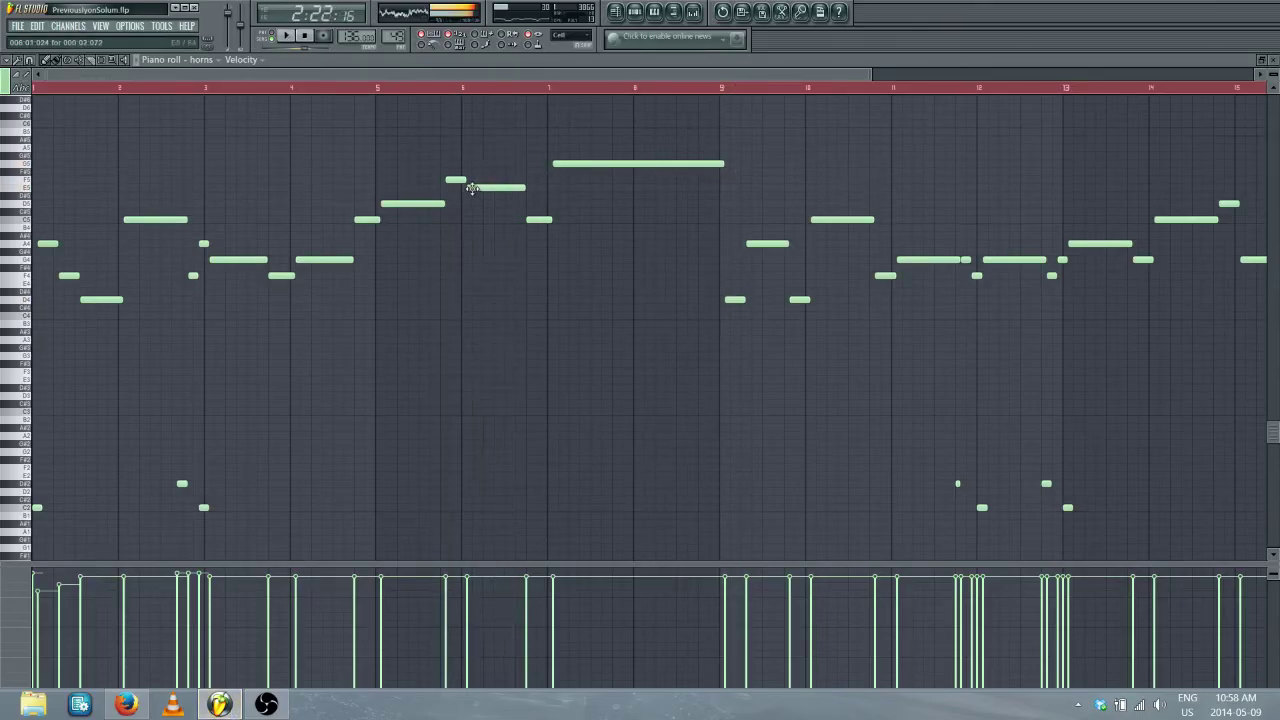
{"action": "left_click_drag", "start_coordinate": [474, 188], "coordinate": [474, 205]}
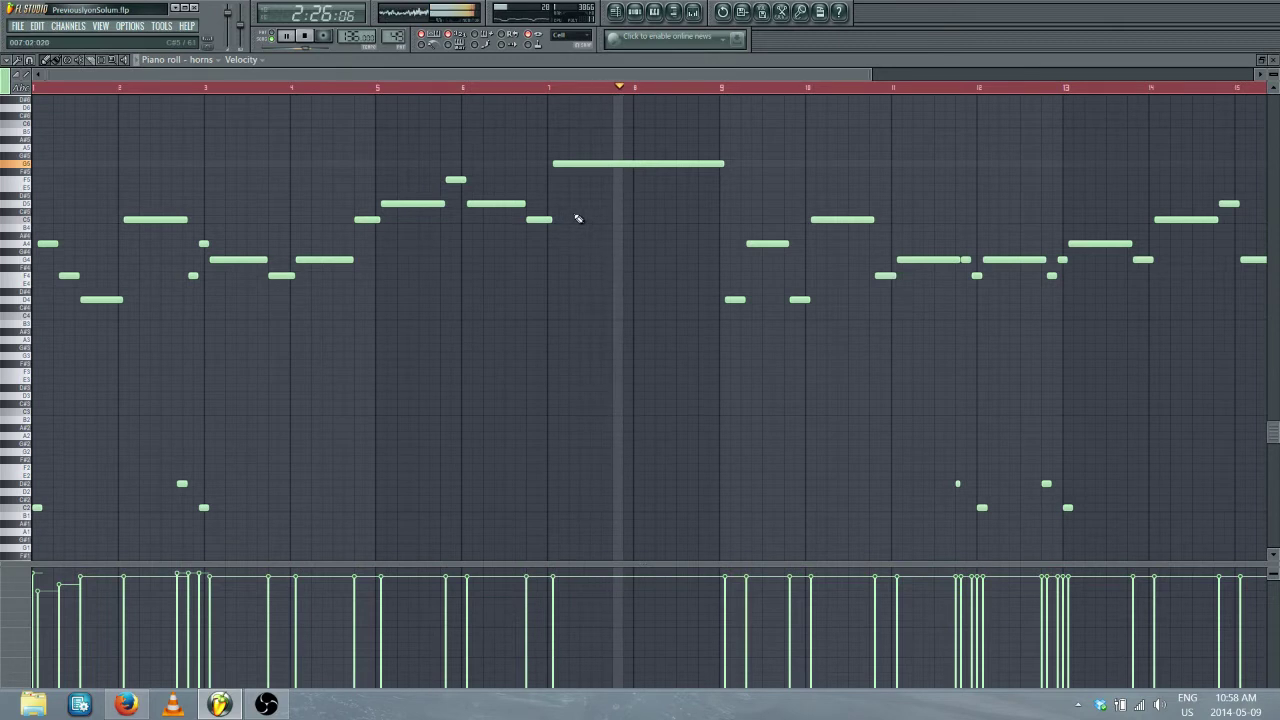
{"action": "scroll", "coordinate": [570, 91], "scroll_direction": "down", "scroll_amount": 2}
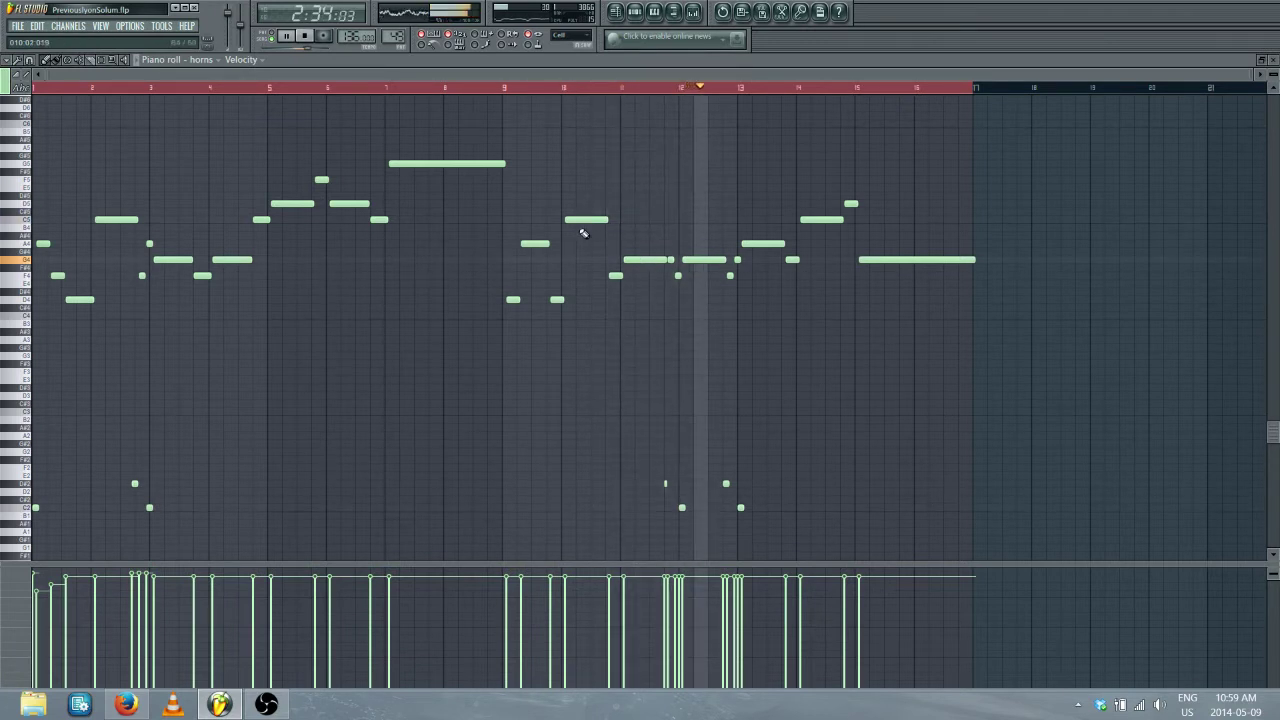
{"action": "key", "text": "space"}
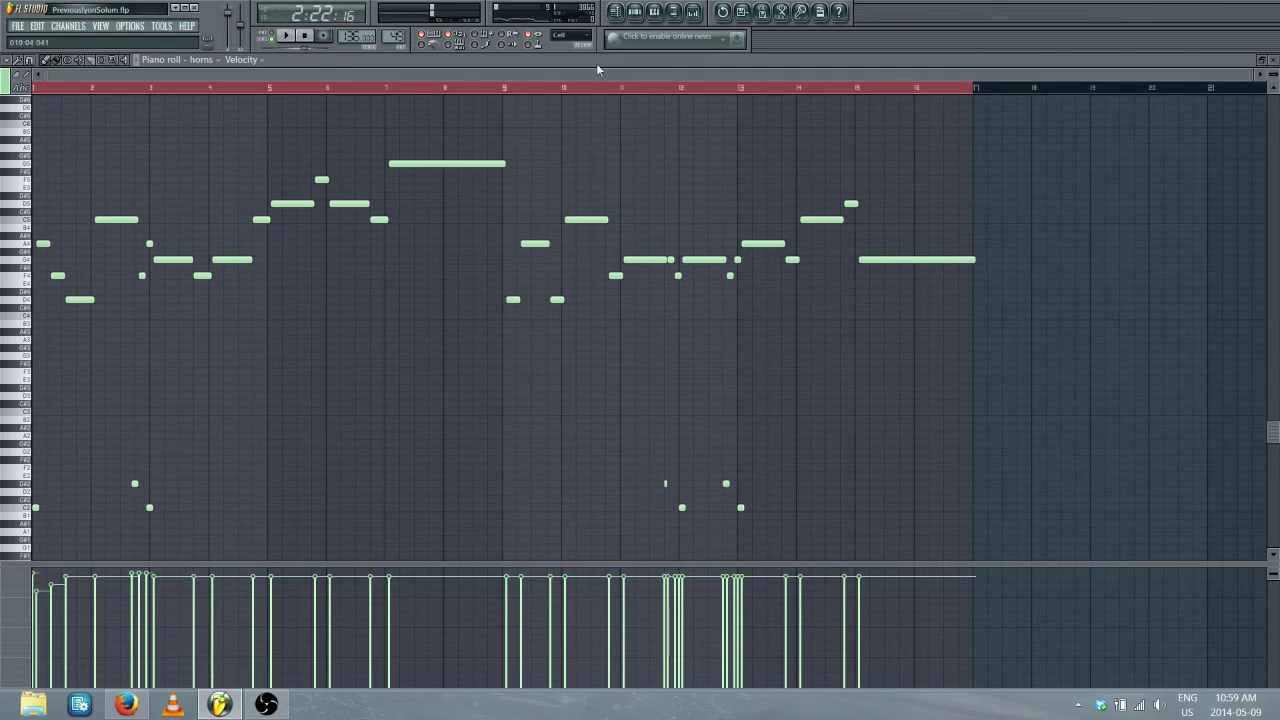
{"action": "key", "text": "space"}
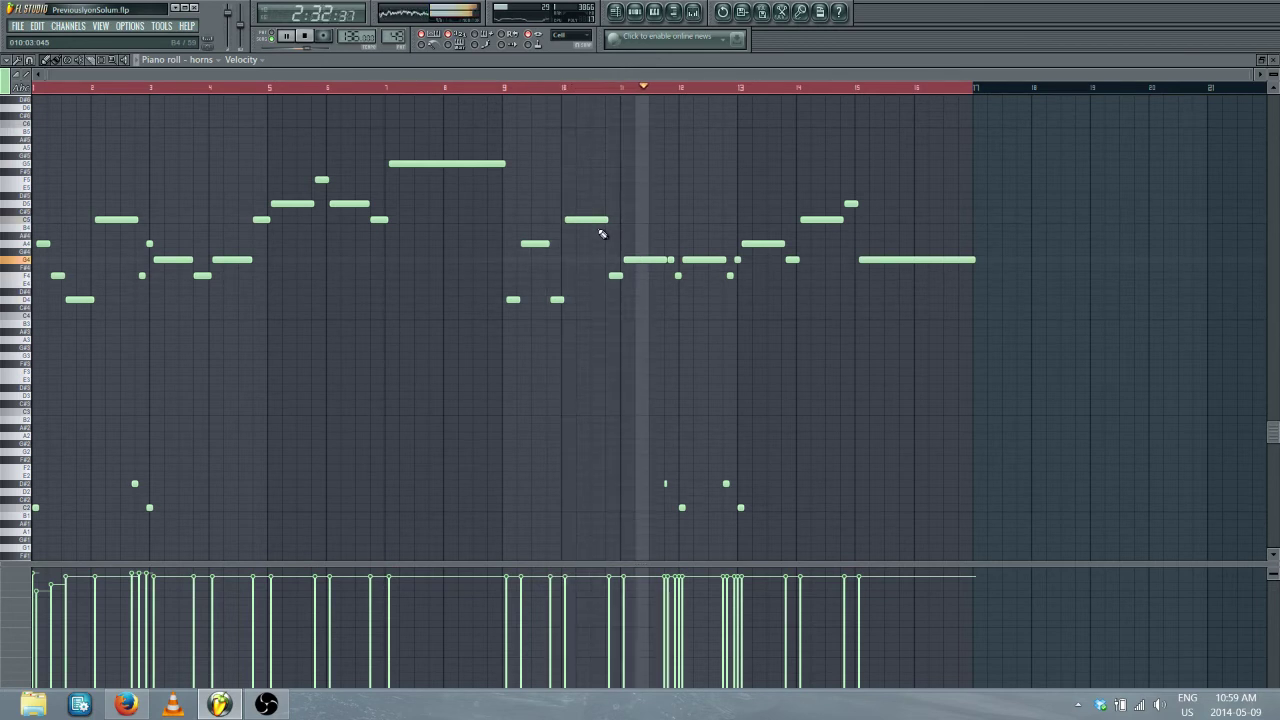
{"action": "key", "text": "space"}
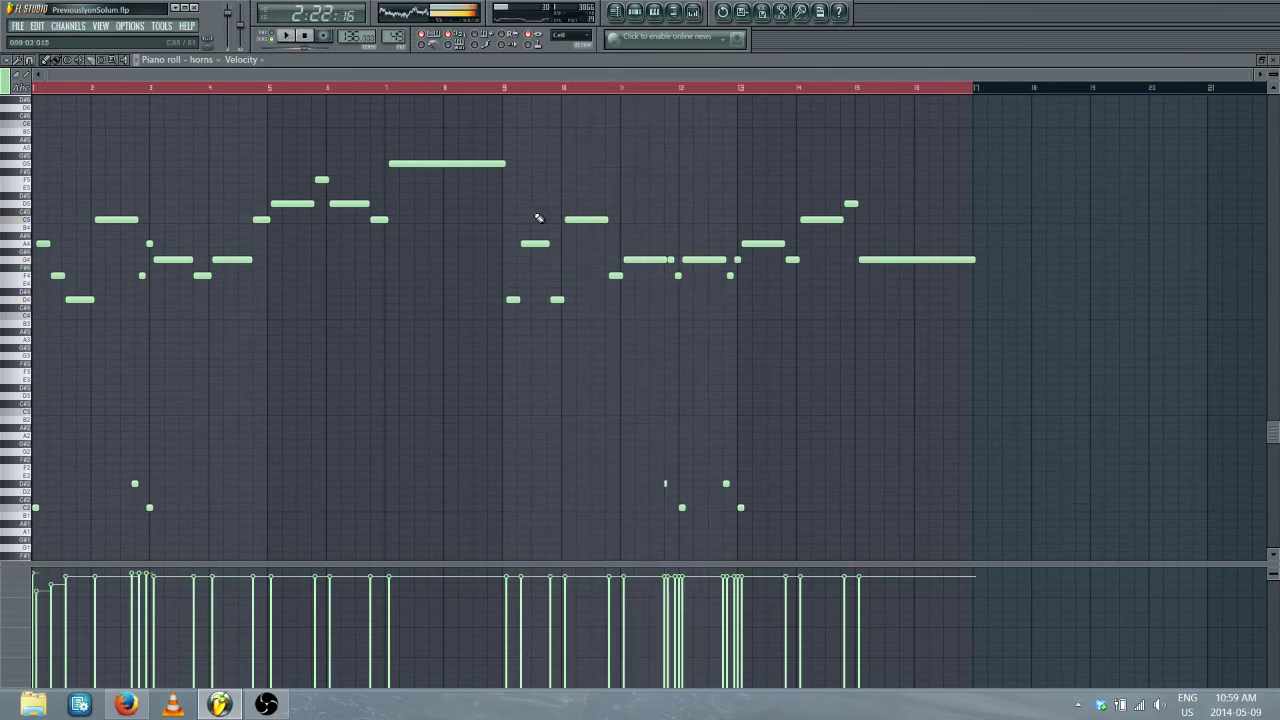
Return from the horn notes to the playlist and unmute the bones 1 and choir tracks
{"action": "left_click", "coordinate": [1274, 61]}
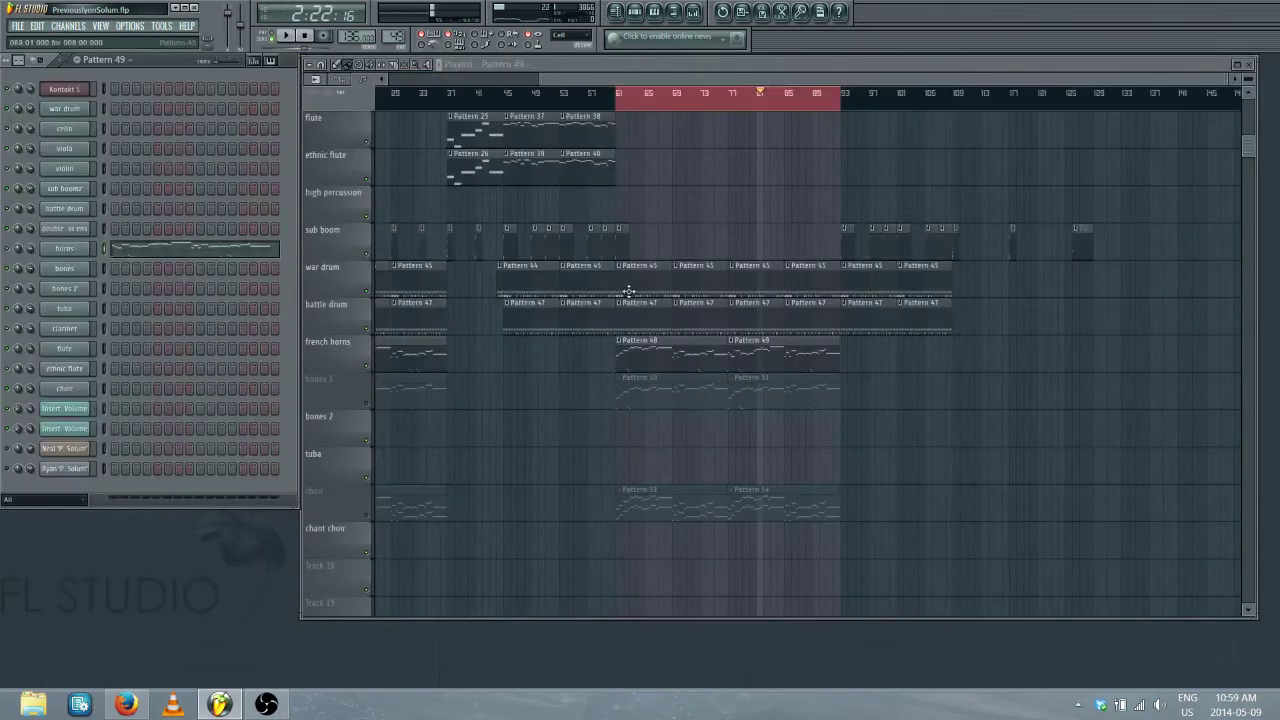
{"action": "left_click", "coordinate": [367, 405]}
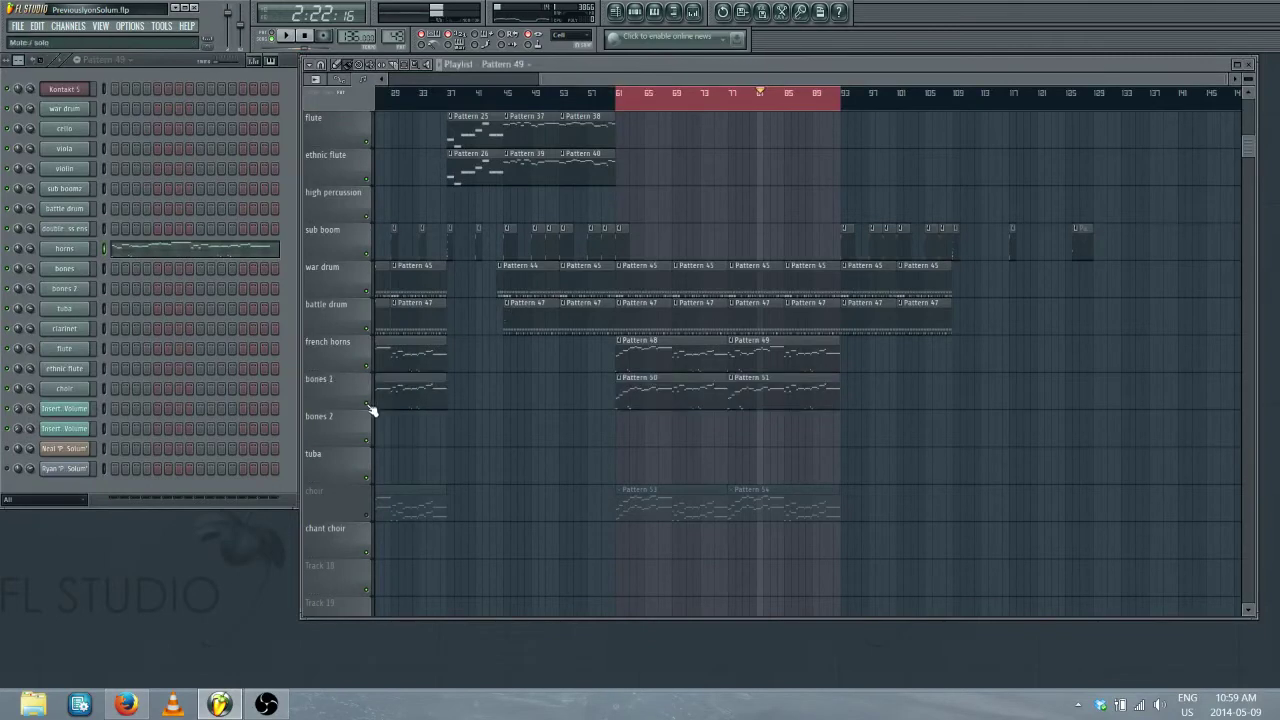
{"action": "left_click", "coordinate": [368, 516]}
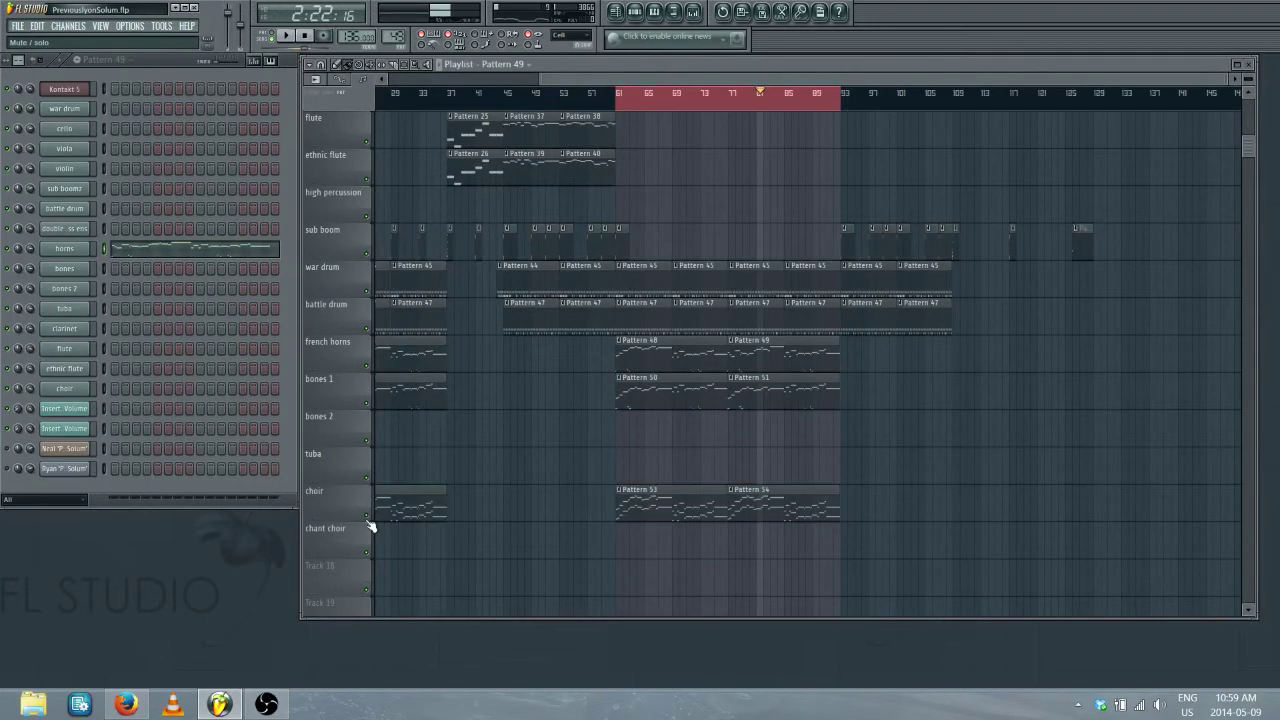
View the notes of Pattern 51 and Pattern 49, and copy the horns channel's notes from Pattern 49
{"action": "double_click", "coordinate": [760, 385]}
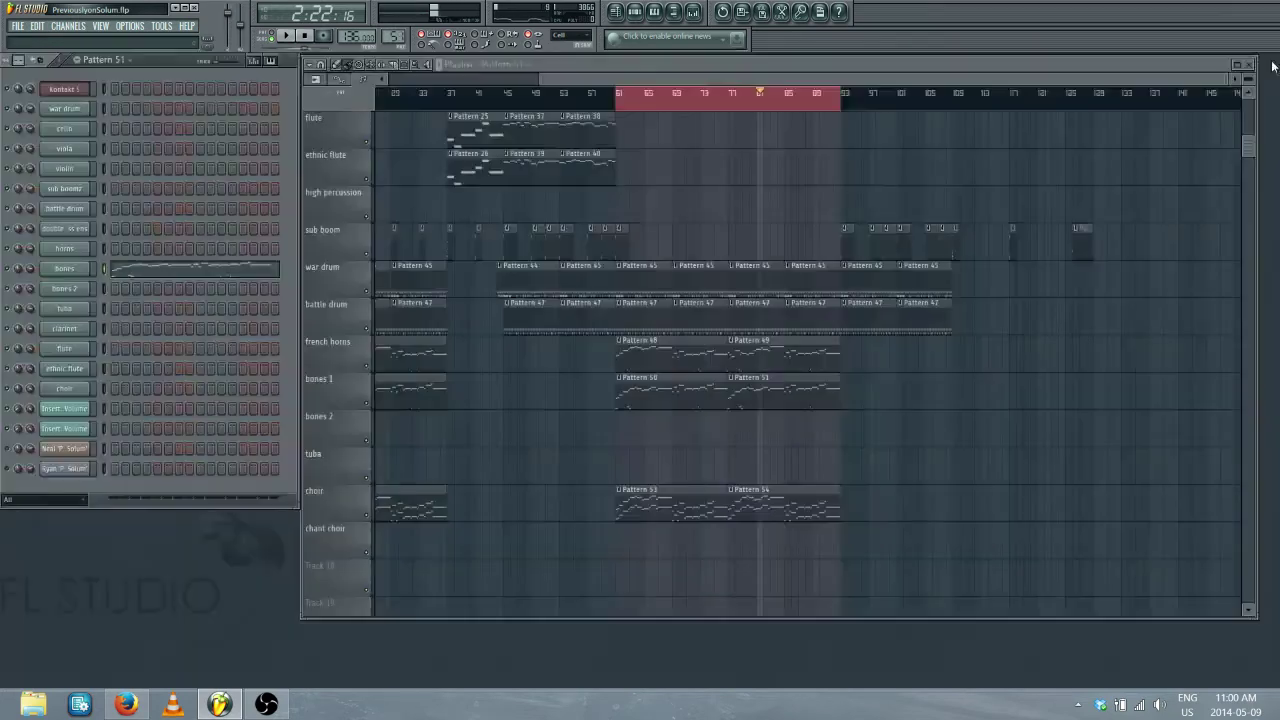
{"action": "left_click", "coordinate": [1273, 60]}
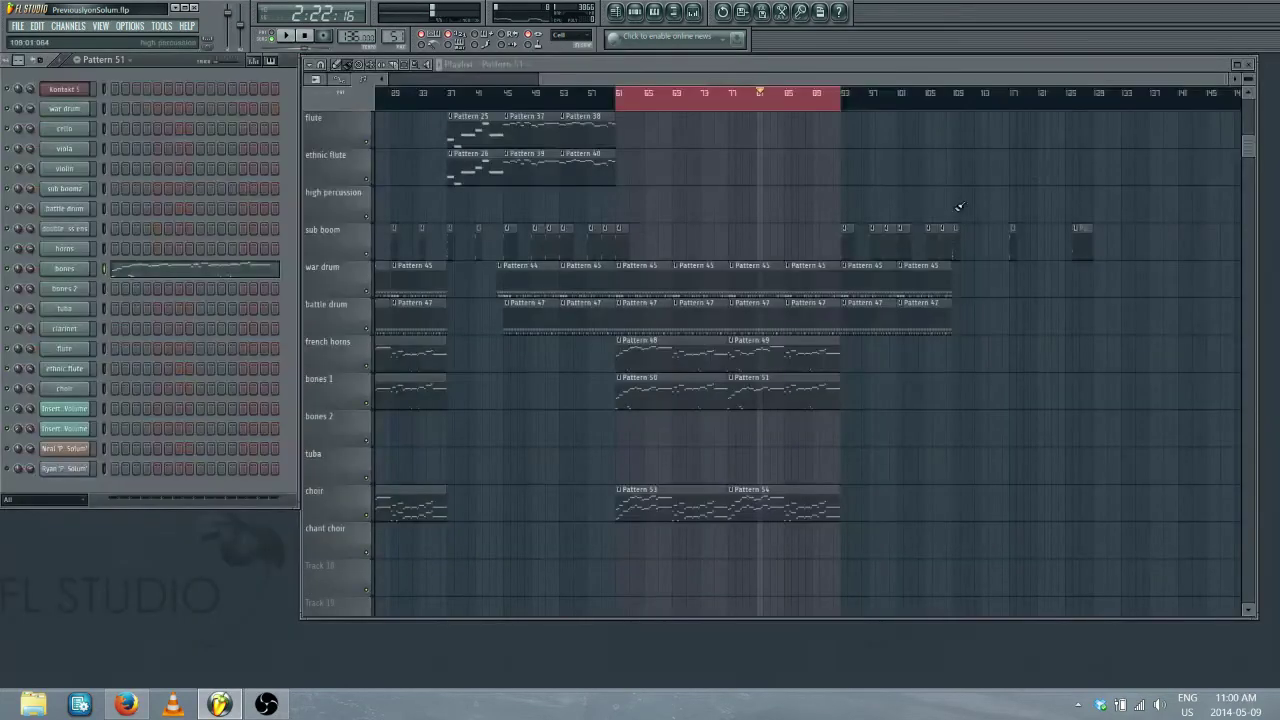
{"action": "double_click", "coordinate": [765, 354]}
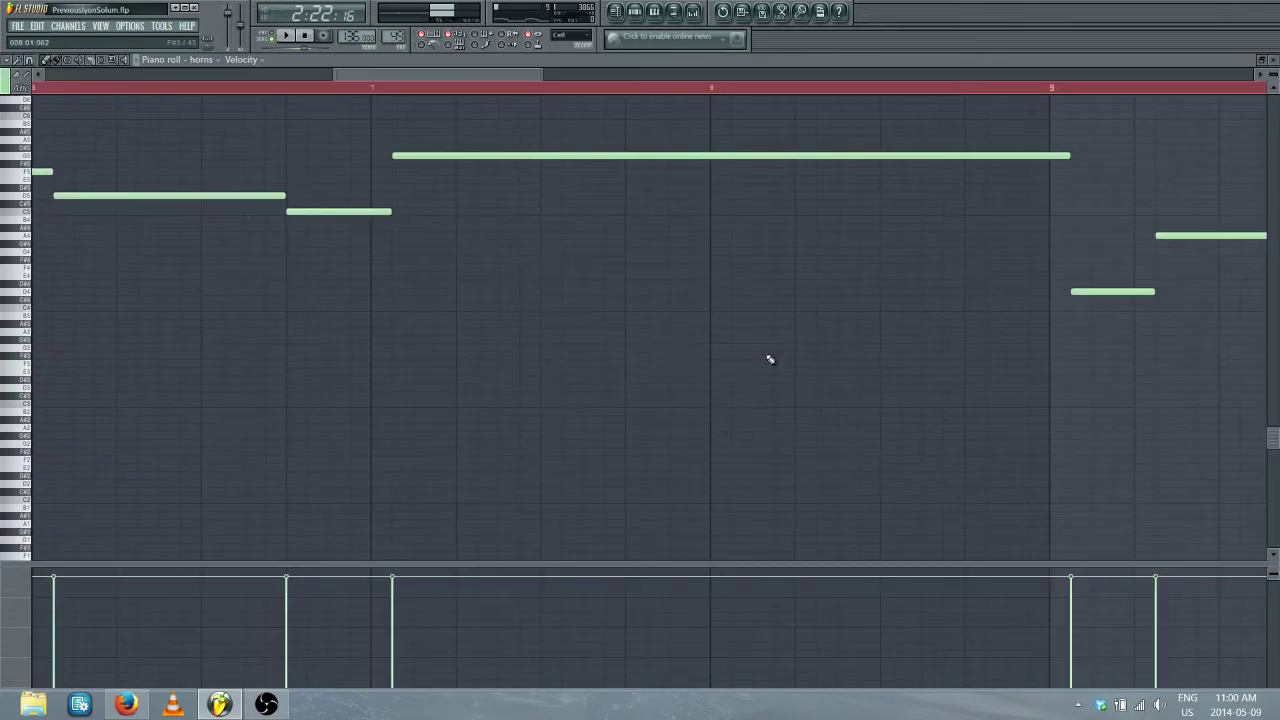
{"action": "scroll", "coordinate": [636, 93], "scroll_direction": "down", "scroll_amount": 5}
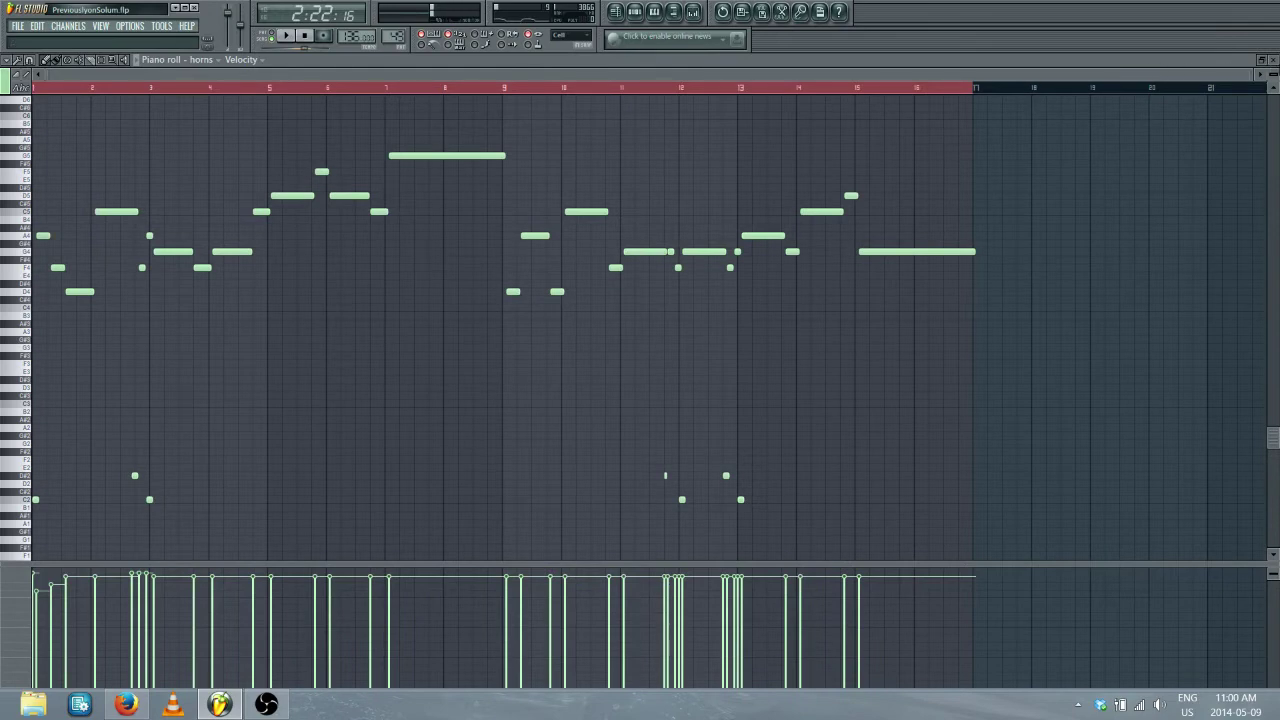
{"action": "key", "text": "F7"}
{"action": "right_click", "coordinate": [64, 249]}
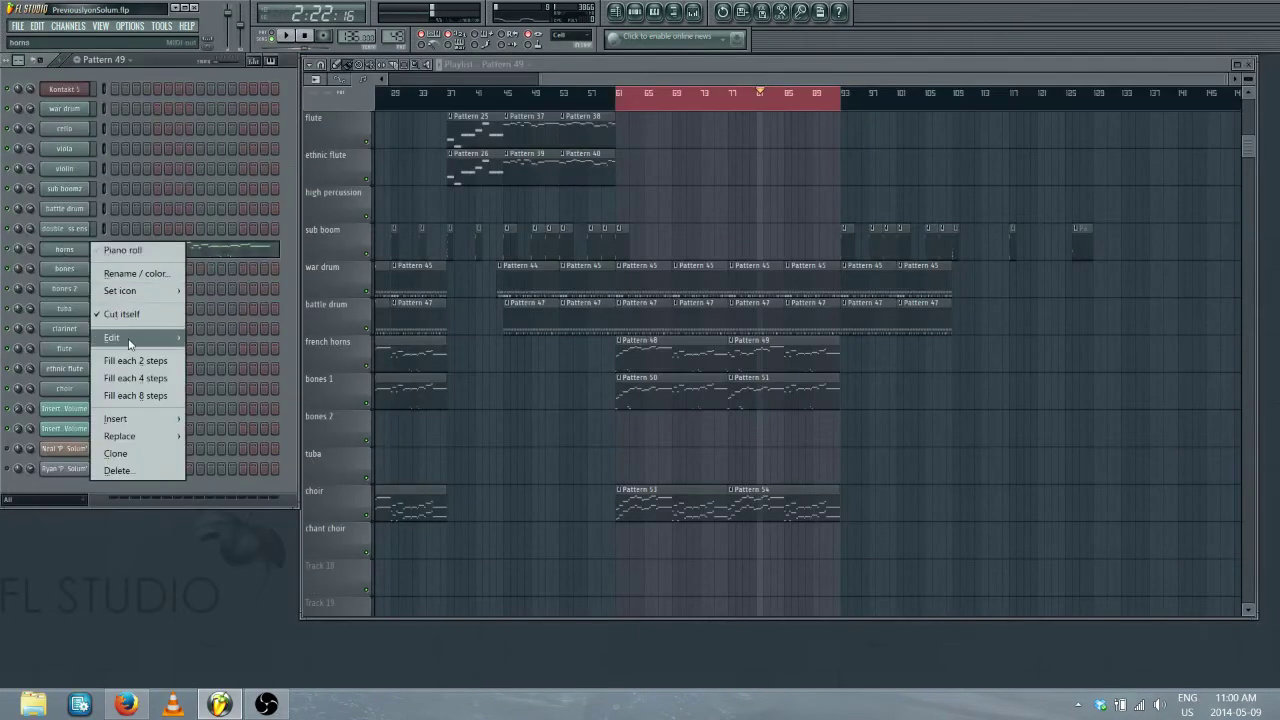
{"action": "mouse_move", "coordinate": [128, 344]}
{"action": "left_click", "coordinate": [220, 354]}
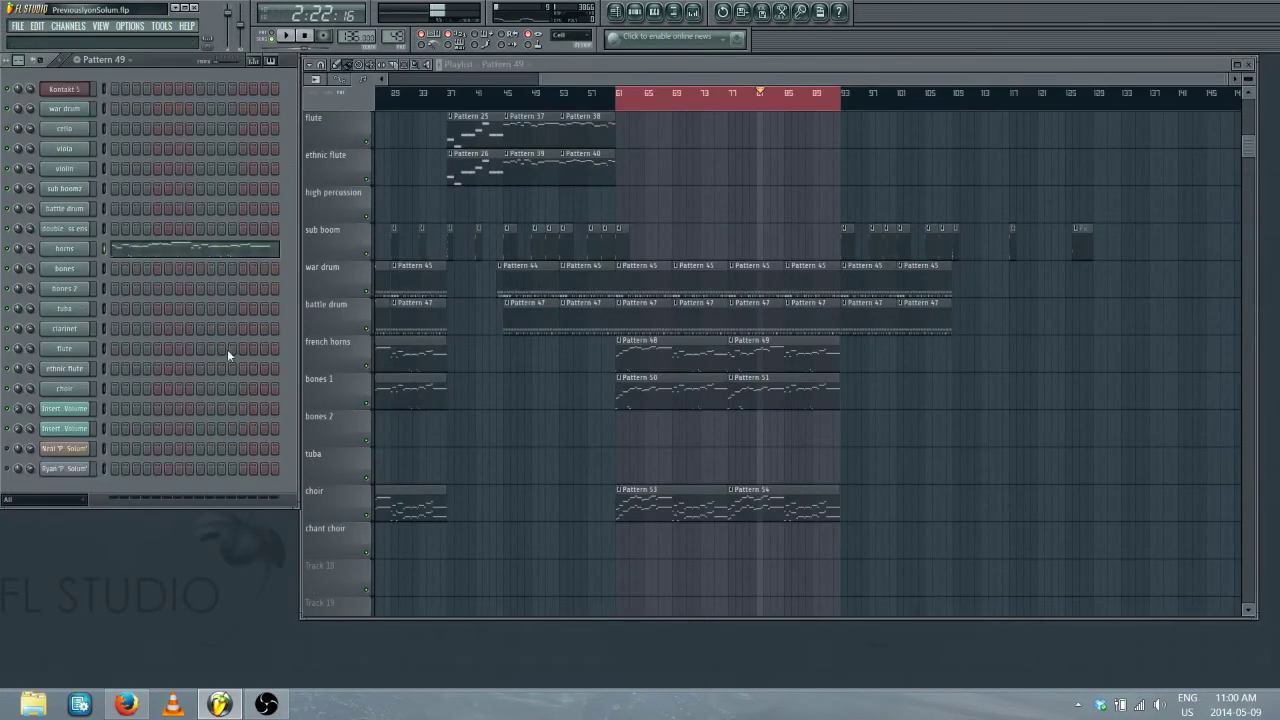
Paste the copied horn notes over the bones channel's notes in Pattern 51 and check them in the piano roll
{"action": "left_click", "coordinate": [752, 398]}
{"action": "double_click", "coordinate": [752, 398]}
{"action": "scroll", "coordinate": [525, 91], "scroll_direction": "down", "scroll_amount": 4}
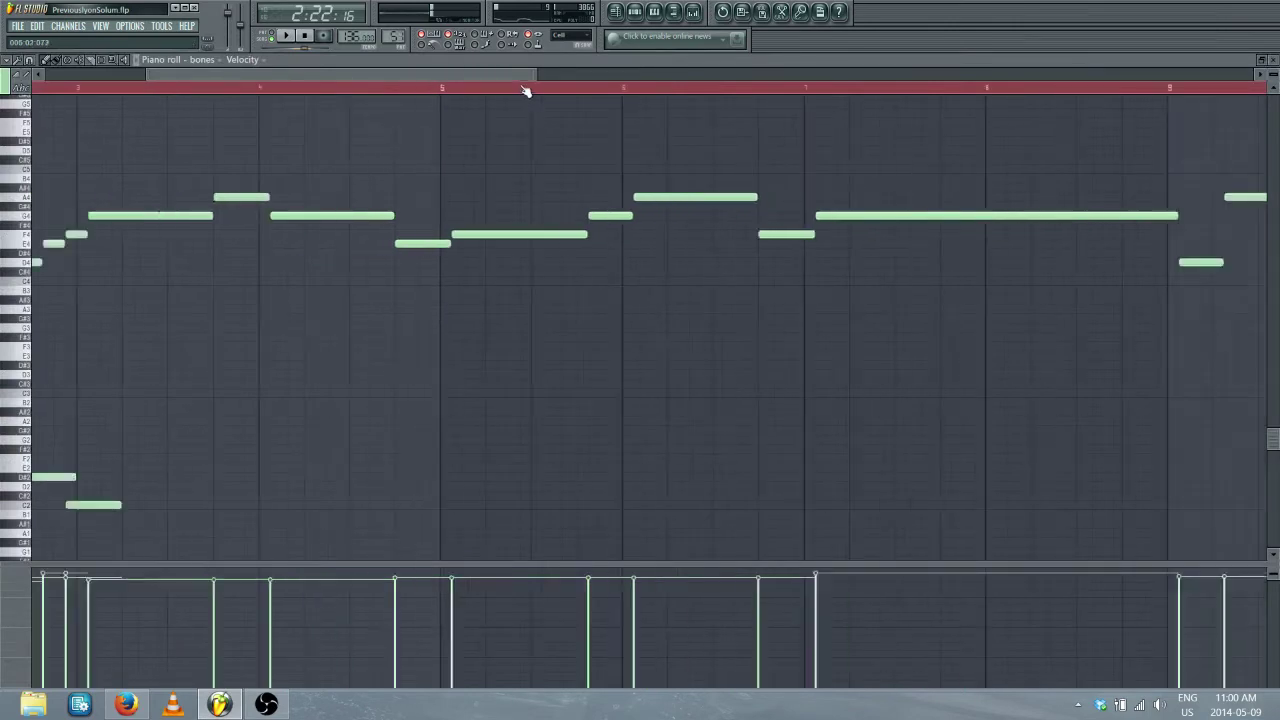
{"action": "left_click", "coordinate": [1273, 60]}
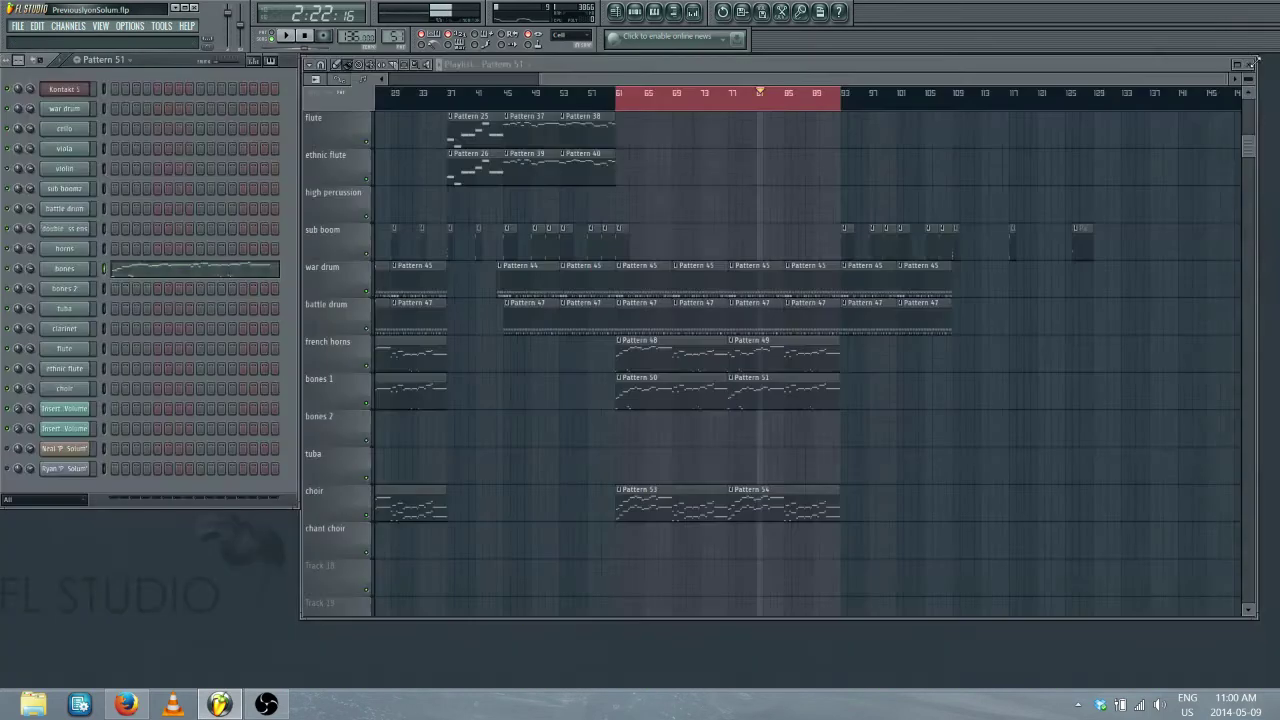
{"action": "right_click", "coordinate": [84, 268]}
{"action": "mouse_move", "coordinate": [117, 357]}
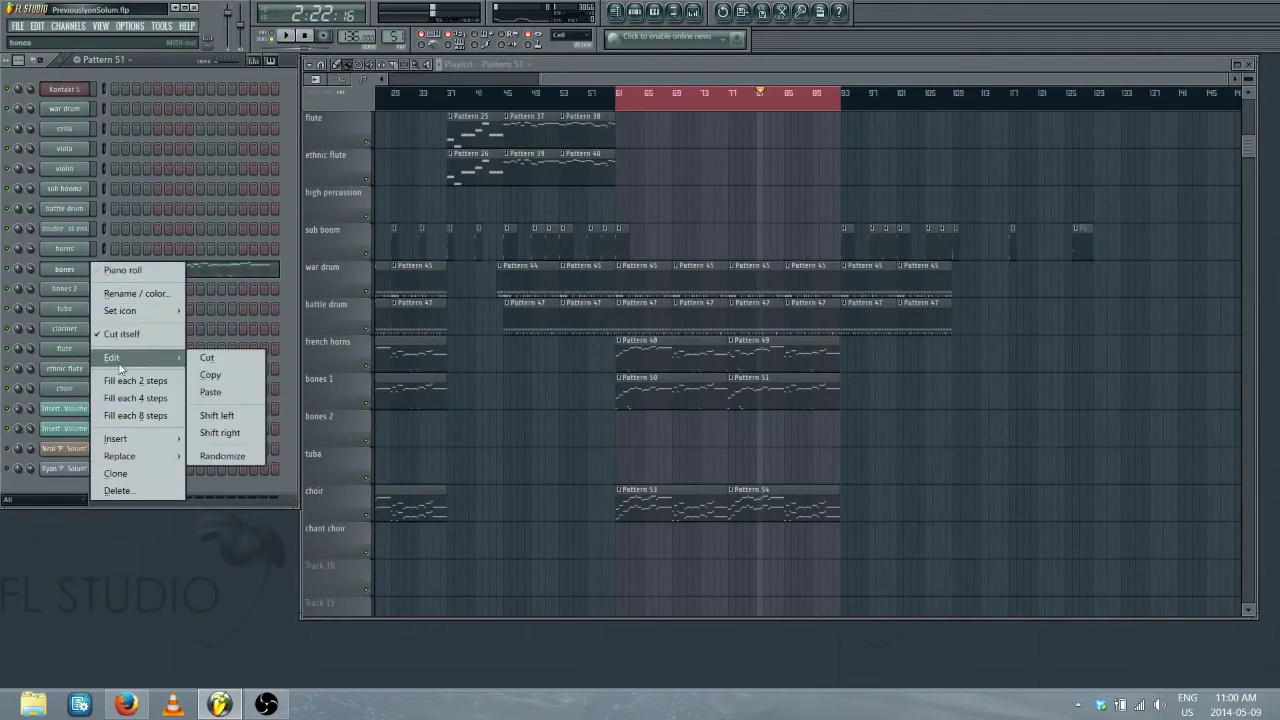
{"action": "left_click", "coordinate": [220, 396]}
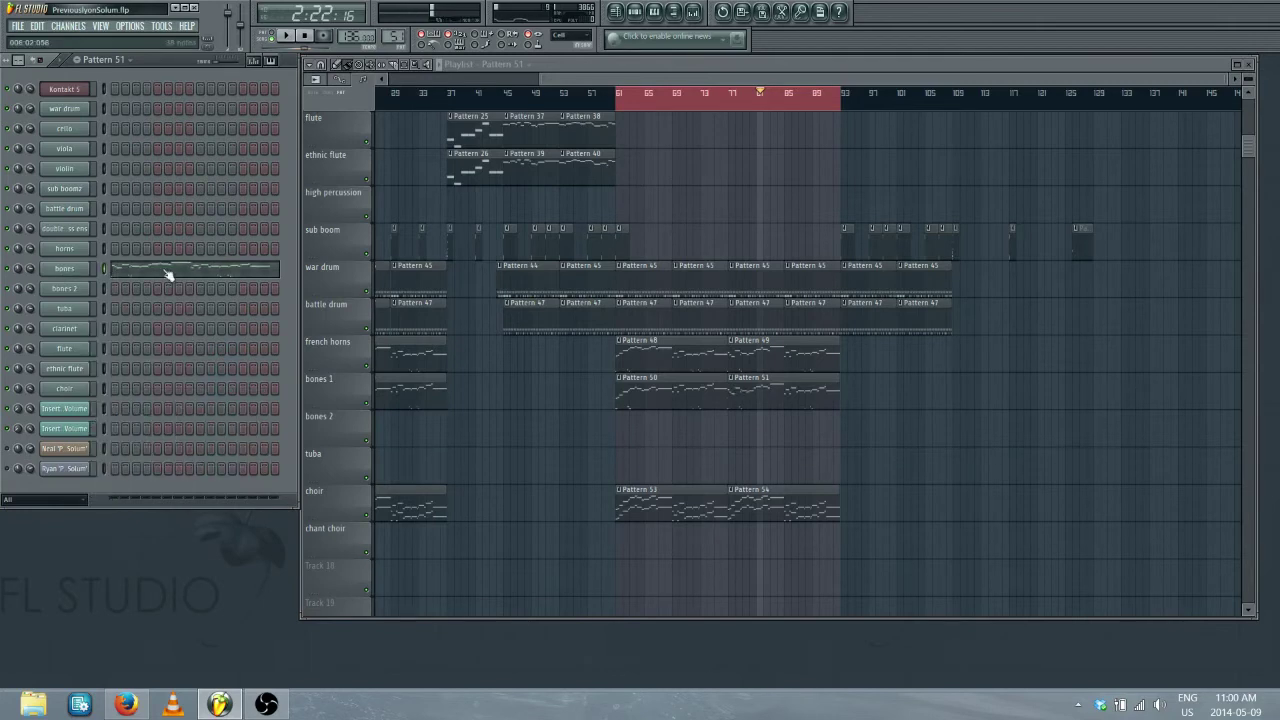
{"action": "right_click", "coordinate": [84, 268]}
{"action": "left_click", "coordinate": [129, 268]}
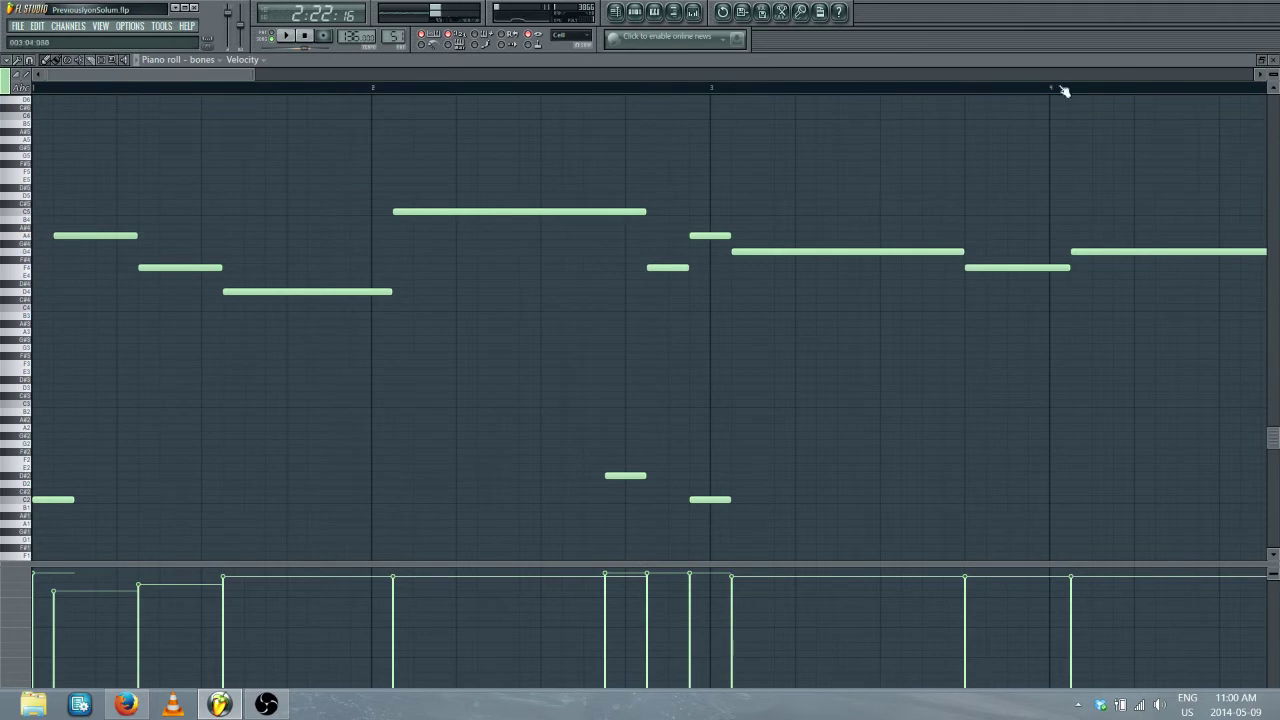
{"action": "left_click", "coordinate": [1270, 60]}
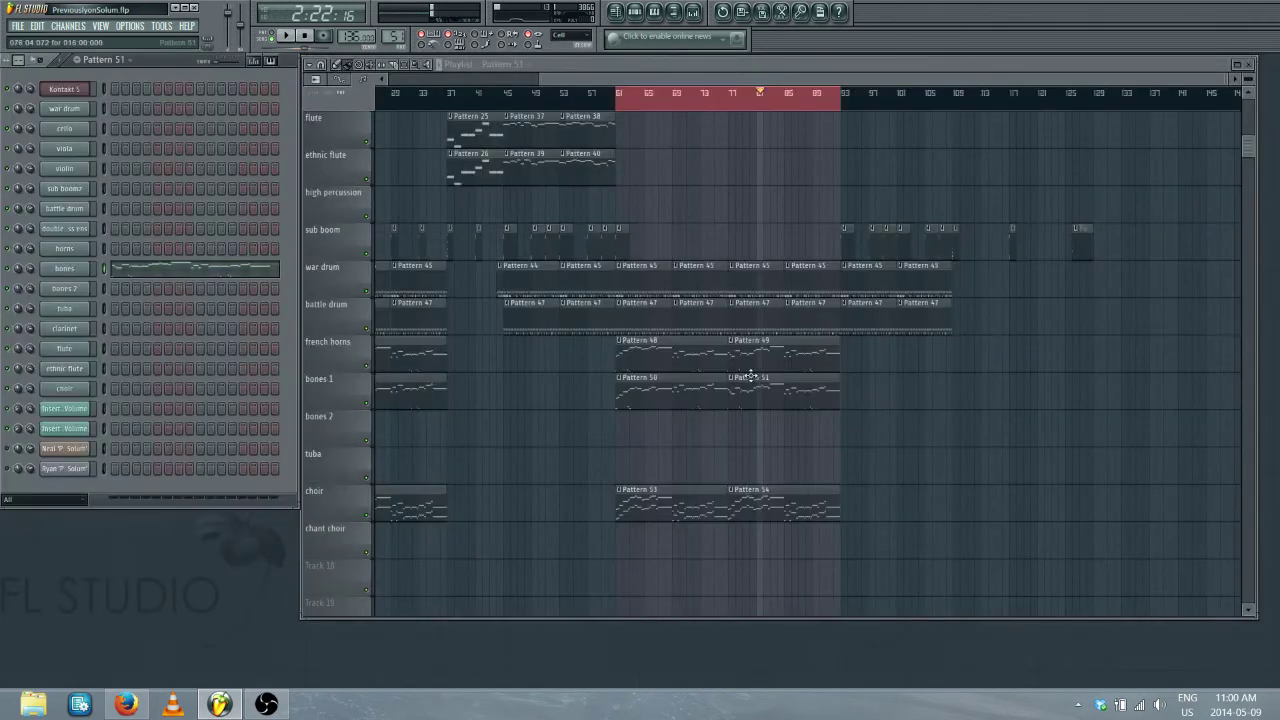
Look over the choir notes in Pattern 54 and replace them with the copied horn notes
{"action": "double_click", "coordinate": [752, 494]}
{"action": "scroll", "coordinate": [598, 101], "scroll_direction": "down", "scroll_amount": 3}
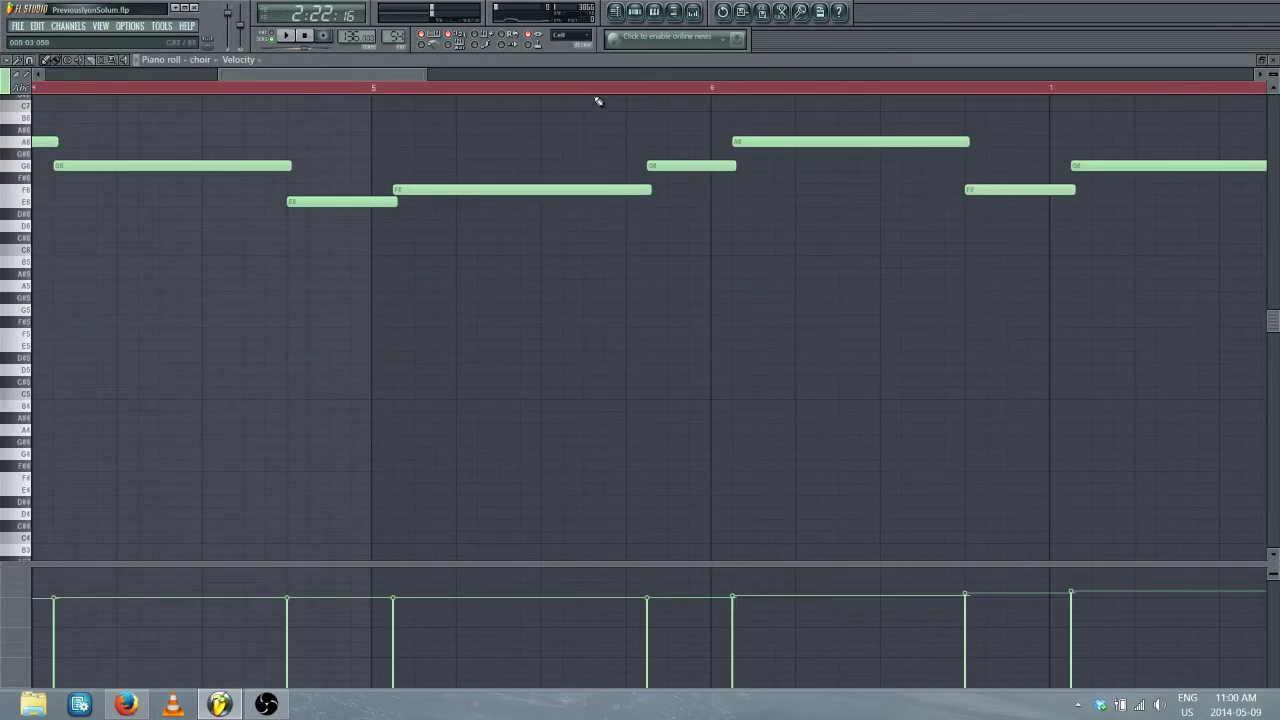
{"action": "scroll", "coordinate": [608, 98], "scroll_direction": "down", "scroll_amount": 4}
{"action": "scroll", "coordinate": [611, 97], "scroll_direction": "down", "scroll_amount": 3}
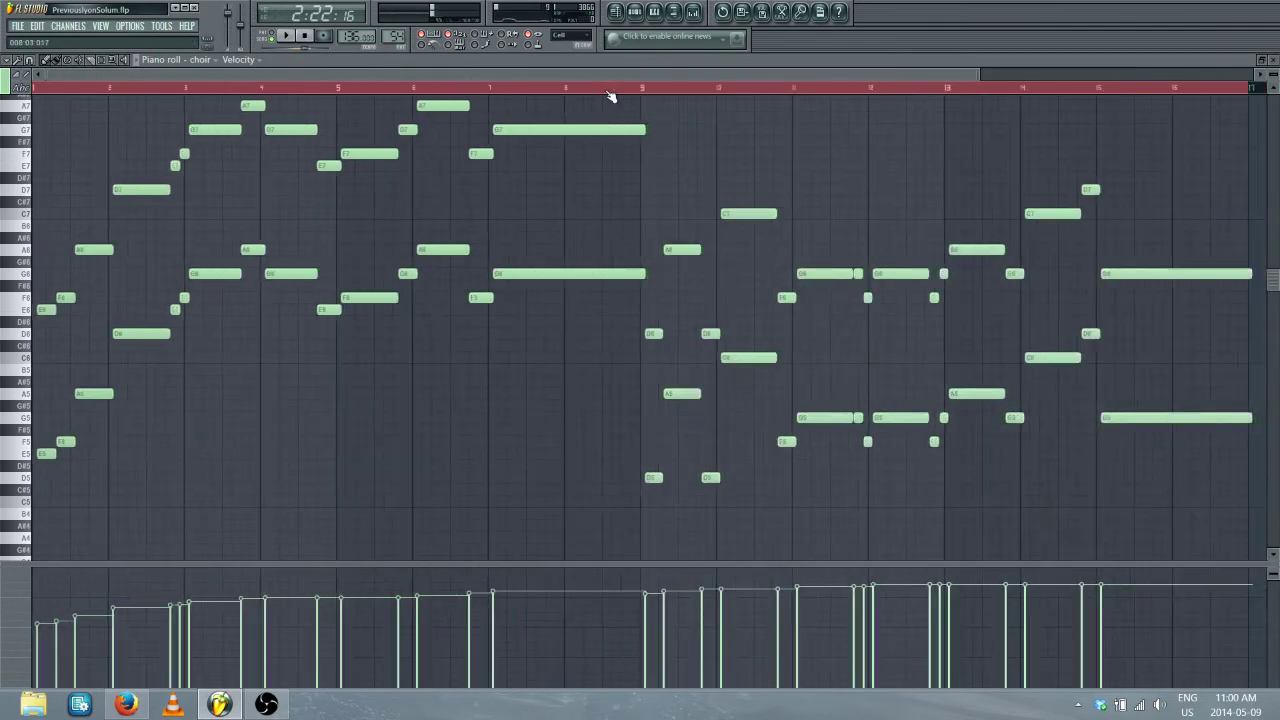
{"action": "scroll", "coordinate": [617, 286], "scroll_direction": "up", "scroll_amount": 2}
{"action": "scroll", "coordinate": [617, 286], "scroll_direction": "down", "scroll_amount": 3}
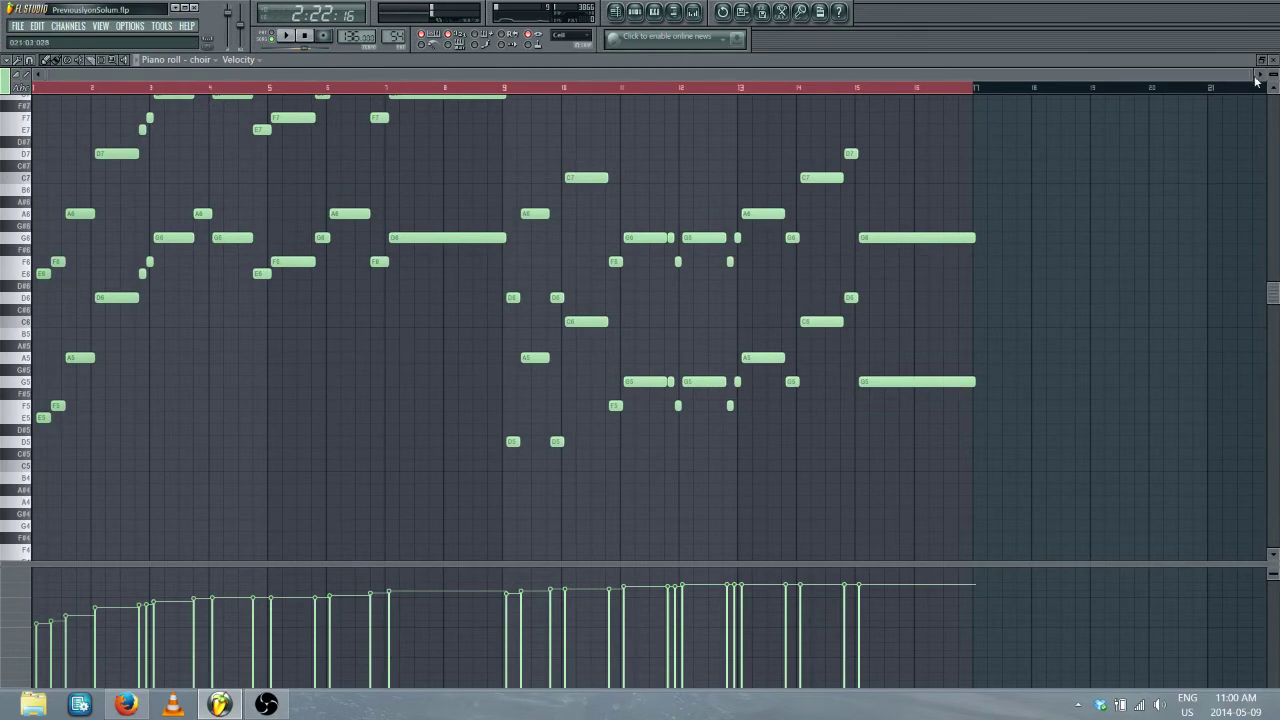
{"action": "left_click", "coordinate": [1273, 59]}
{"action": "right_click", "coordinate": [72, 390]}
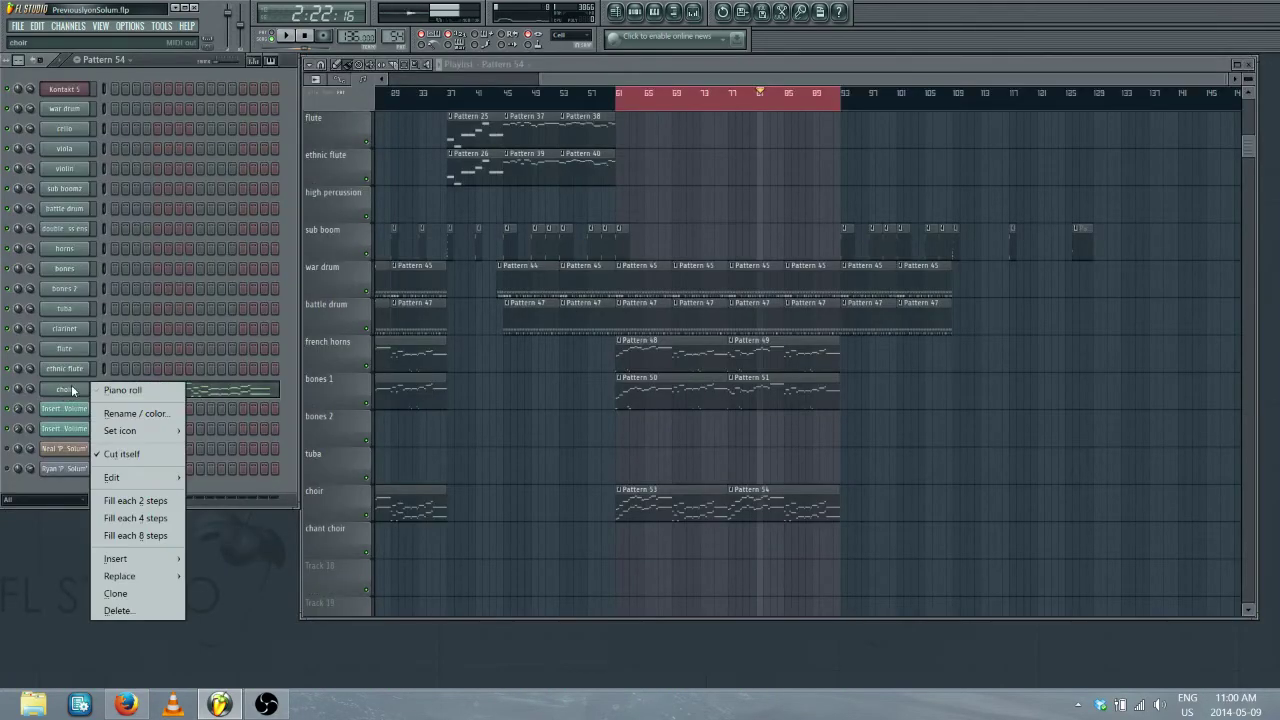
{"action": "mouse_move", "coordinate": [140, 477]}
{"action": "left_click", "coordinate": [199, 514]}
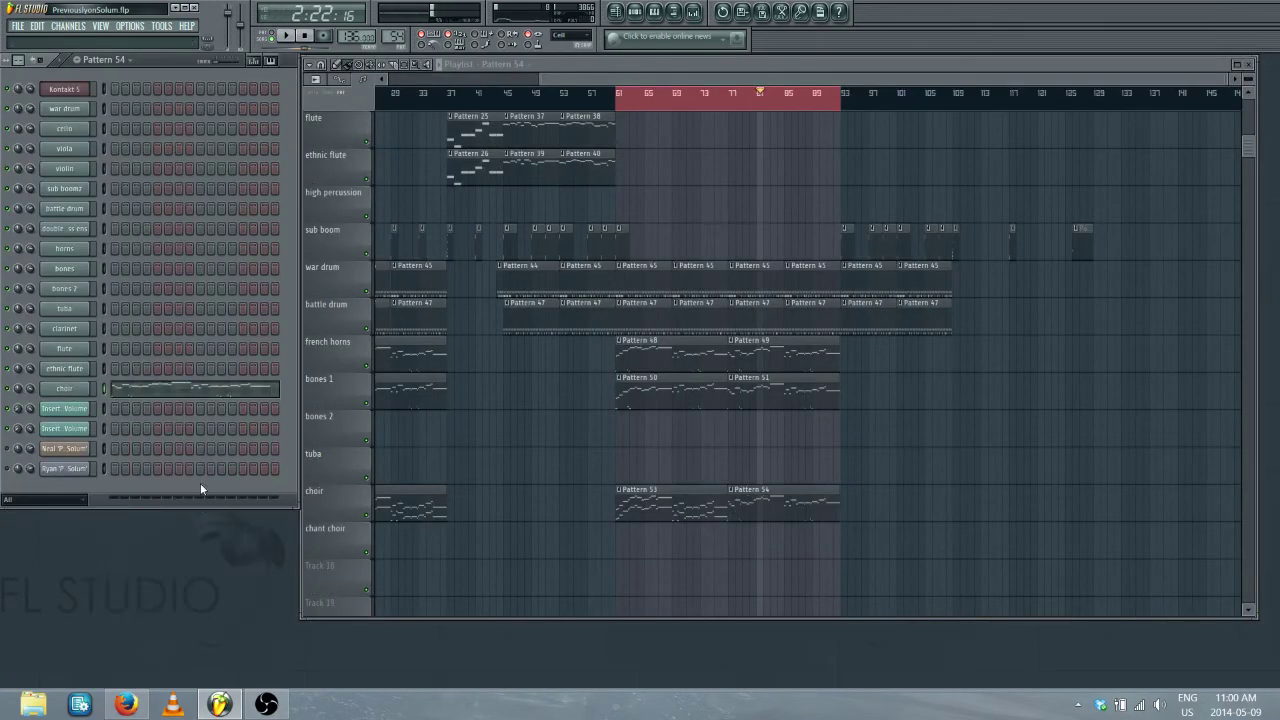
Open the choir's piano roll in Pattern 54 and delete all the low notes on C2 and D#2
{"action": "right_click", "coordinate": [84, 390]}
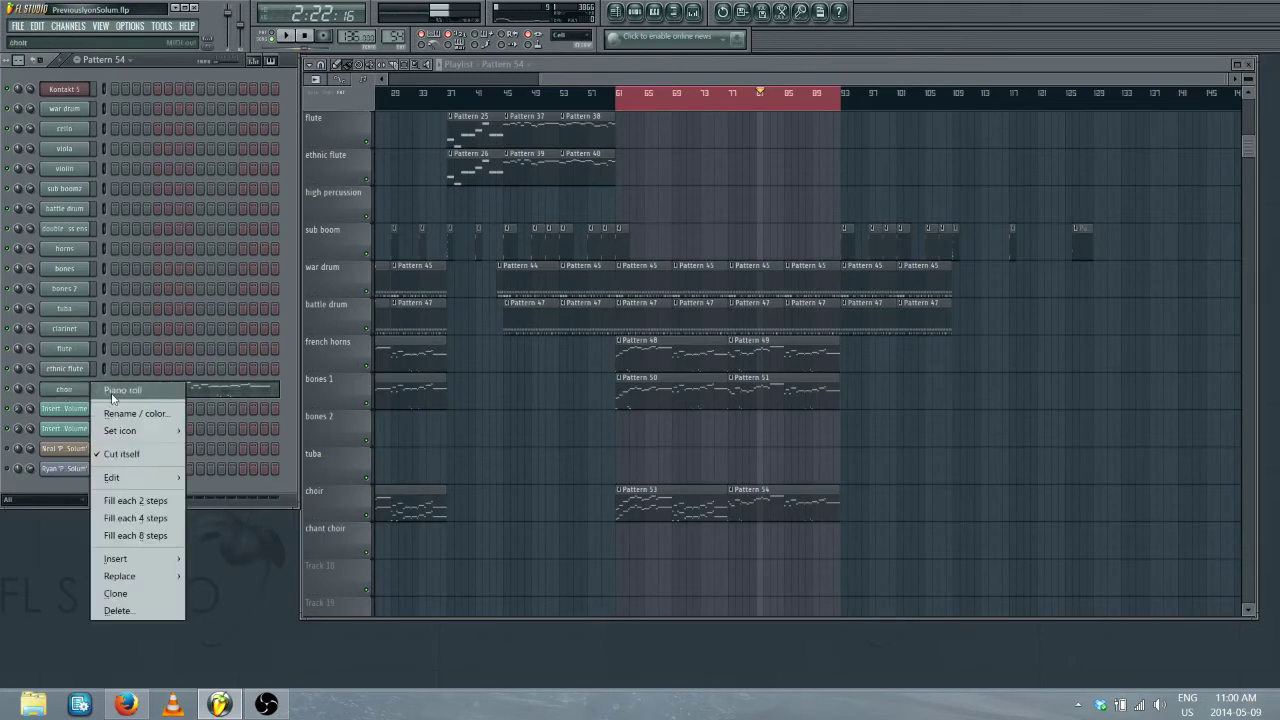
{"action": "left_click", "coordinate": [122, 395]}
{"action": "right_click", "coordinate": [72, 500]}
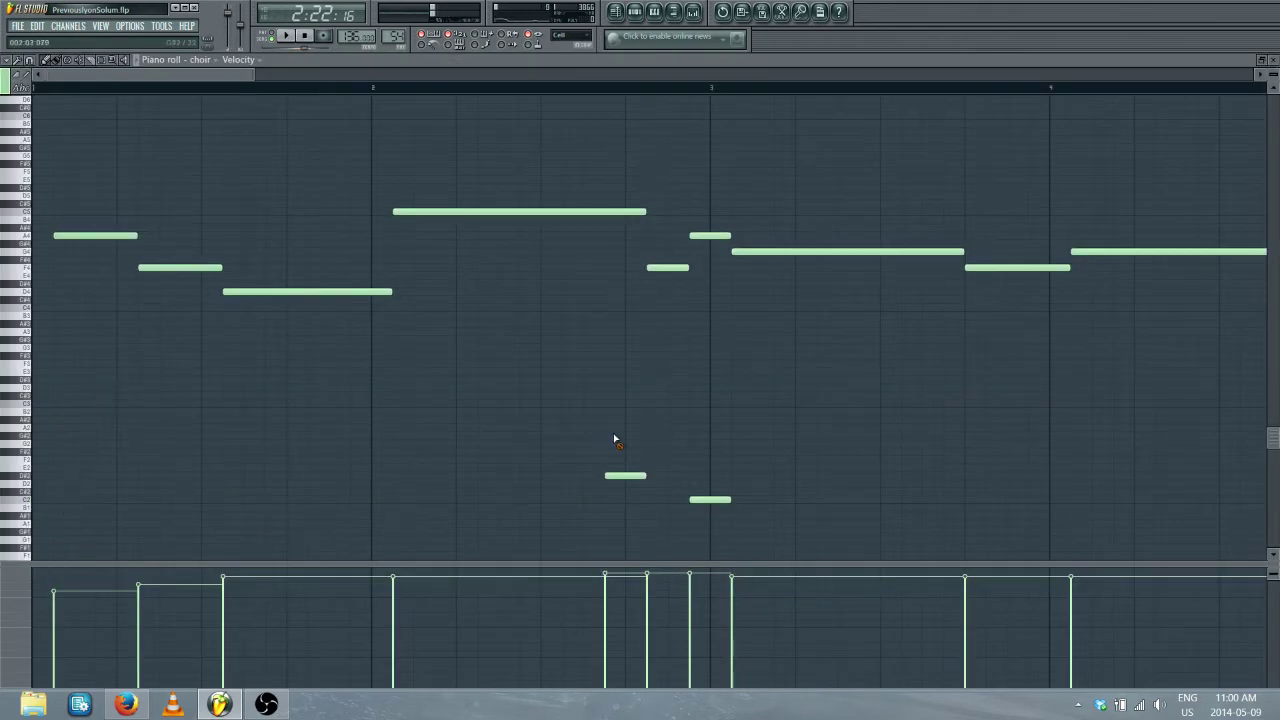
{"action": "right_click", "coordinate": [628, 476]}
{"action": "right_click", "coordinate": [732, 500]}
{"action": "scroll", "coordinate": [695, 92], "scroll_direction": "down", "scroll_amount": 5}
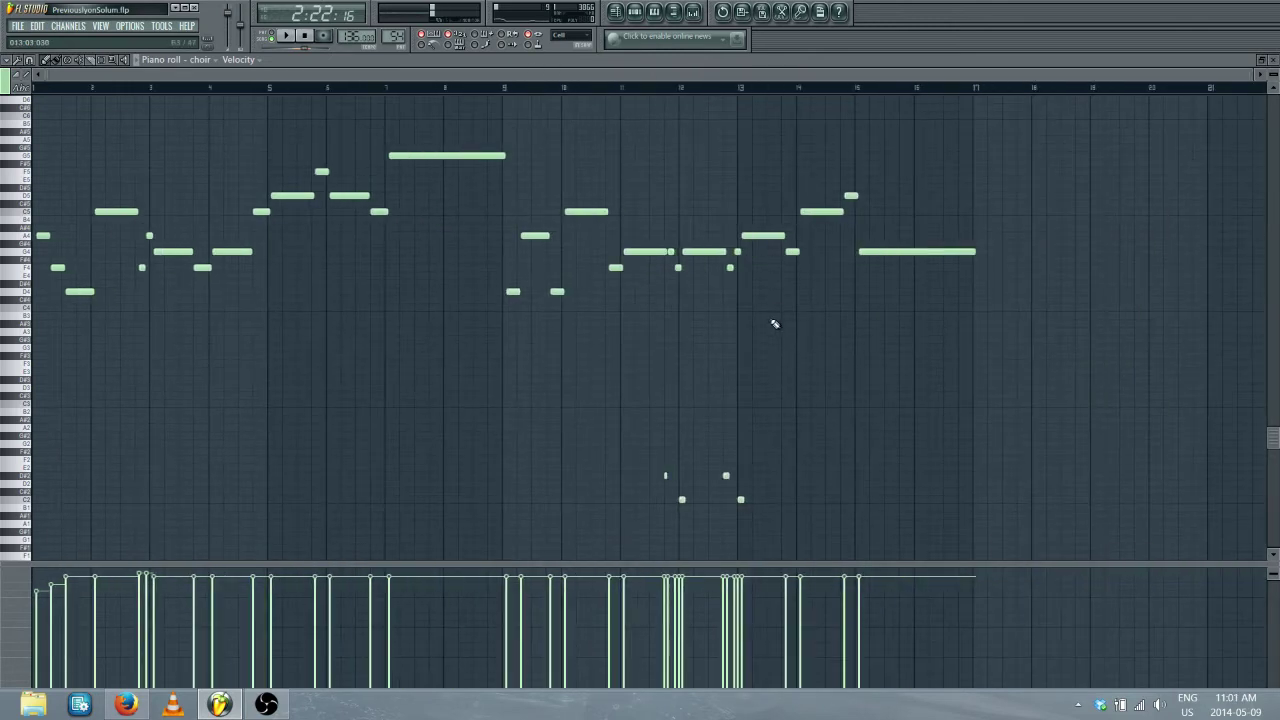
{"action": "left_click_drag", "start_coordinate": [644, 450], "coordinate": [877, 520]}
{"action": "key", "text": "Delete"}
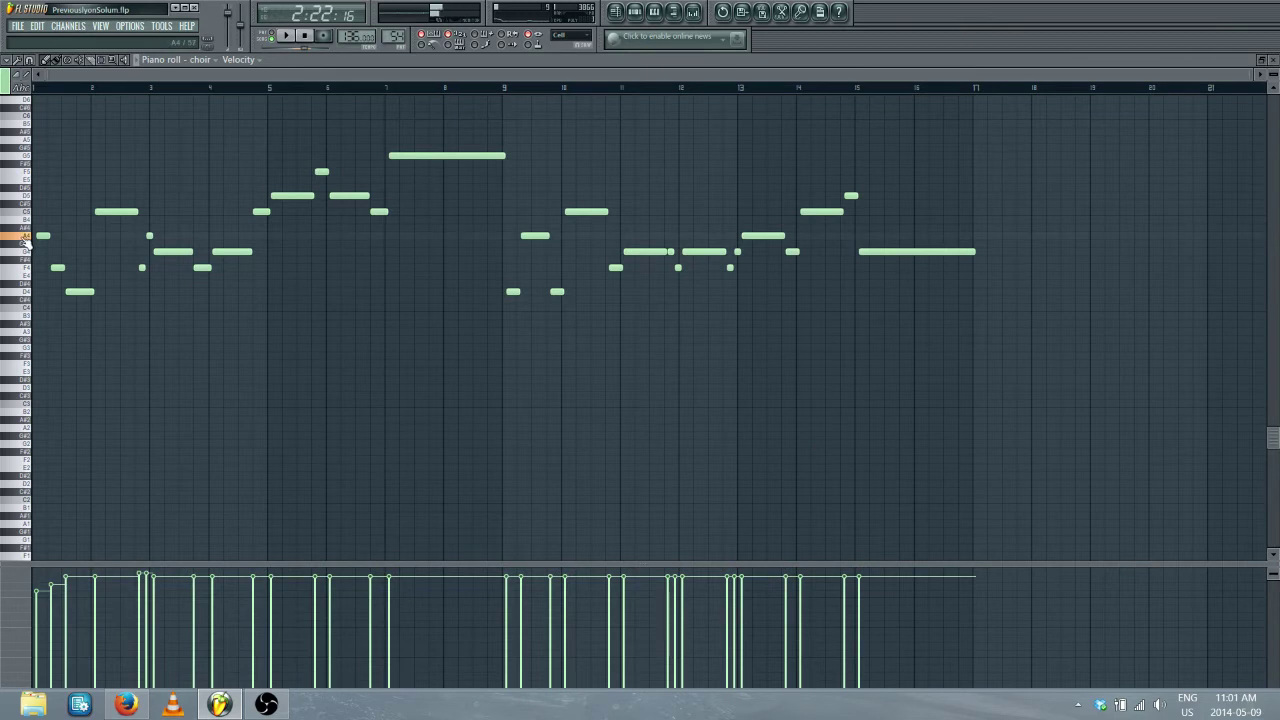
Select all the choir notes in Pattern 54, raise them one octave, play the section and deselect them
{"action": "scroll", "coordinate": [532, 209], "scroll_direction": "up", "scroll_amount": 1}
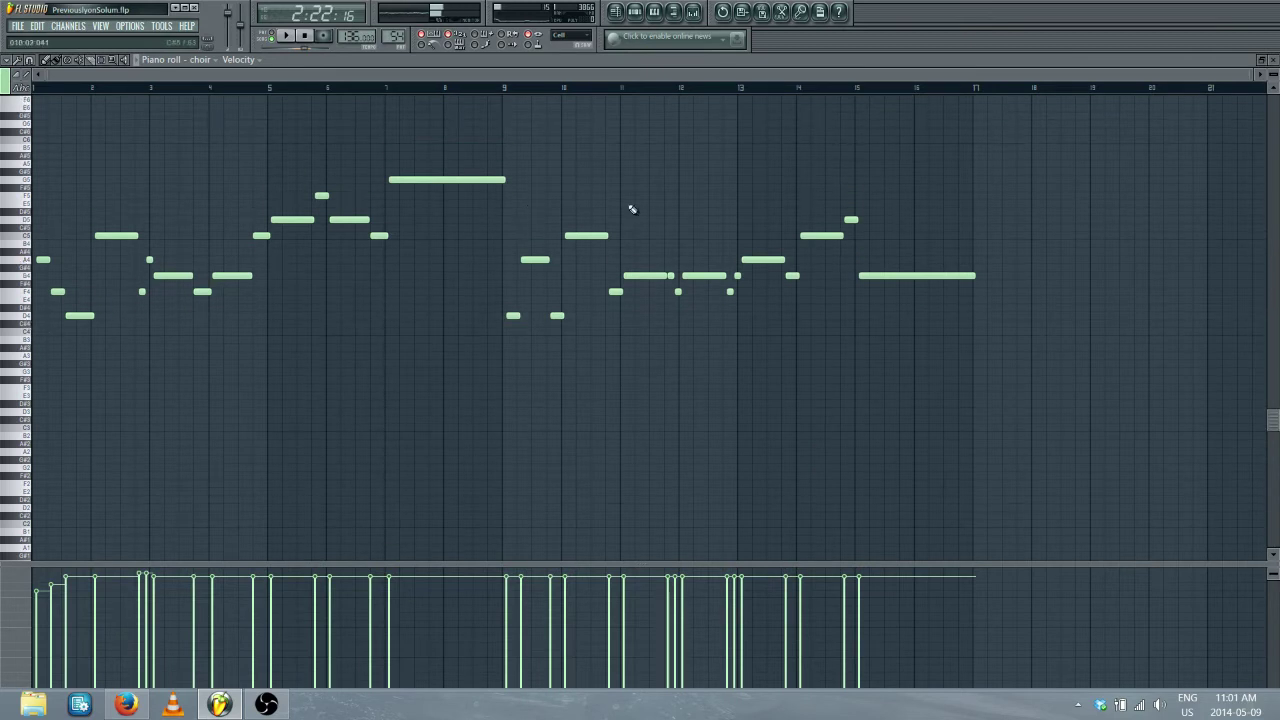
{"action": "left_click_drag", "start_coordinate": [1014, 128], "coordinate": [33, 371]}
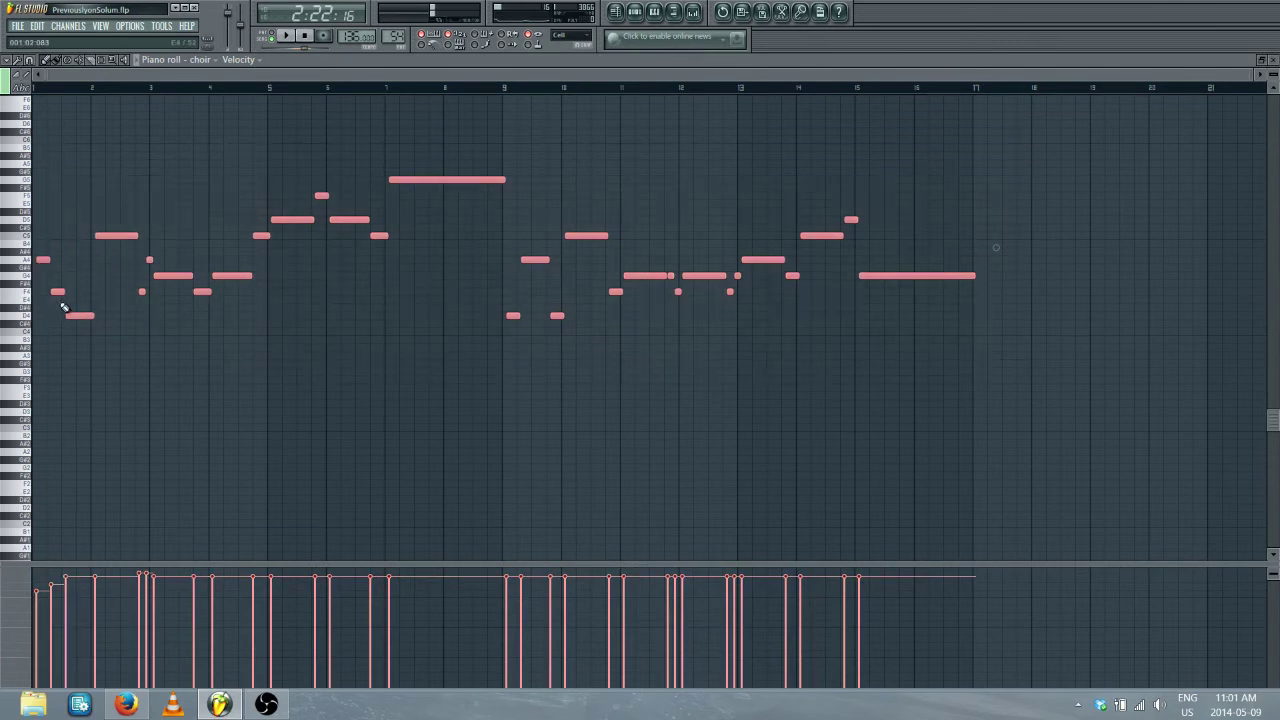
{"action": "scroll", "coordinate": [63, 307], "scroll_direction": "up", "scroll_amount": 3}
{"action": "key", "text": "space"}
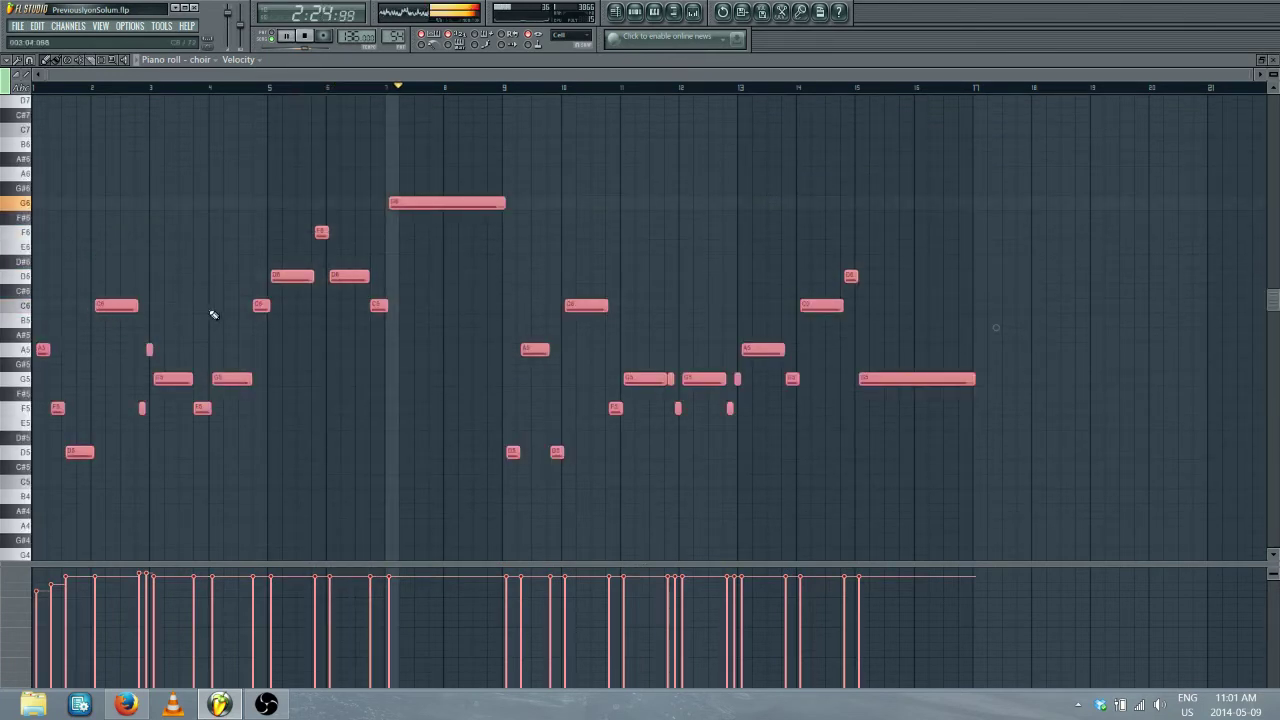
{"action": "key", "text": "space"}
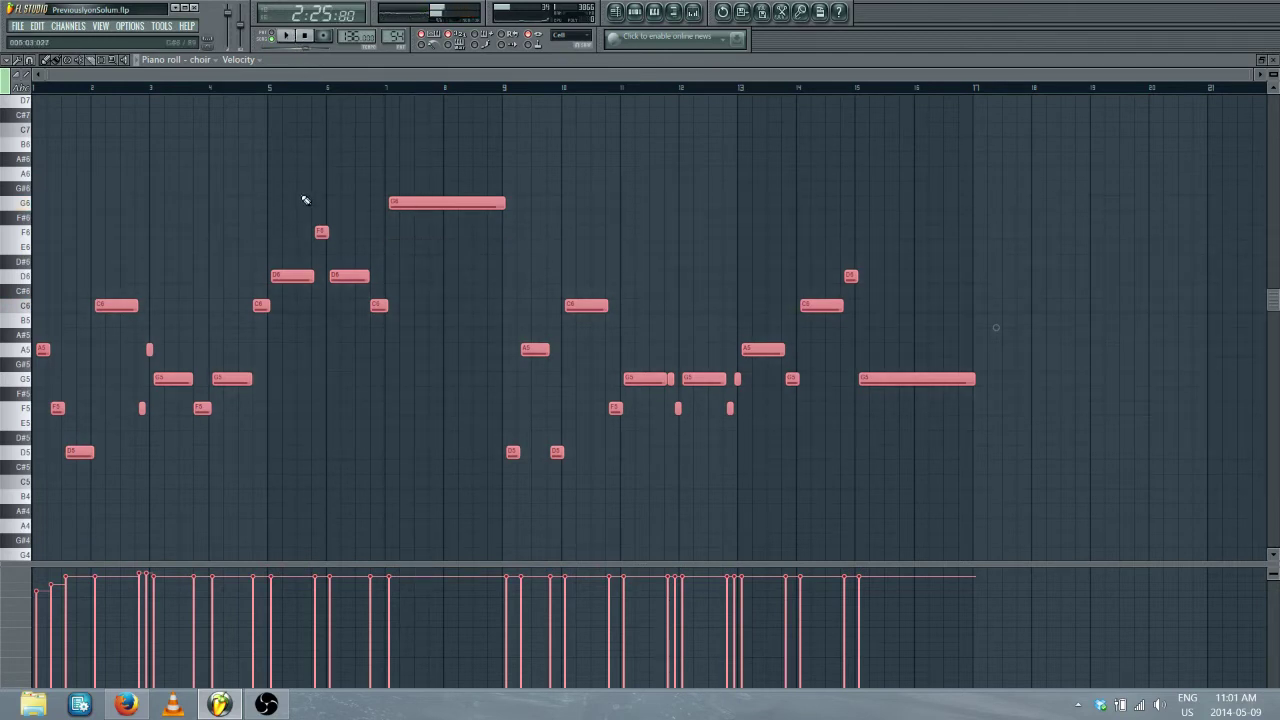
{"action": "left_click", "coordinate": [305, 200]}
{"action": "scroll", "coordinate": [127, 333], "scroll_direction": "down", "scroll_amount": 1}
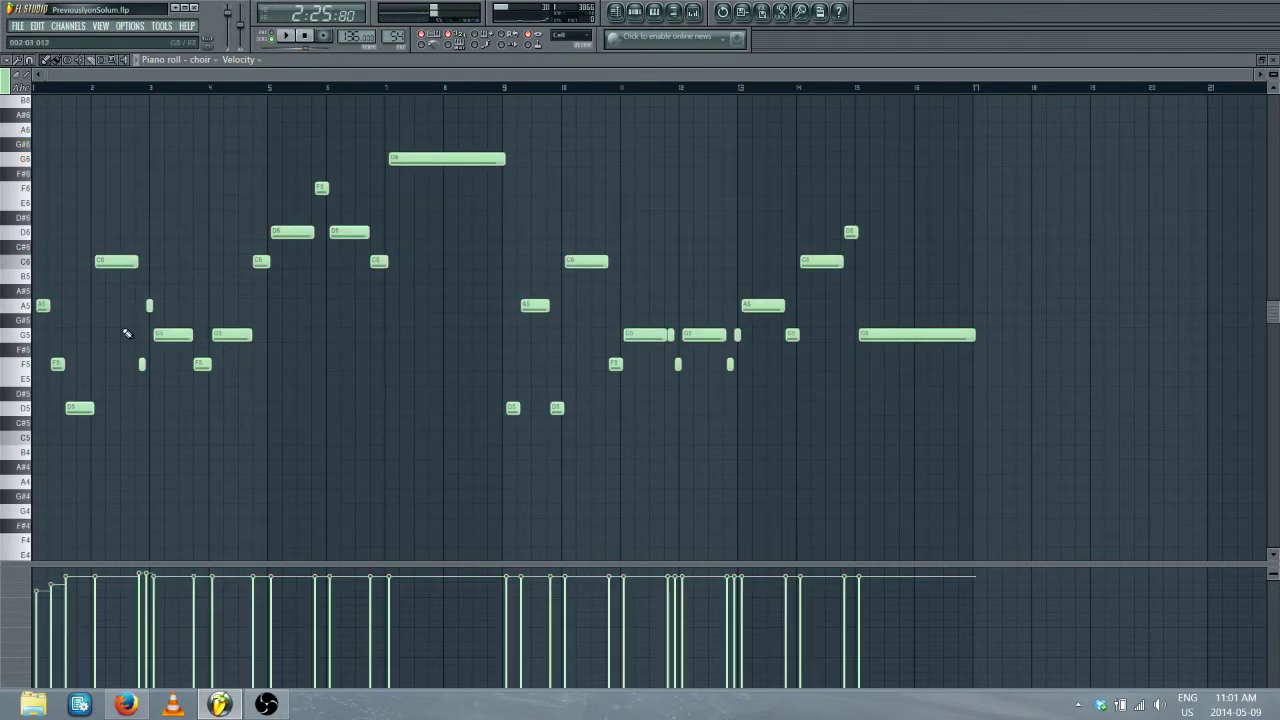
Layer a copy of all the choir notes in Pattern 54 one octave above the originals and listen to the section
{"action": "scroll", "coordinate": [127, 333], "scroll_direction": "up", "scroll_amount": 1}
{"action": "left_click", "coordinate": [43, 350]}
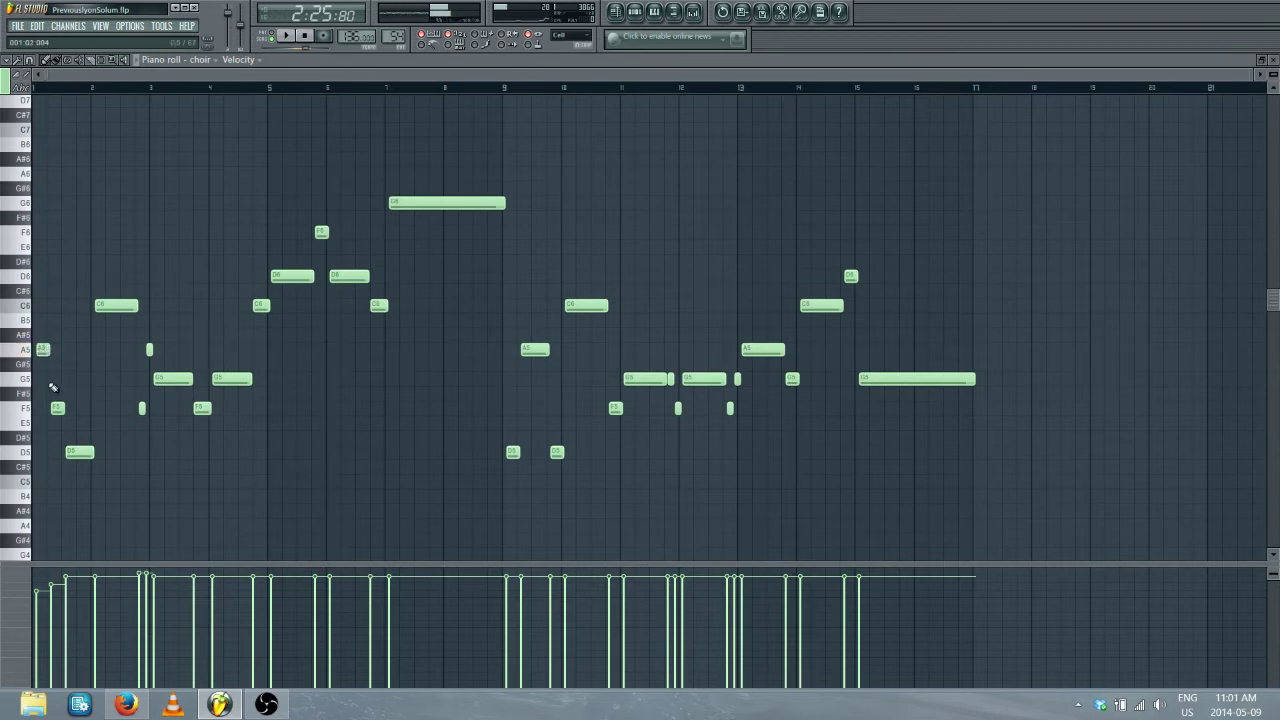
{"action": "left_click", "coordinate": [75, 452]}
{"action": "left_click_drag", "start_coordinate": [1076, 137], "coordinate": [34, 491]}
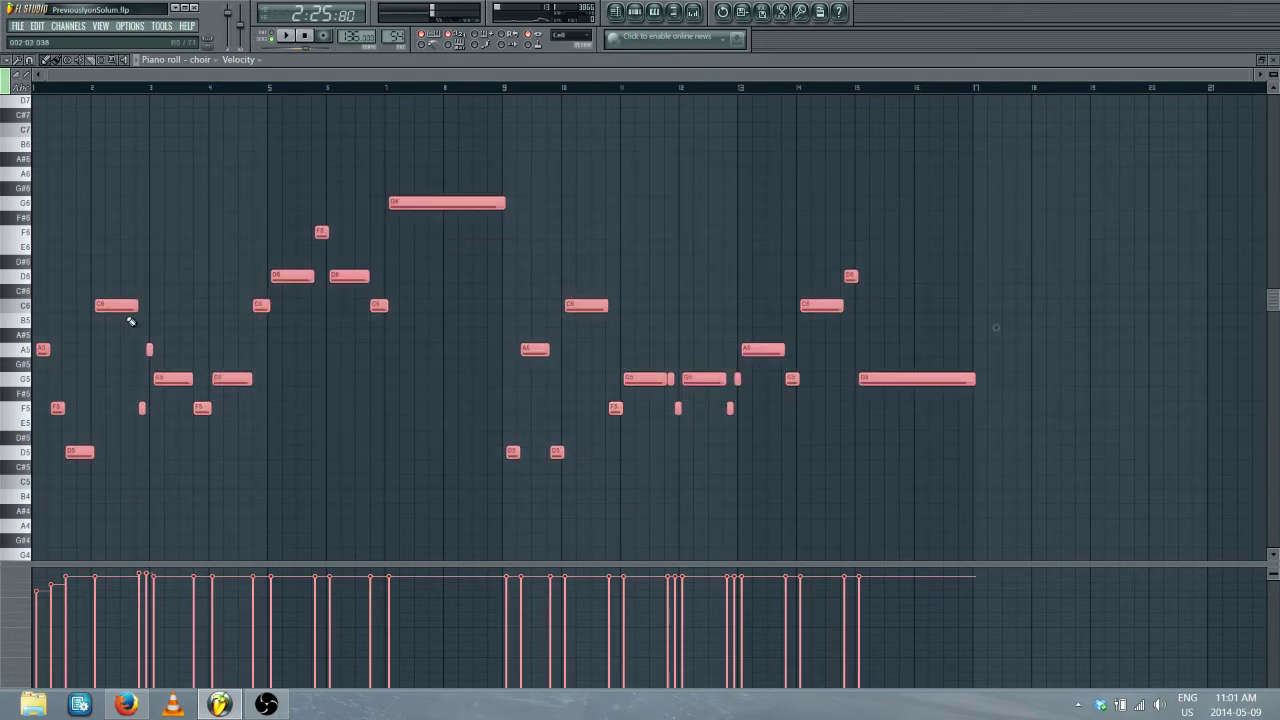
{"action": "key", "text": "ctrl+Up"}
{"action": "key", "text": "space"}
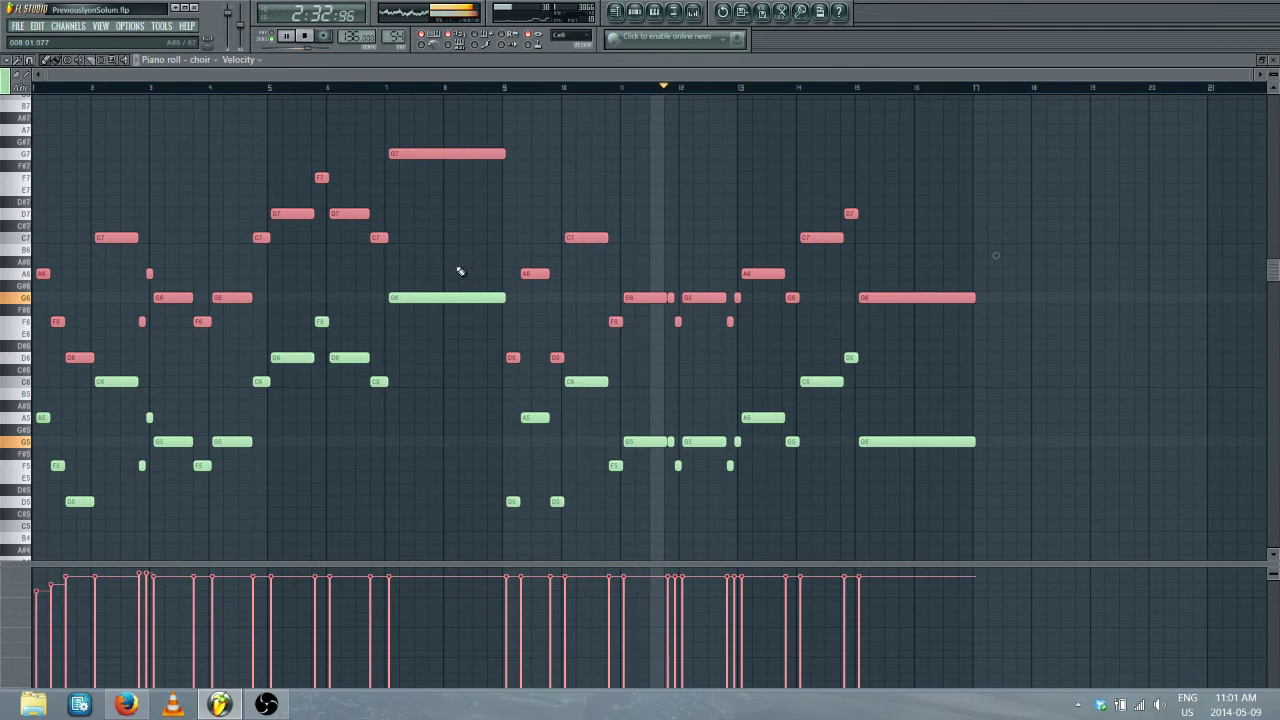
{"action": "key", "text": "F7"}
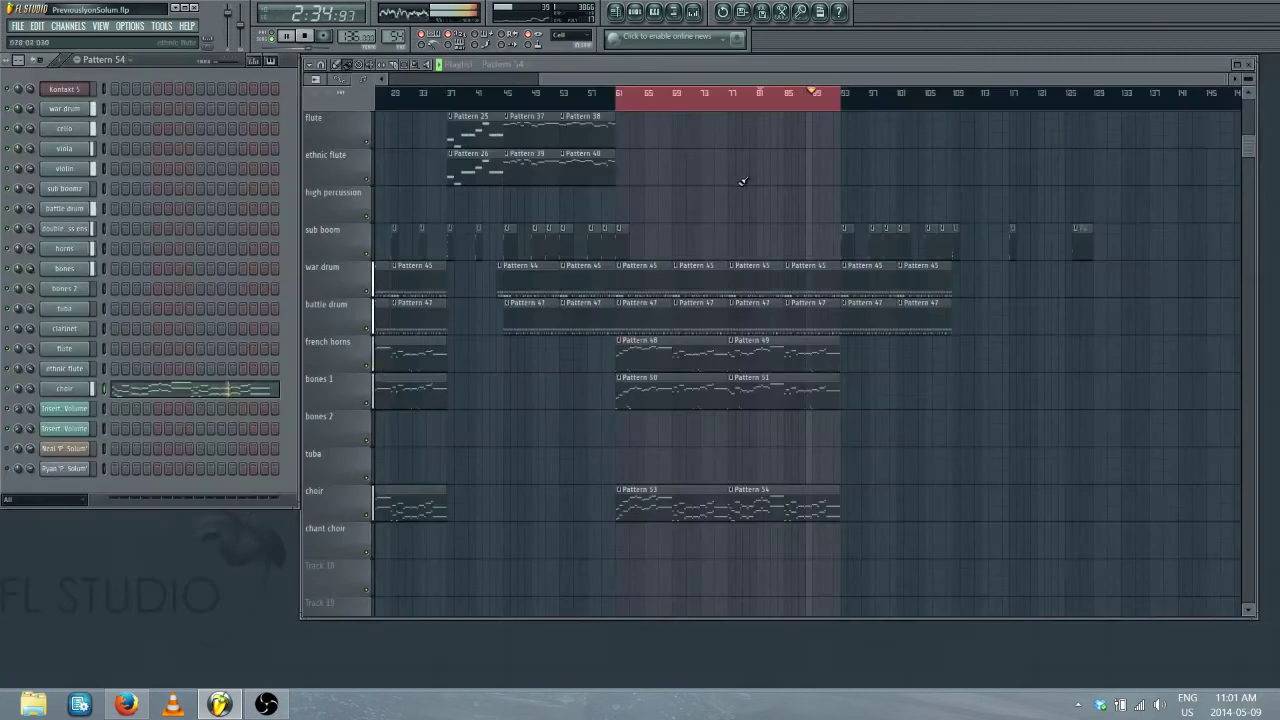
{"action": "key", "text": "space"}
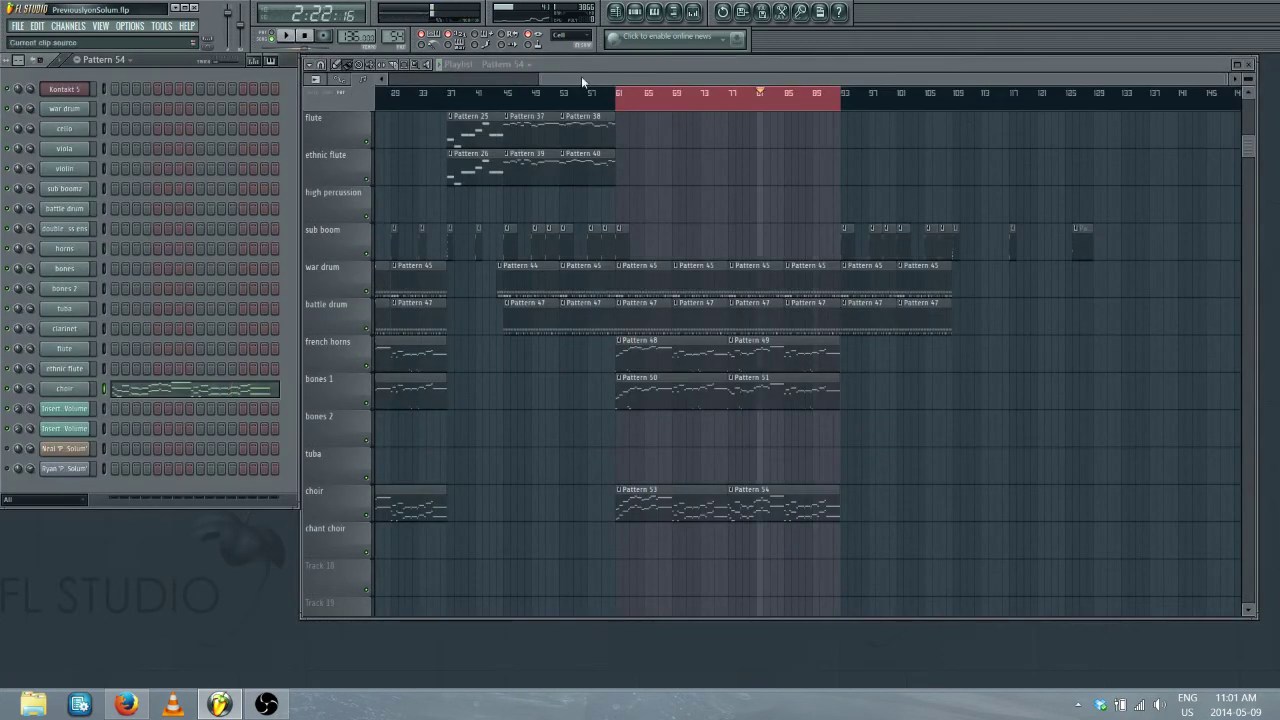
Clear the bar 61 to 93 time selection in the playlist and look over the string and wind tracks
{"action": "left_click", "coordinate": [619, 95]}
{"action": "right_click", "coordinate": [627, 96]}
{"action": "scroll", "coordinate": [637, 97], "scroll_direction": "down", "scroll_amount": 2}
{"action": "scroll", "coordinate": [688, 242], "scroll_direction": "up", "scroll_amount": 4}
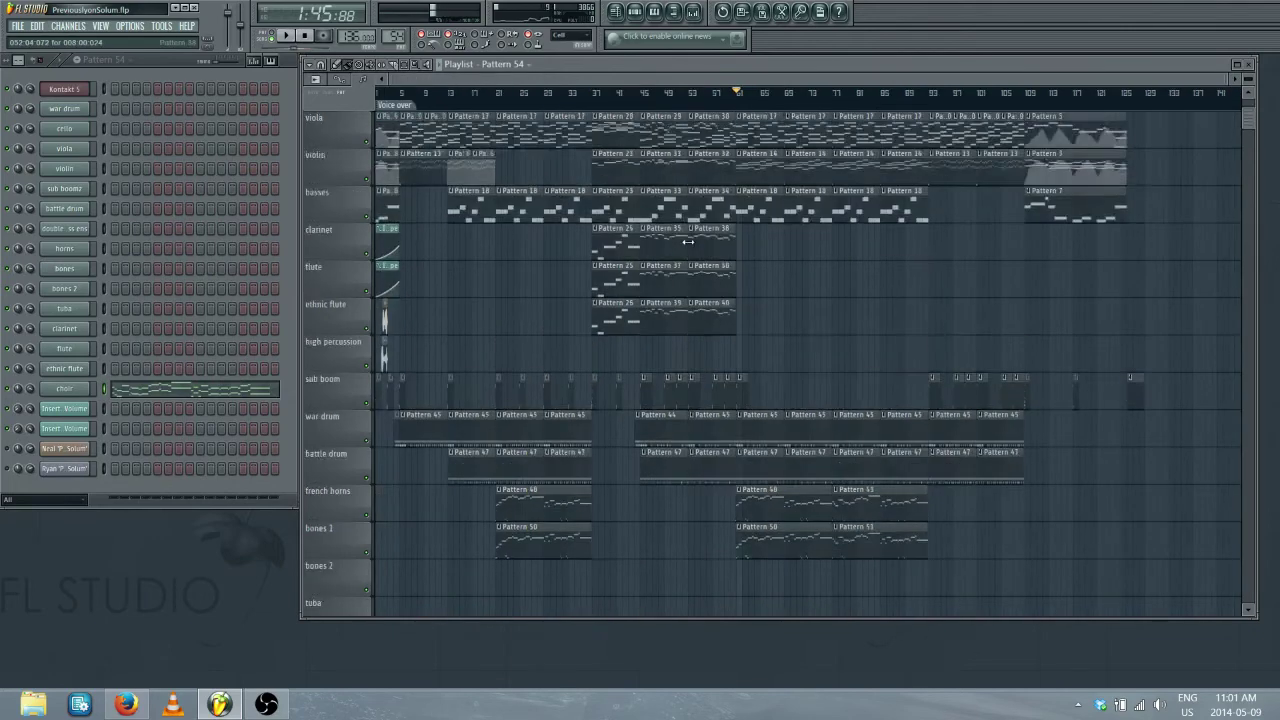
{"action": "scroll", "coordinate": [688, 242], "scroll_direction": "up", "scroll_amount": 1}
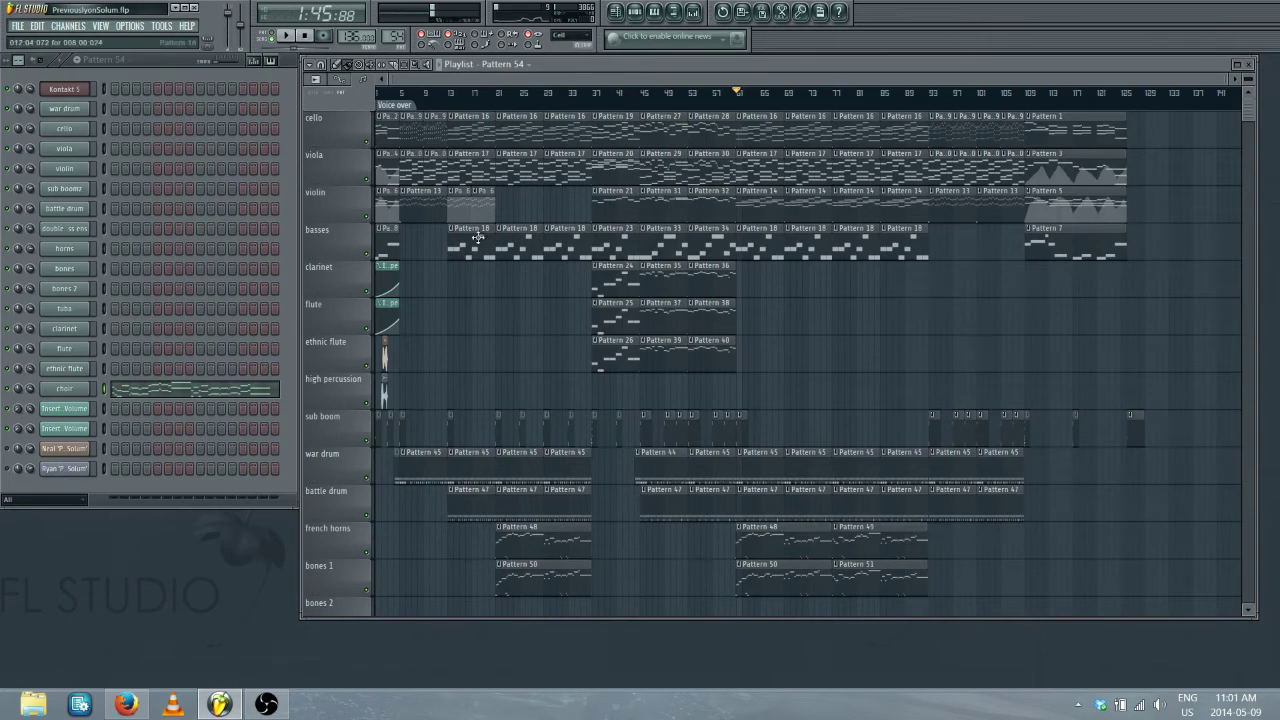
Switch to Pattern 19 and play its cello part on its own
{"action": "left_click_drag", "start_coordinate": [395, 35], "coordinate": [395, 62]}
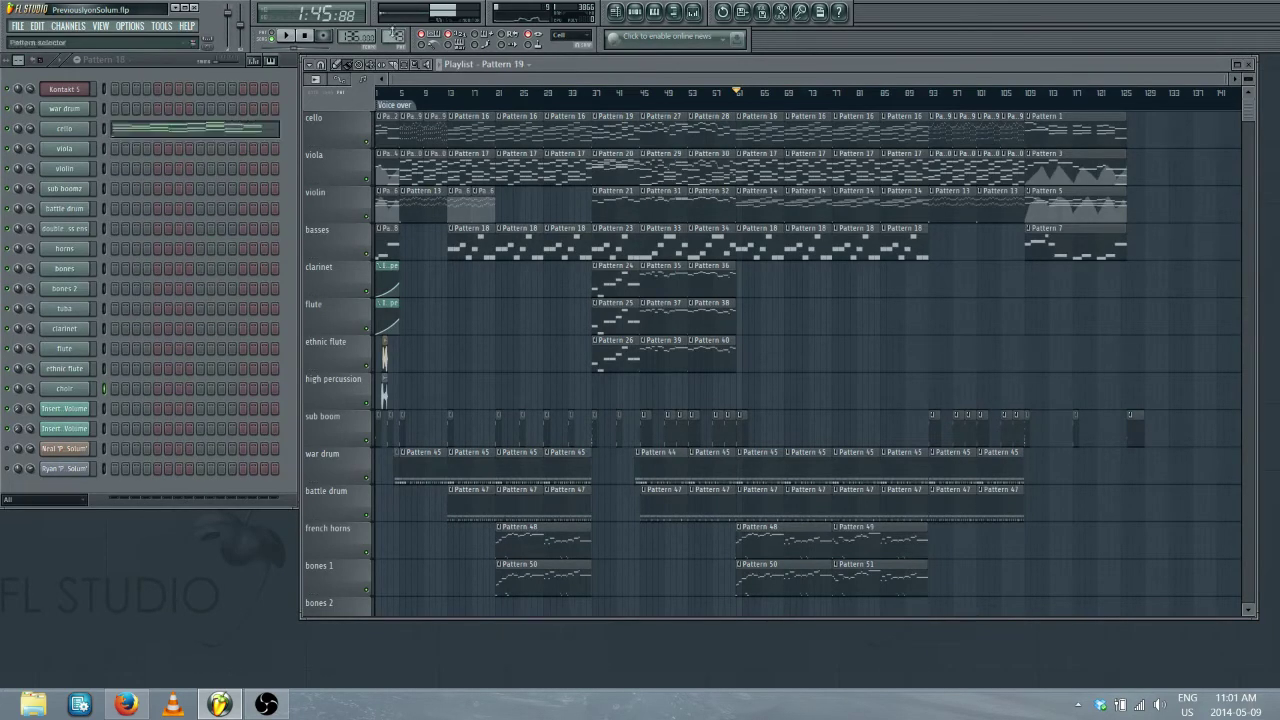
{"action": "left_click", "coordinate": [287, 36]}
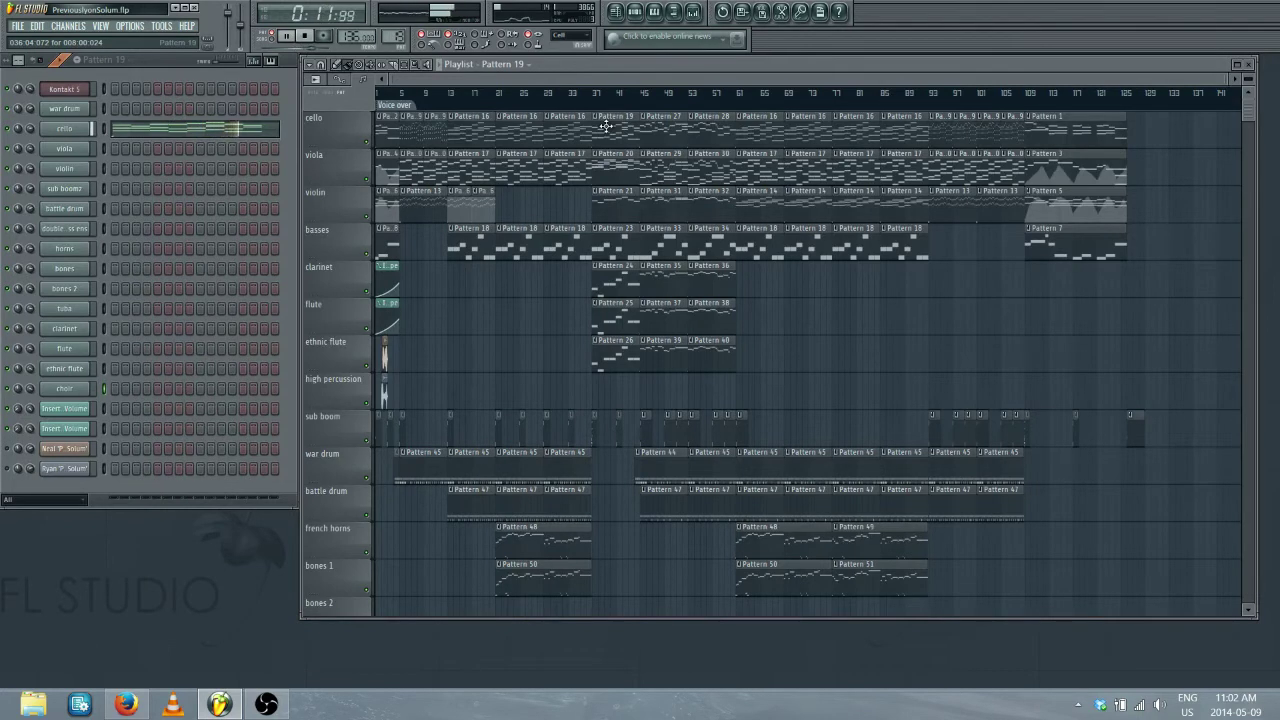
{"action": "left_click", "coordinate": [289, 36]}
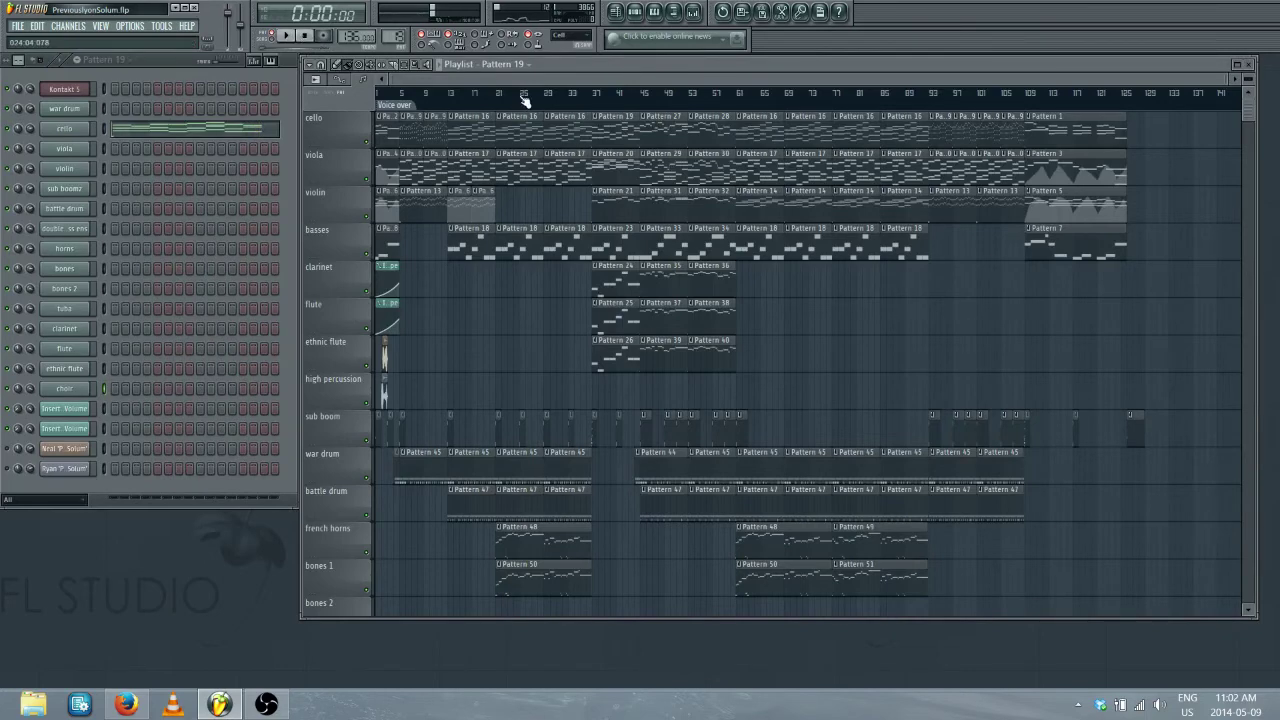
{"action": "scroll", "coordinate": [523, 92], "scroll_direction": "up", "scroll_amount": 1}
{"action": "left_click_drag", "start_coordinate": [523, 81], "coordinate": [484, 81]}
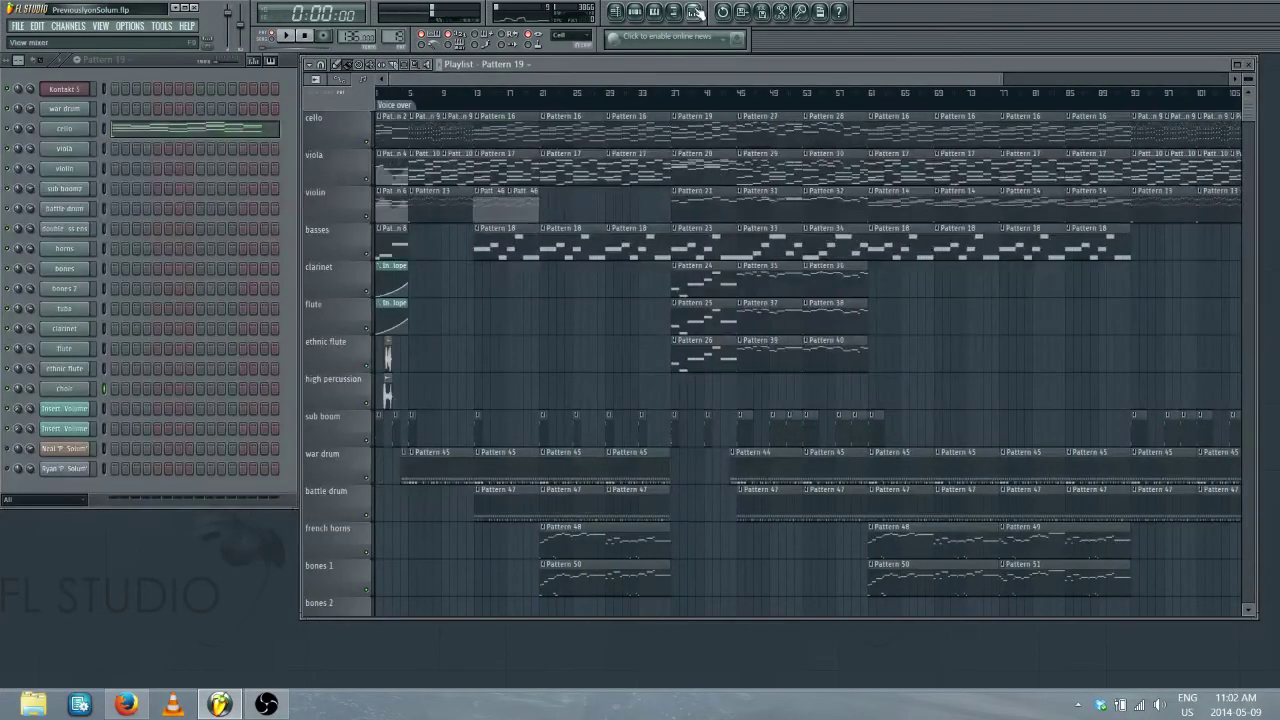
{"action": "left_click_drag", "start_coordinate": [32, 132], "coordinate": [32, 127]}
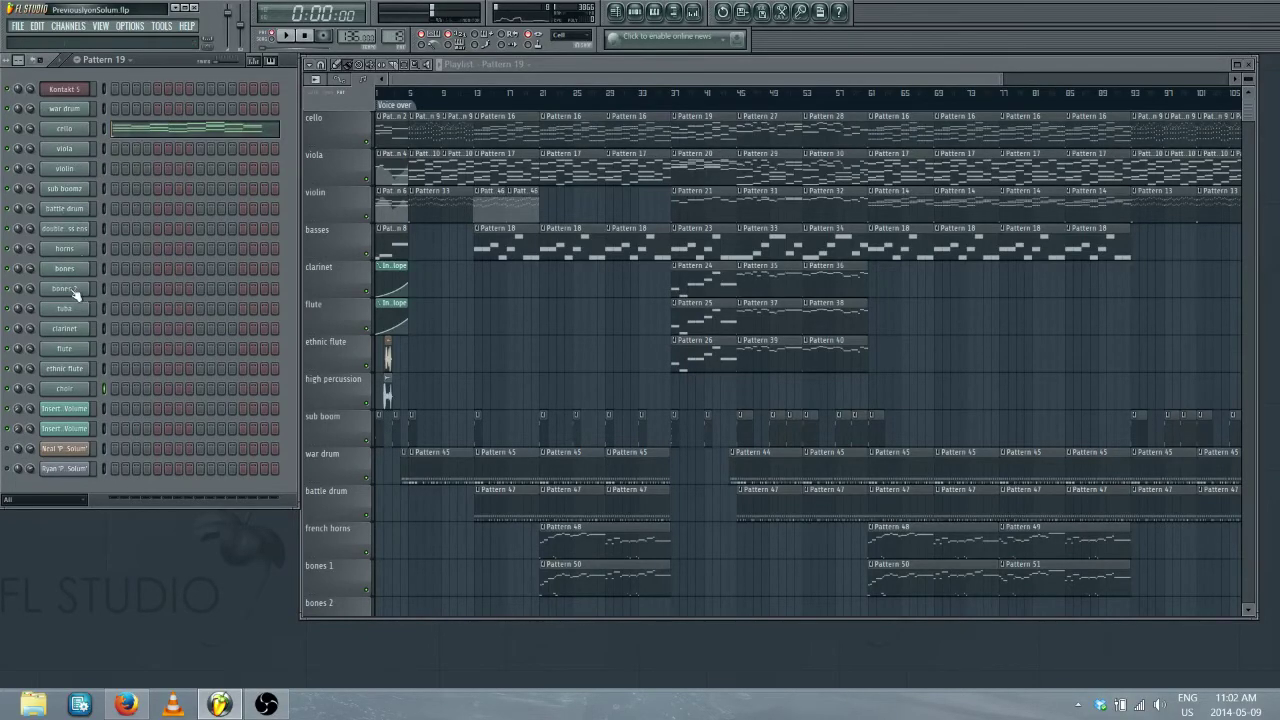
{"action": "left_click", "coordinate": [30, 108]}
{"action": "left_click", "coordinate": [286, 35]}
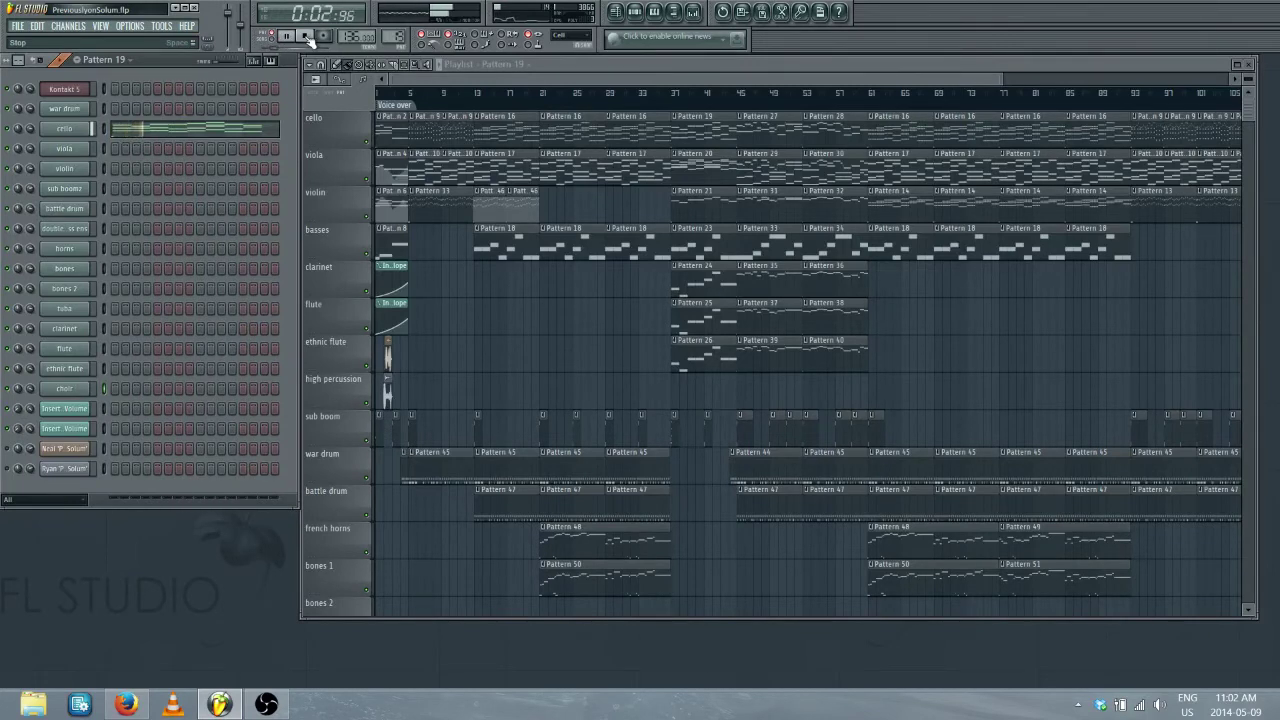
Delete the cello's A3 and D3 notes in bar 2 of Pattern 19, and lengthen bar 1's A3 and D3 through bar 2
{"action": "right_click", "coordinate": [62, 128]}
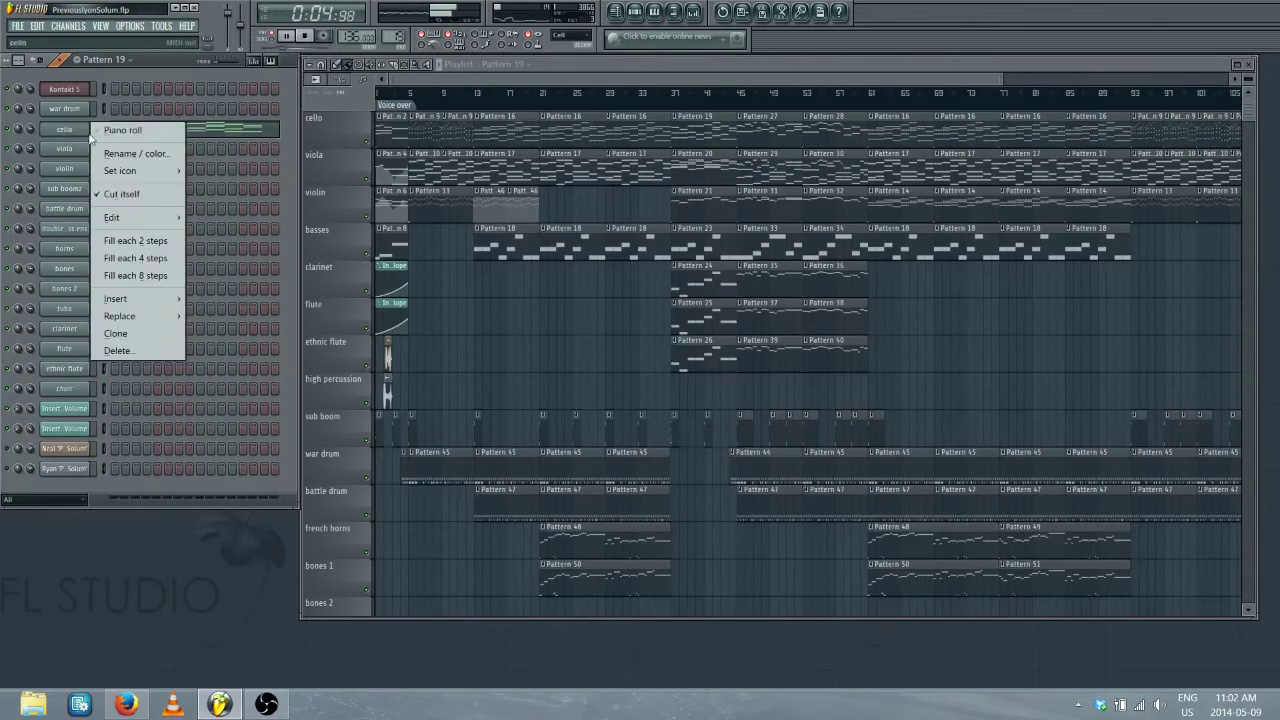
{"action": "left_click", "coordinate": [164, 126]}
{"action": "scroll", "coordinate": [371, 92], "scroll_direction": "down", "scroll_amount": 2}
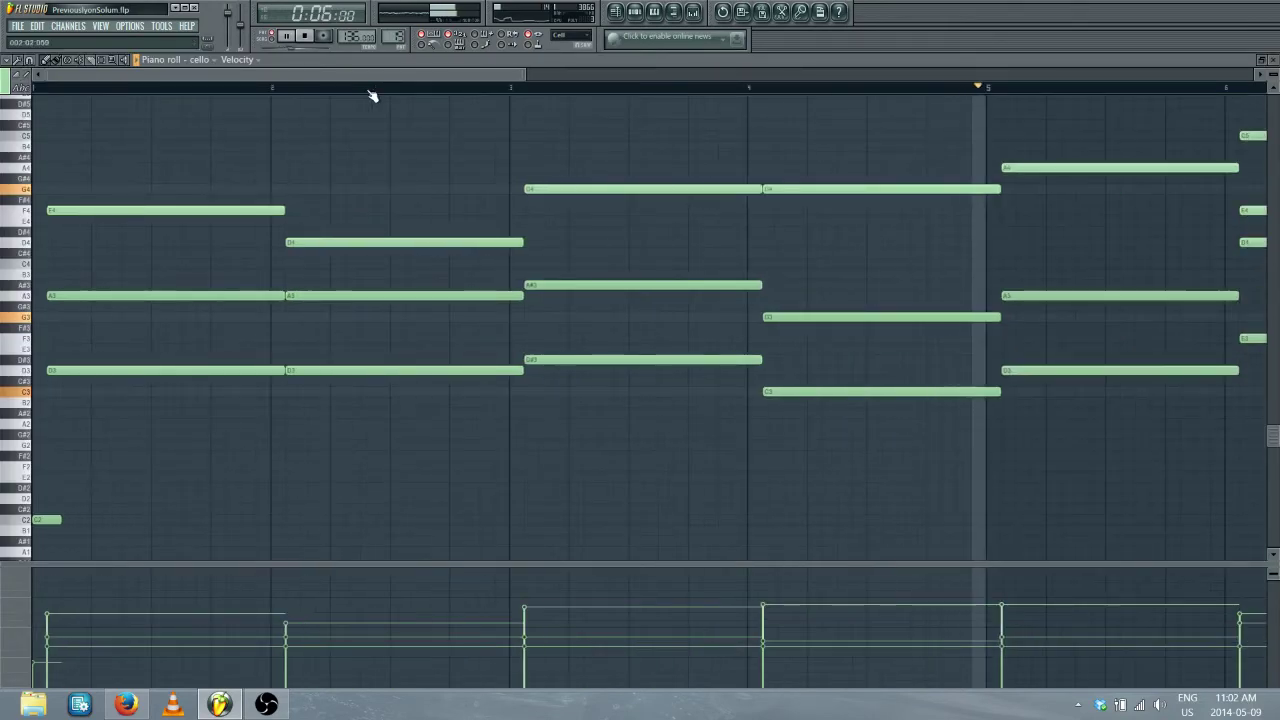
{"action": "key", "text": "space"}
{"action": "right_click", "coordinate": [283, 295]}
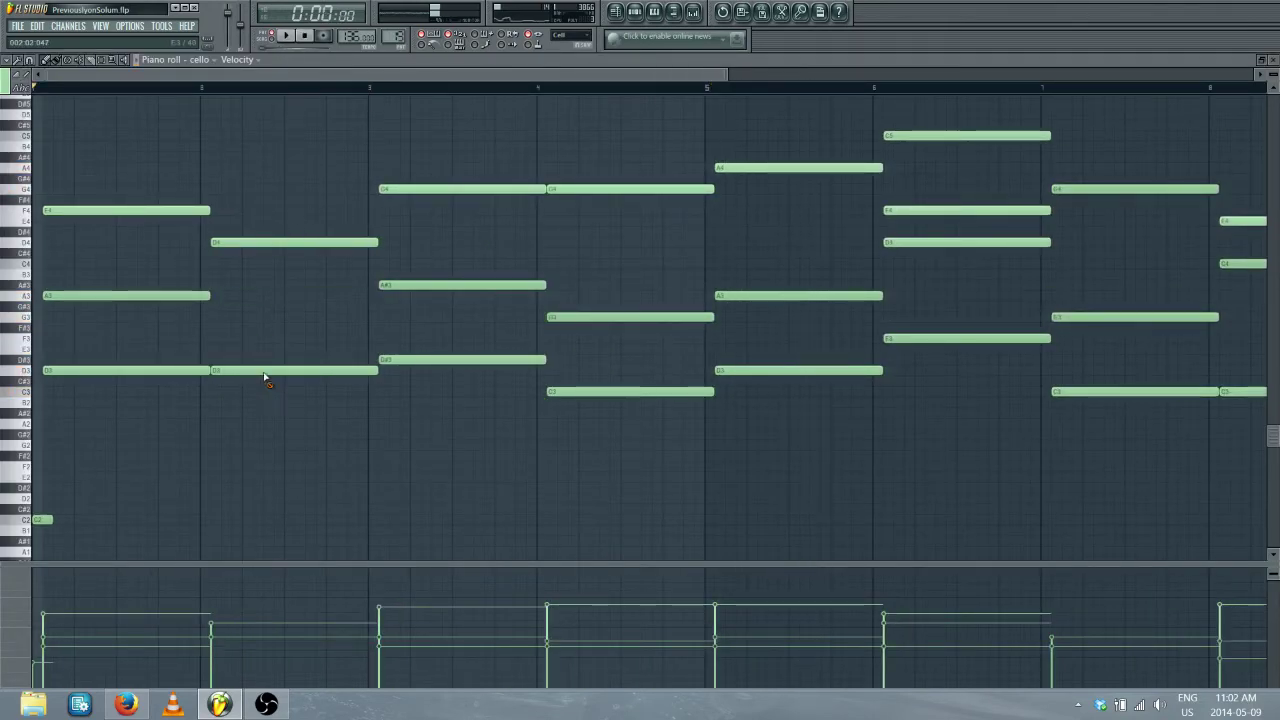
{"action": "right_click", "coordinate": [266, 371]}
{"action": "left_click_drag", "start_coordinate": [40, 286], "coordinate": [183, 420]}
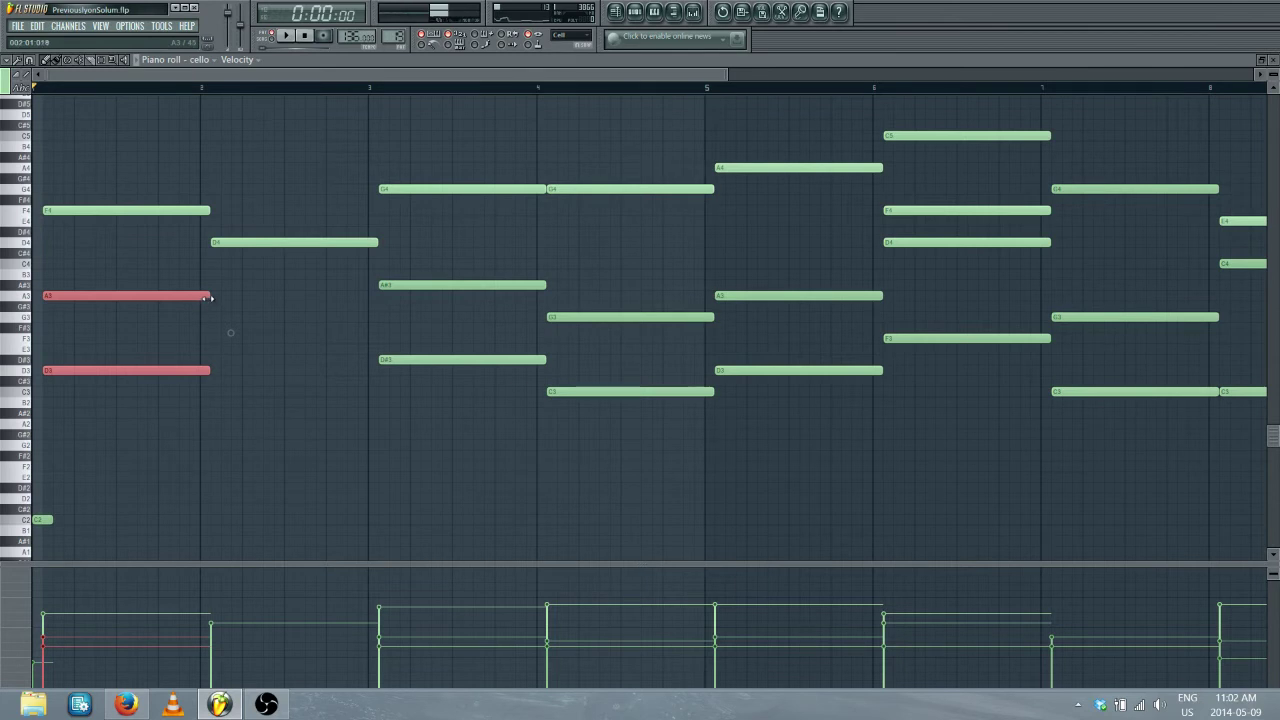
{"action": "left_click_drag", "start_coordinate": [210, 295], "coordinate": [380, 299]}
{"action": "left_click", "coordinate": [285, 37]}
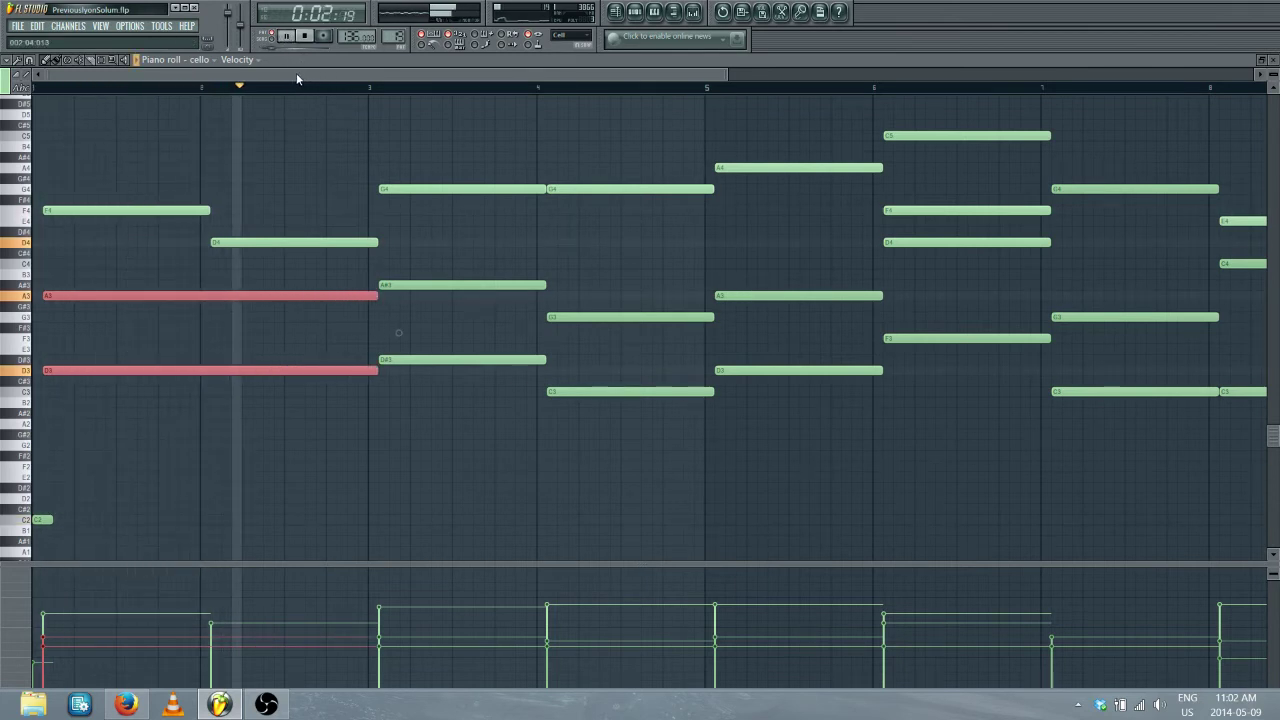
{"action": "left_click_drag", "start_coordinate": [296, 73], "coordinate": [392, 75]}
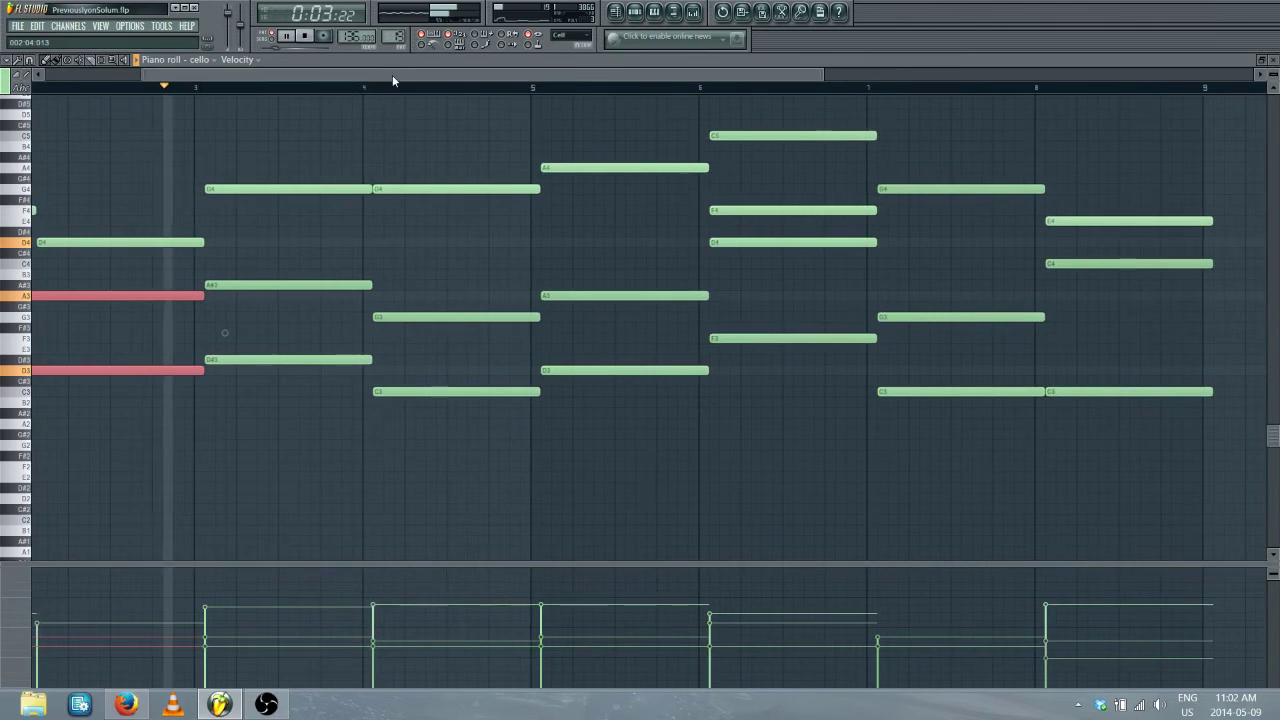
{"action": "left_click", "coordinate": [305, 36]}
Re-enter the cello's G4 note in bar 4 and match its velocity to the G4 note before it
{"action": "right_click", "coordinate": [376, 189]}
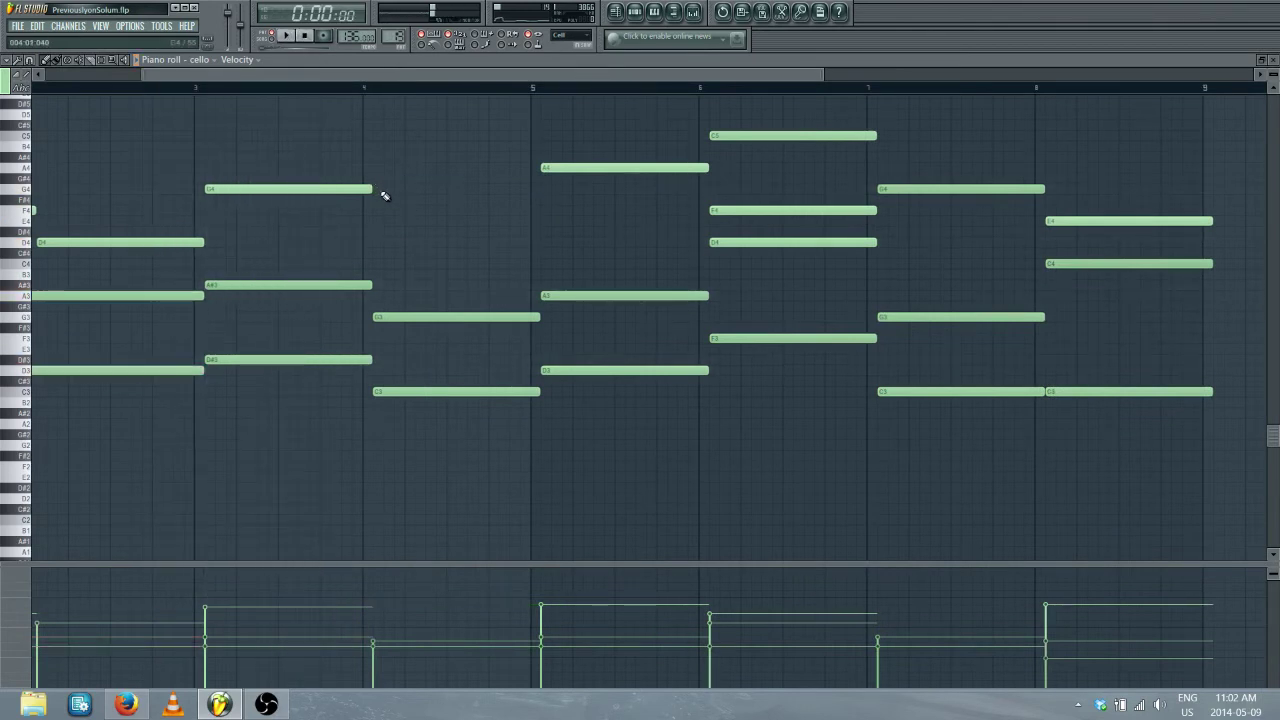
{"action": "left_click", "coordinate": [384, 192]}
{"action": "right_click", "coordinate": [392, 192]}
{"action": "left_click", "coordinate": [377, 189]}
{"action": "left_click_drag", "start_coordinate": [404, 165], "coordinate": [411, 202]}
{"action": "left_click", "coordinate": [374, 620]}
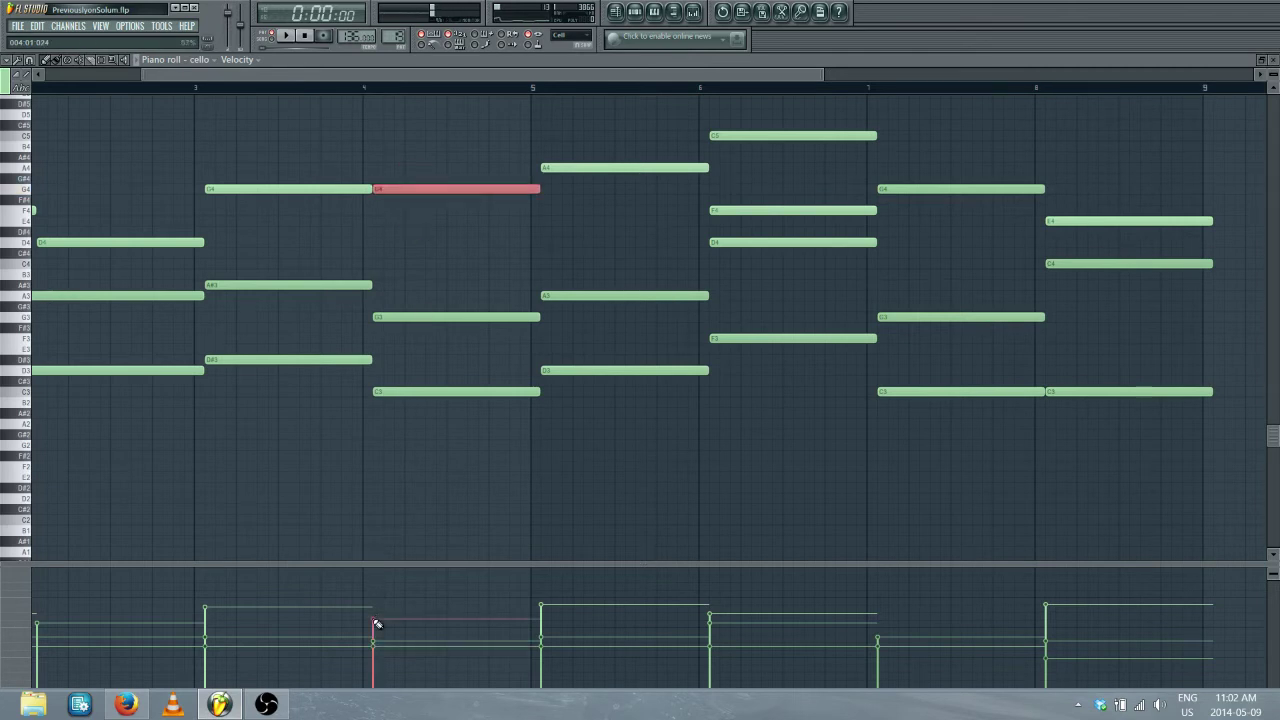
{"action": "key", "text": "space"}
{"action": "left_click", "coordinate": [383, 608]}
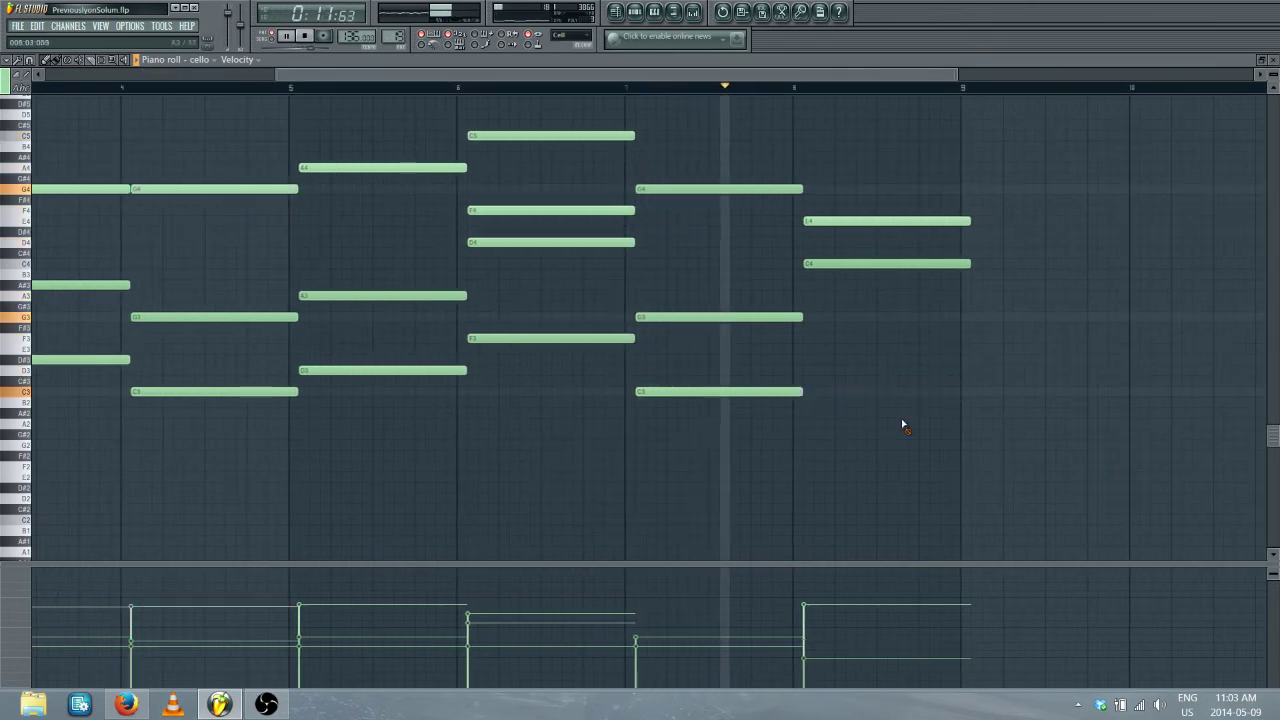
Extend the cello's C3 note in bar 7 through bar 8 and close the piano roll
{"action": "left_click_drag", "start_coordinate": [803, 391], "coordinate": [960, 391]}
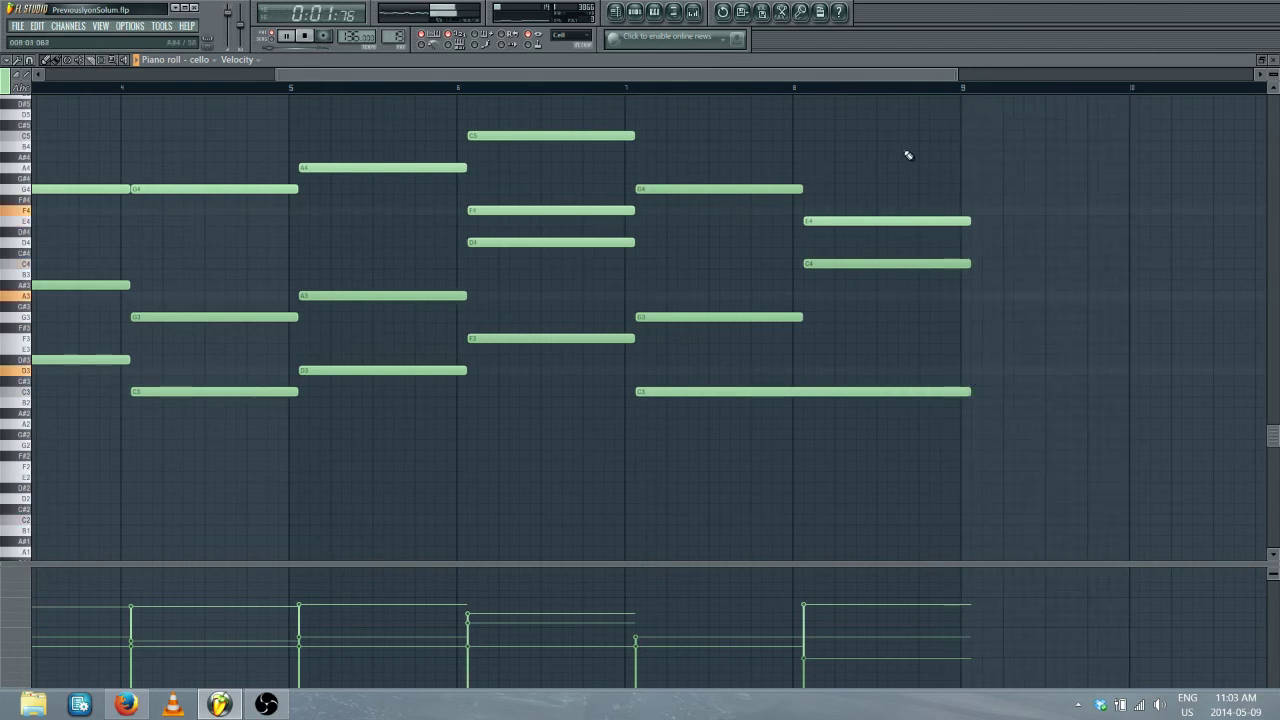
{"action": "left_click", "coordinate": [17, 27]}
{"action": "left_click", "coordinate": [35, 99]}
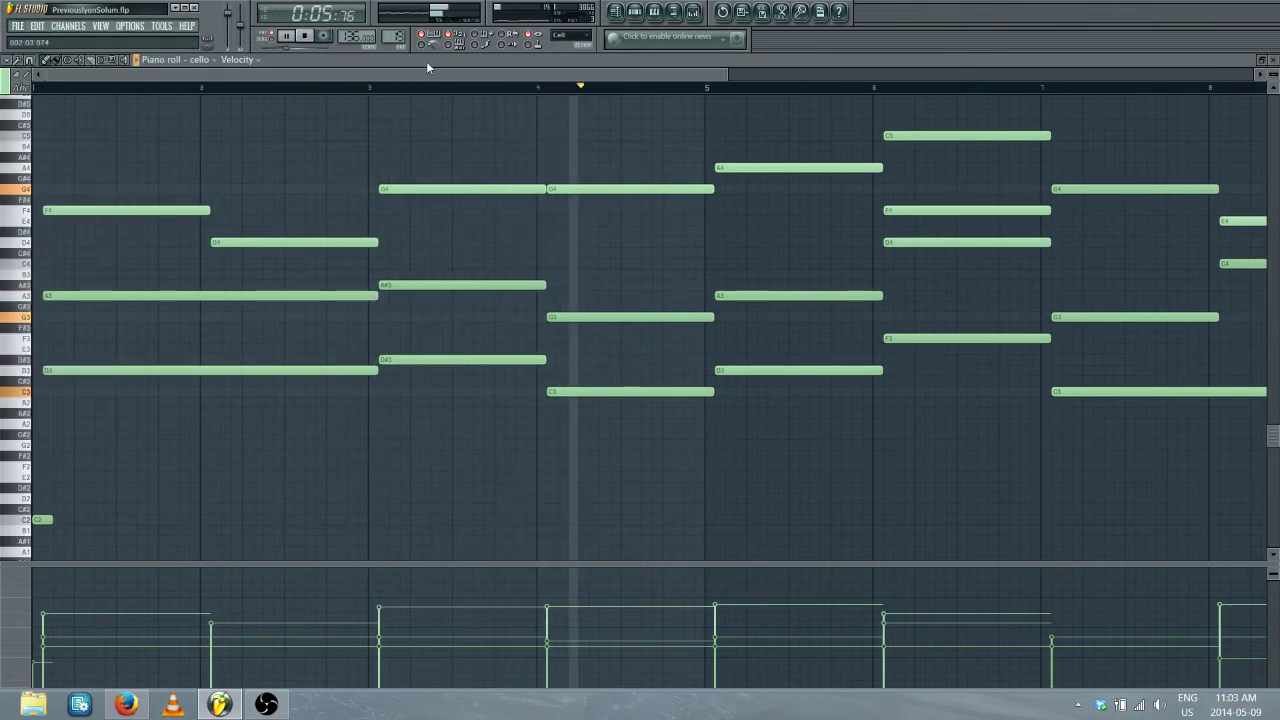
{"action": "left_click", "coordinate": [1273, 61]}
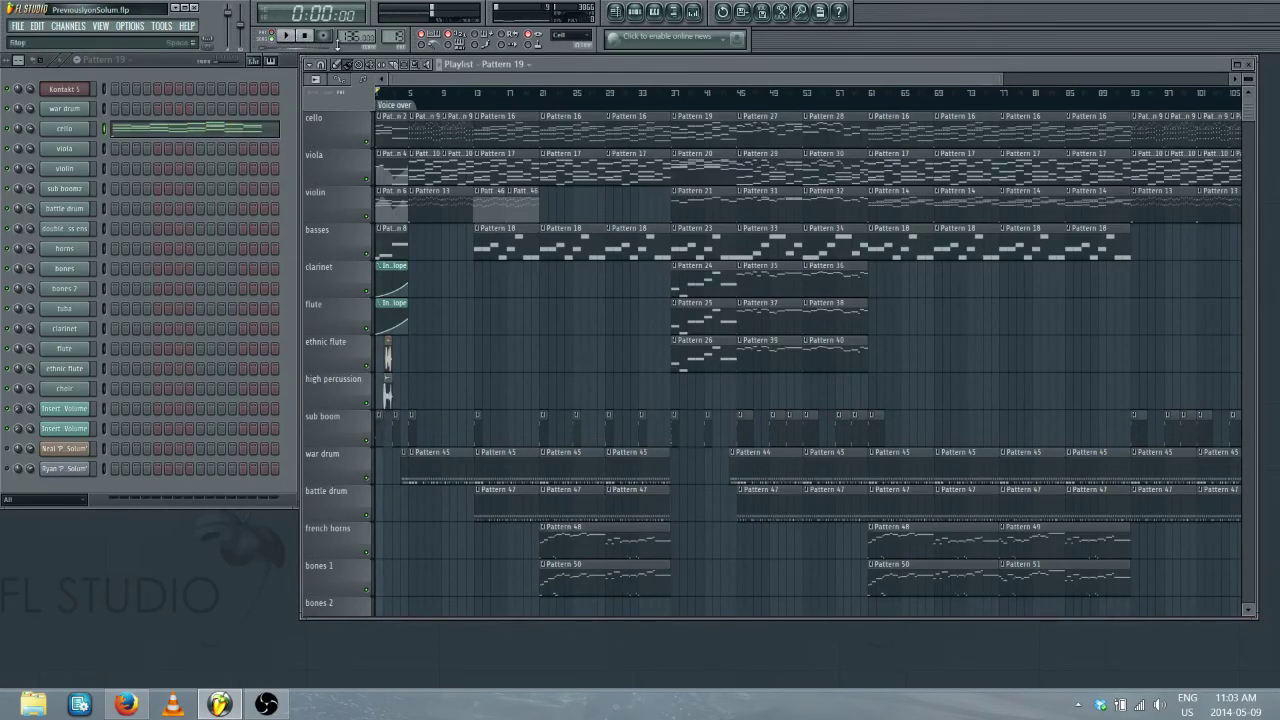
Place a Pattern 17 clip on the violin track at bar 21 and make it unique
{"action": "scroll", "coordinate": [566, 105], "scroll_direction": "up", "scroll_amount": 3}
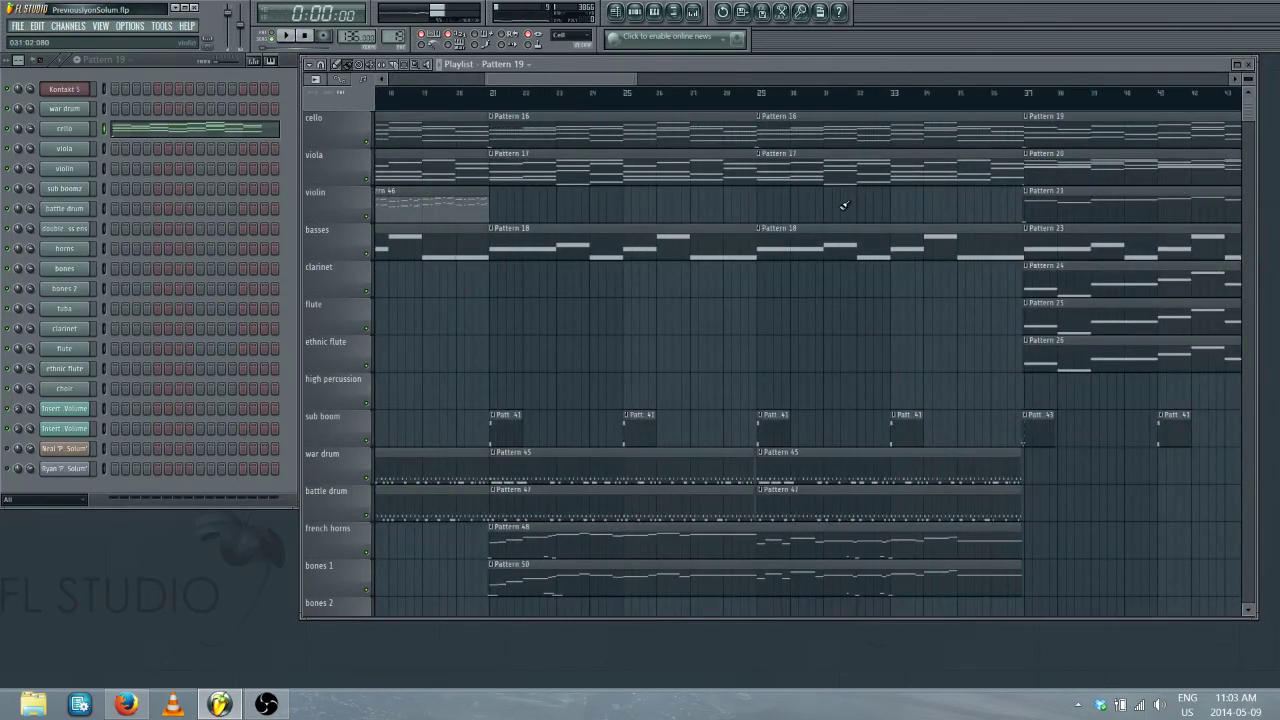
{"action": "left_click", "coordinate": [515, 158]}
{"action": "left_click", "coordinate": [522, 200]}
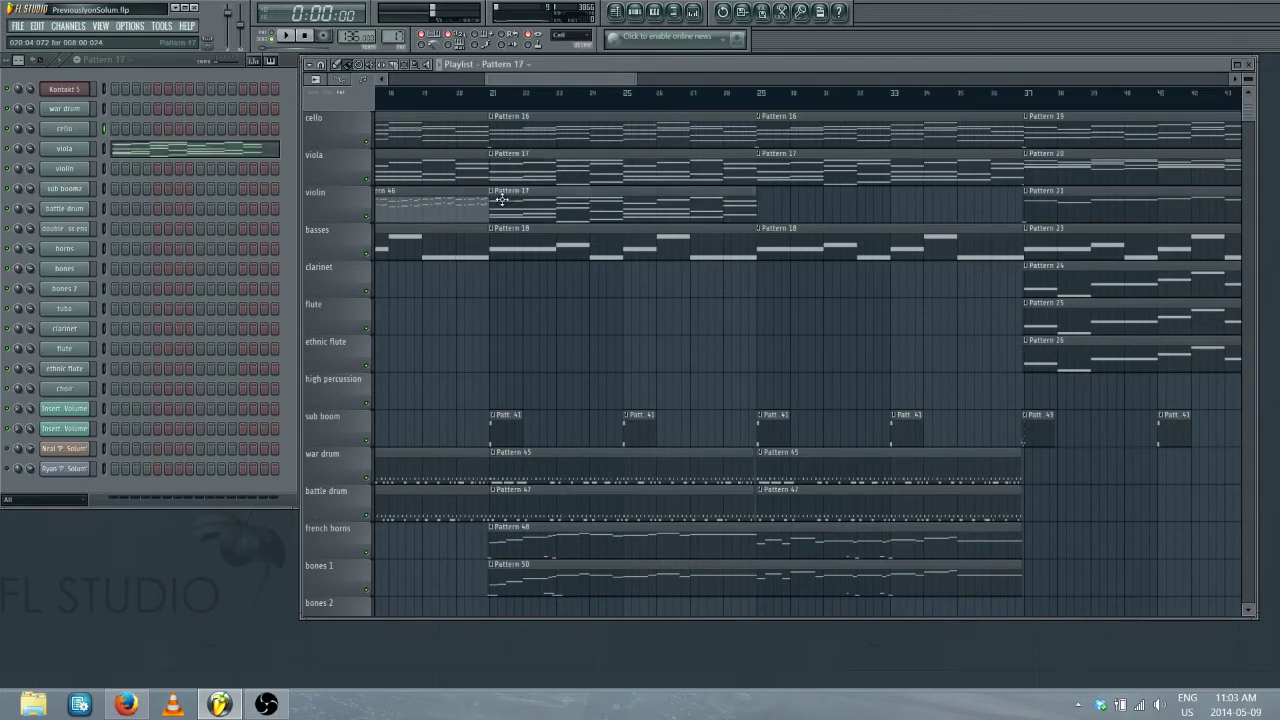
{"action": "left_click", "coordinate": [492, 192]}
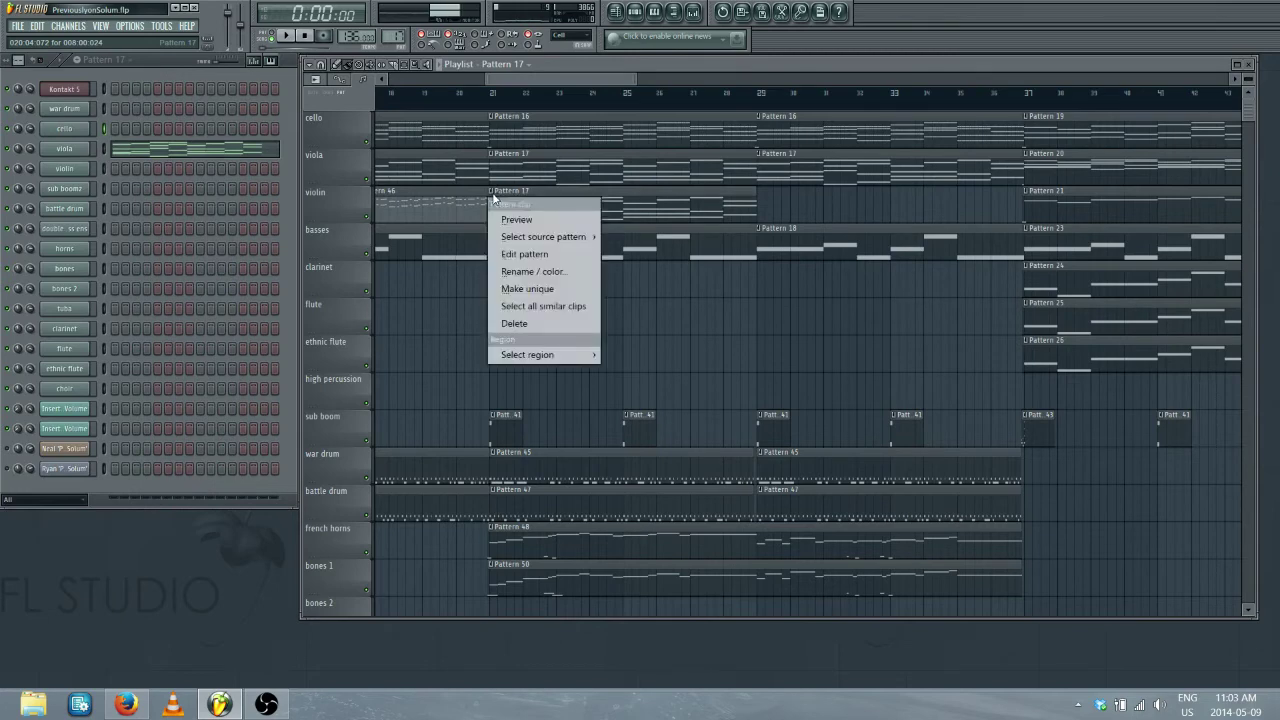
{"action": "left_click", "coordinate": [540, 289]}
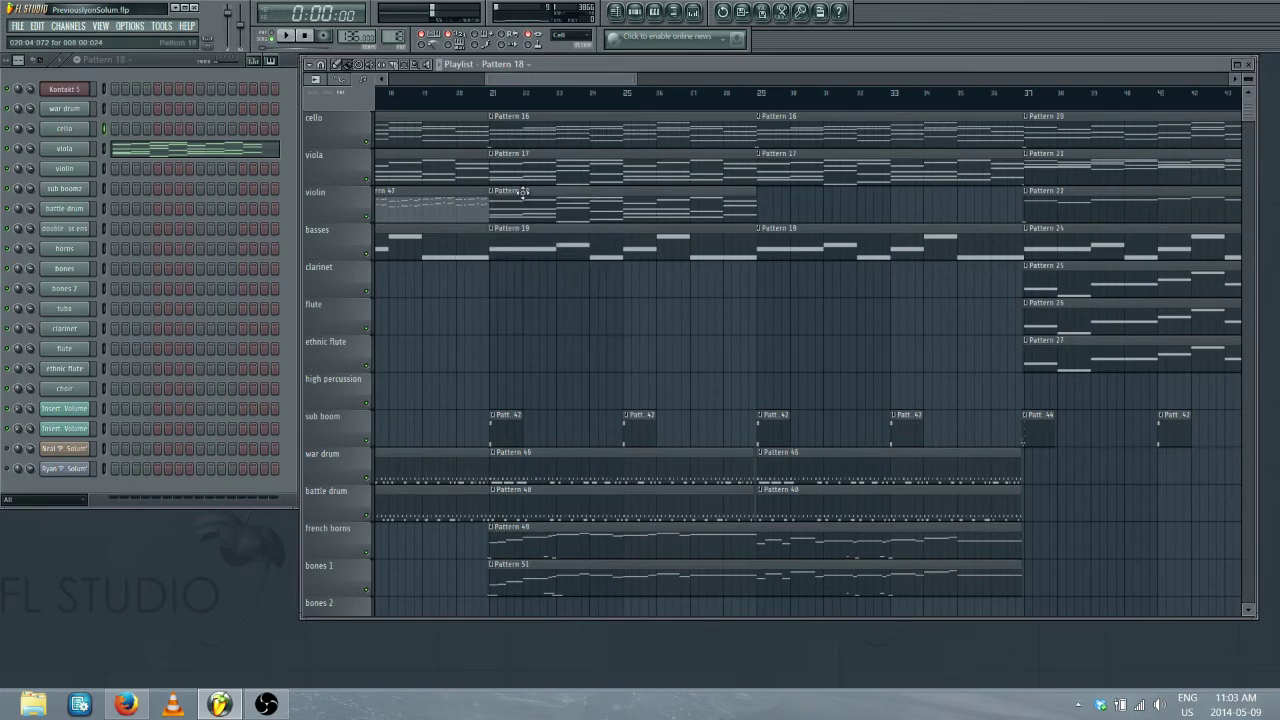
Move the notes of the new violin-track pattern from the viola channel to the violin channel
{"action": "double_click", "coordinate": [516, 198]}
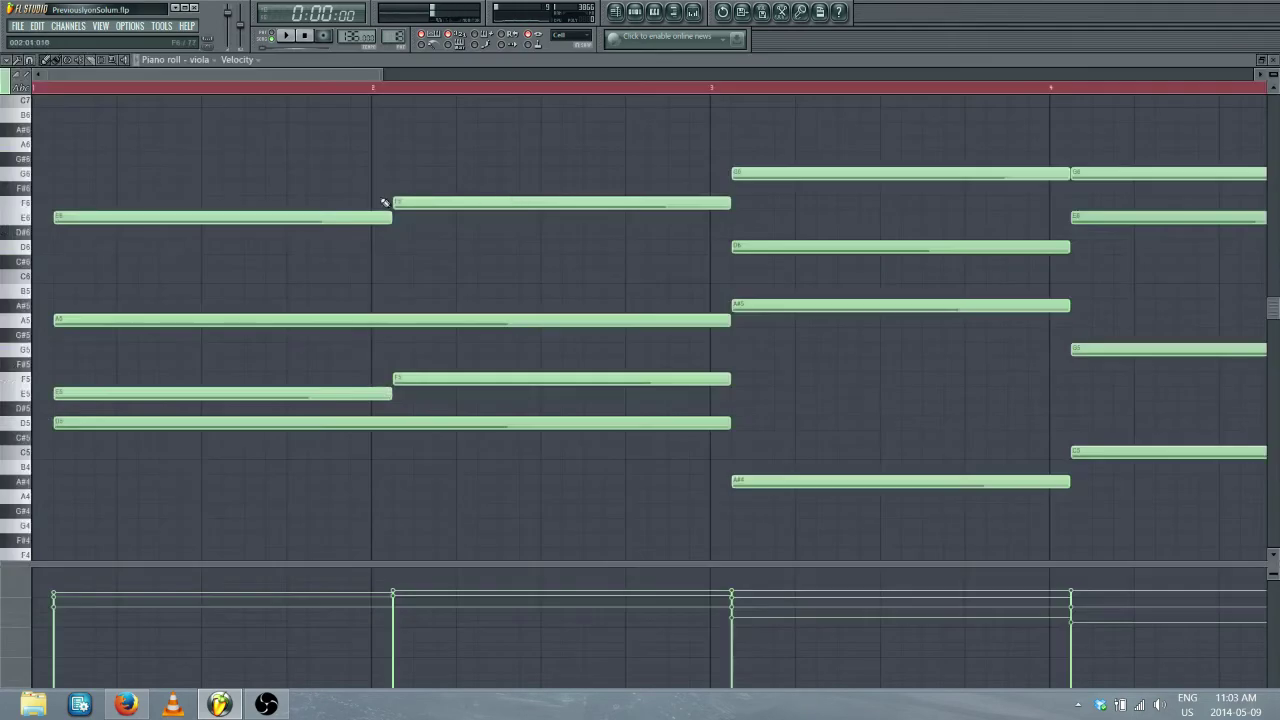
{"action": "left_click", "coordinate": [1273, 60]}
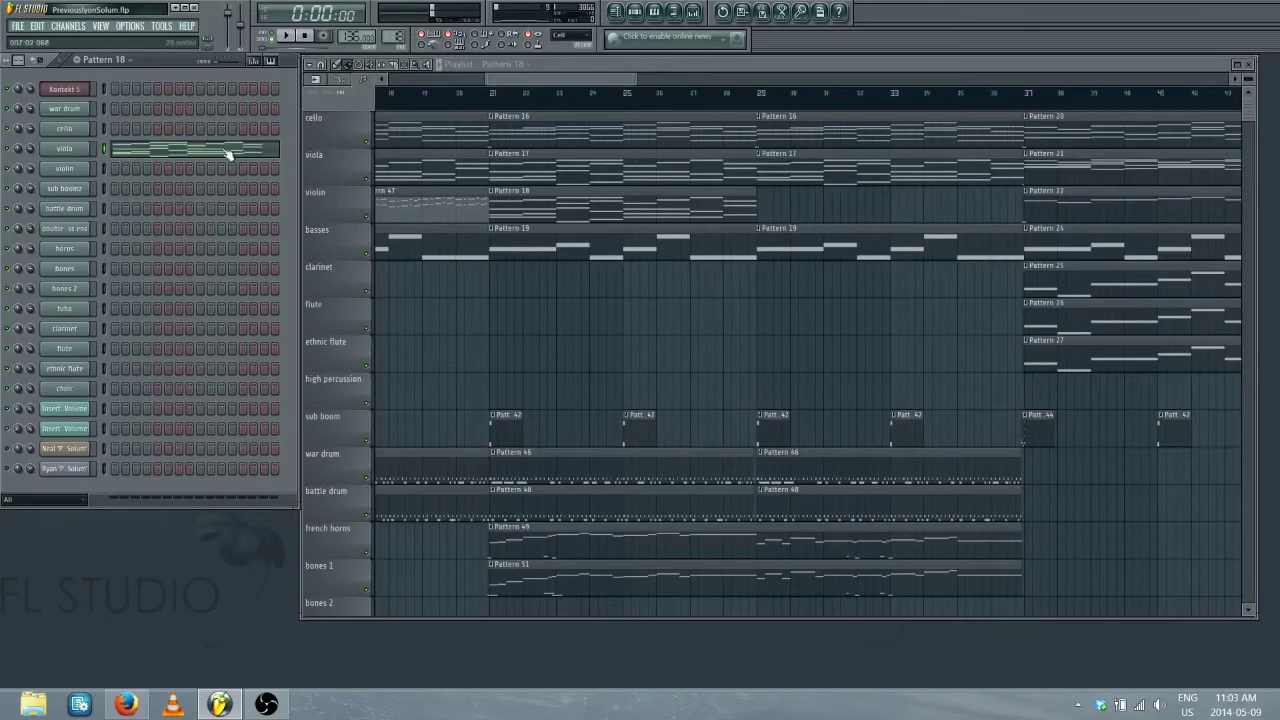
{"action": "right_click", "coordinate": [88, 160]}
{"action": "left_click", "coordinate": [86, 170]}
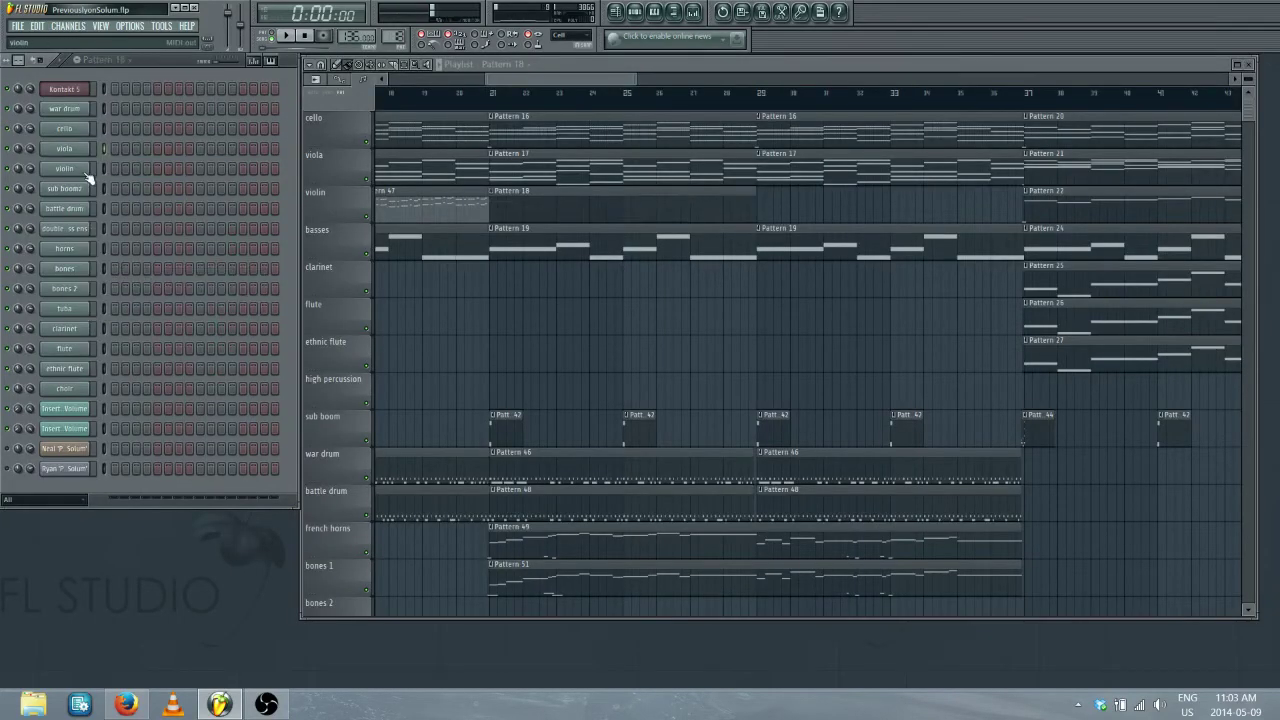
{"action": "right_click", "coordinate": [86, 170]}
{"action": "mouse_move", "coordinate": [134, 262]}
{"action": "left_click", "coordinate": [210, 291]}
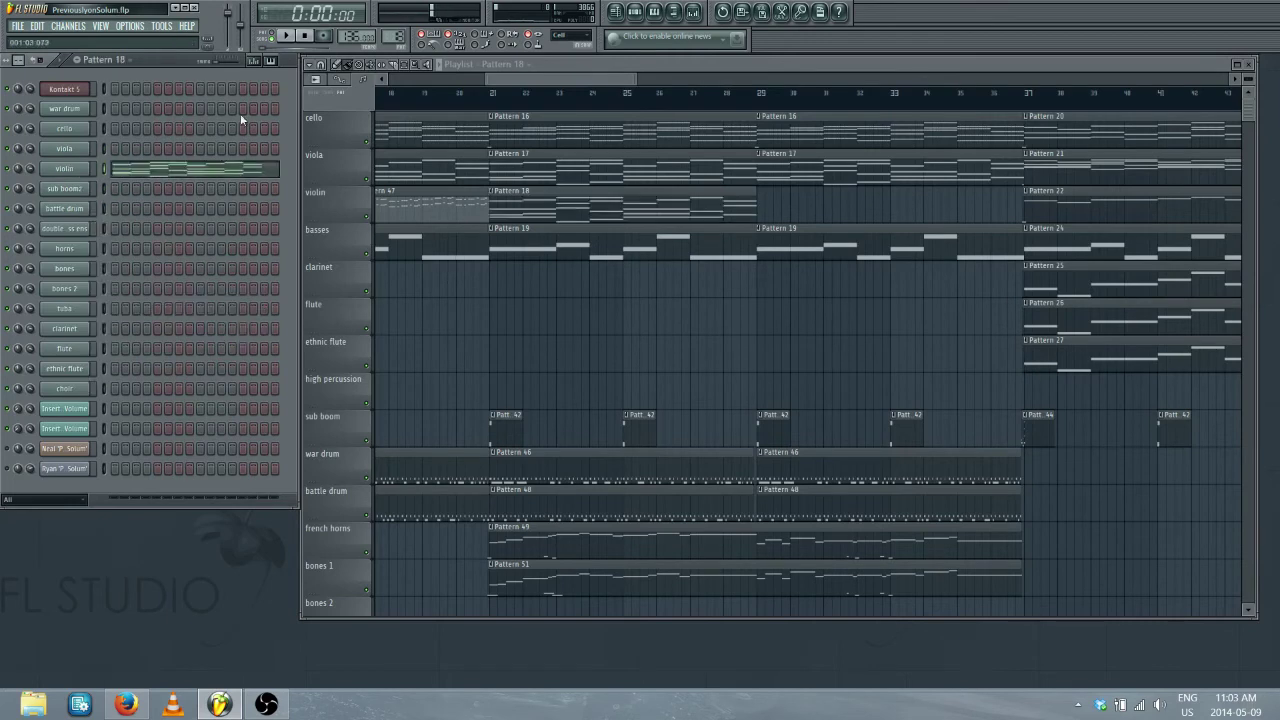
Play the new violin pattern on its own and open the violin's piano roll
{"action": "left_click", "coordinate": [480, 103]}
{"action": "left_click", "coordinate": [276, 34]}
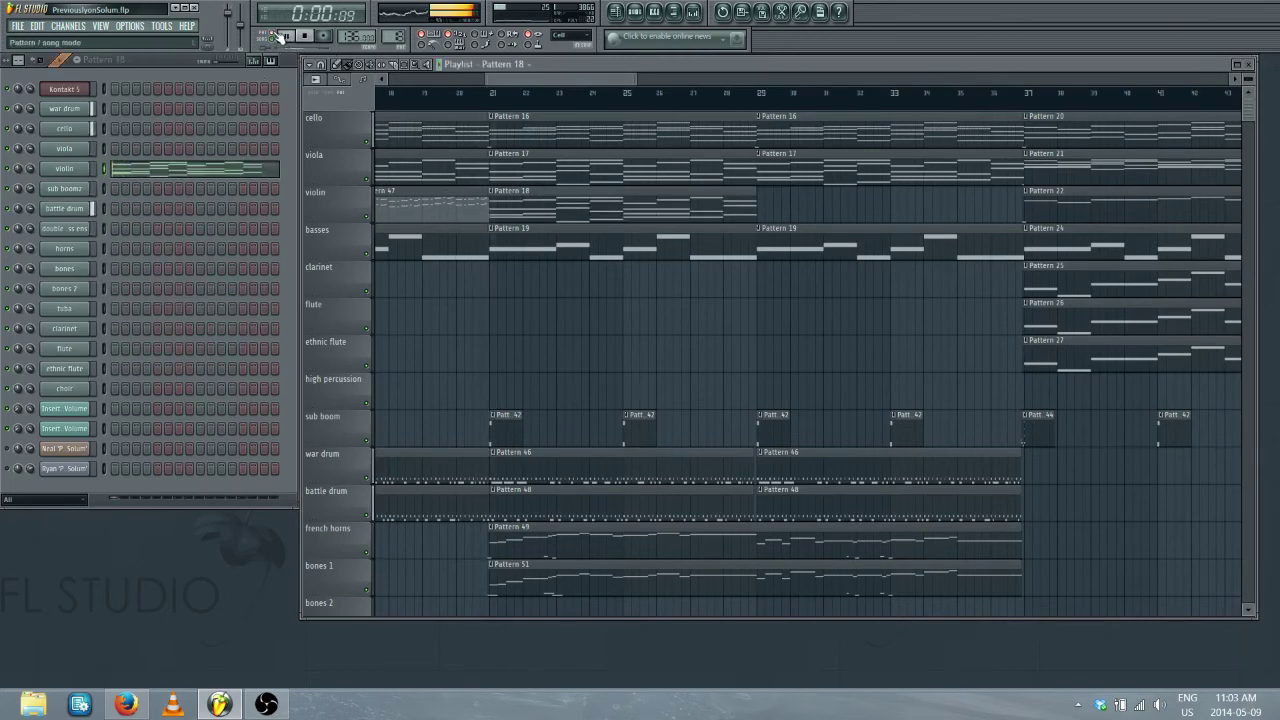
{"action": "right_click", "coordinate": [55, 173]}
{"action": "left_click", "coordinate": [120, 170]}
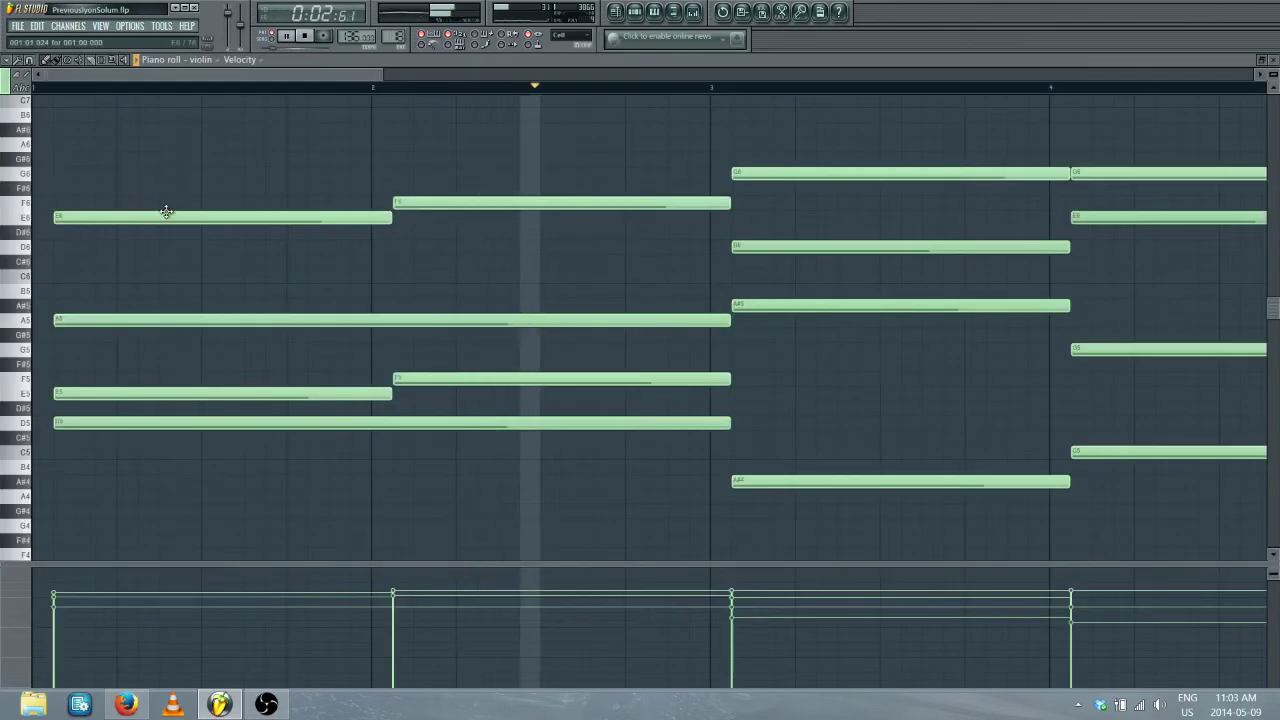
Try transposing all notes of the violin pattern up one octave and listen to the result
{"action": "scroll", "coordinate": [417, 97], "scroll_direction": "down", "scroll_amount": 1}
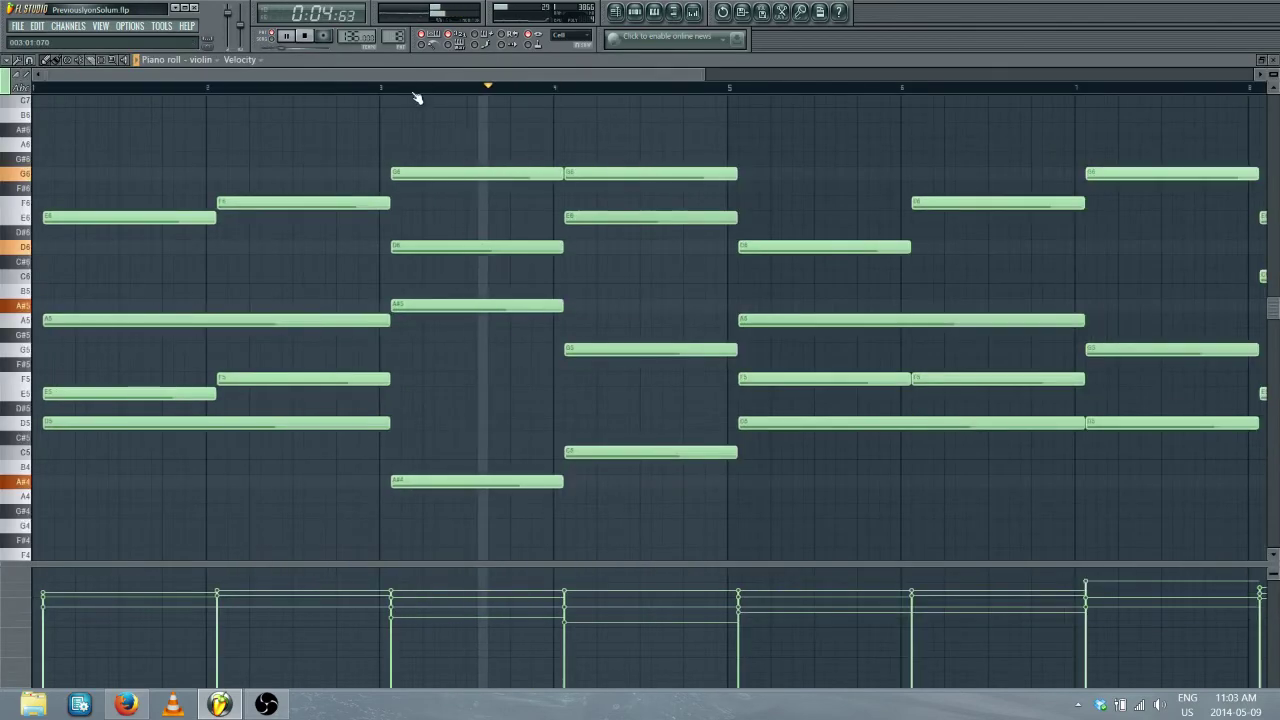
{"action": "scroll", "coordinate": [417, 97], "scroll_direction": "down", "scroll_amount": 1}
{"action": "scroll", "coordinate": [417, 97], "scroll_direction": "down", "scroll_amount": 1}
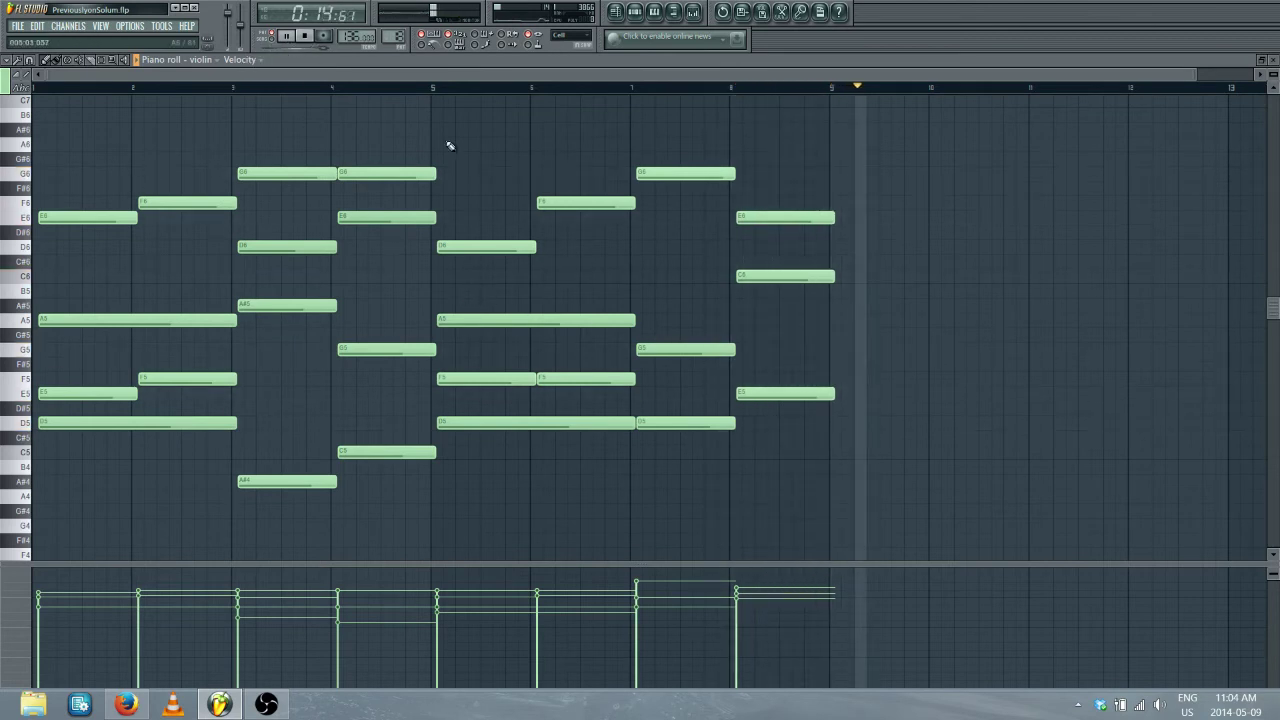
{"action": "left_click_drag", "start_coordinate": [886, 122], "coordinate": [62, 518]}
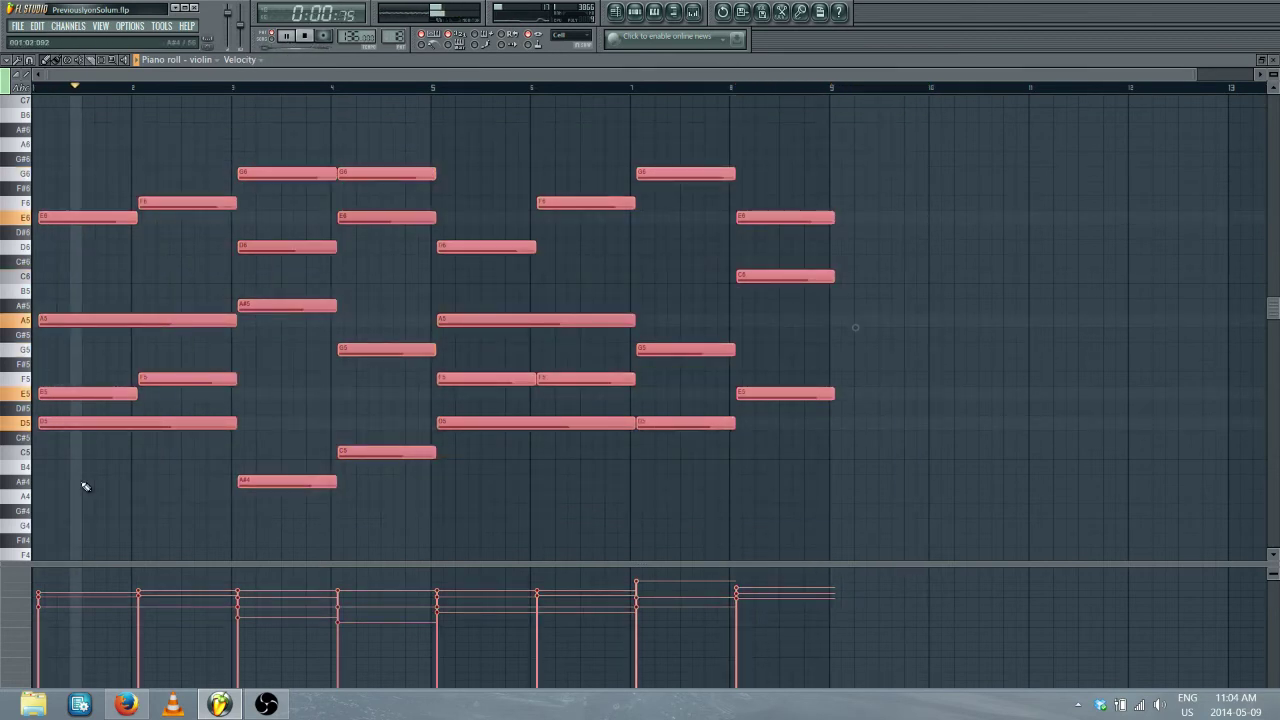
{"action": "key", "text": "ctrl+Up"}
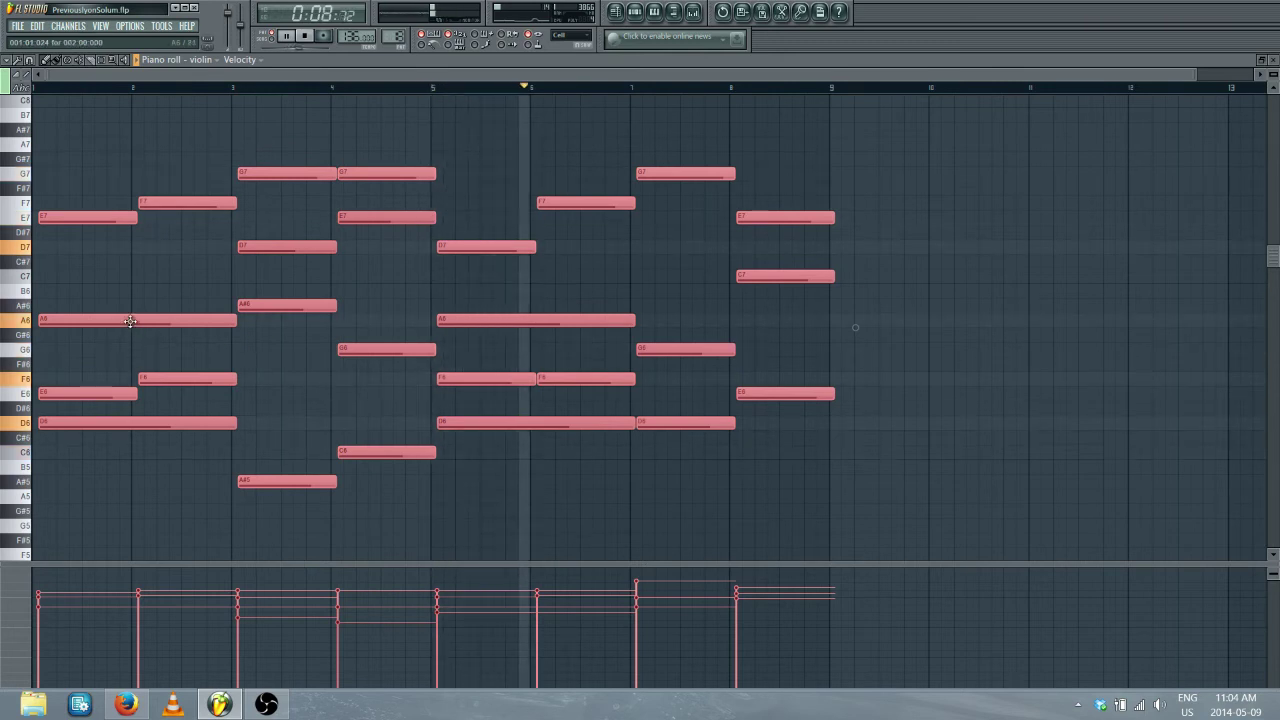
{"action": "left_click", "coordinate": [288, 37]}
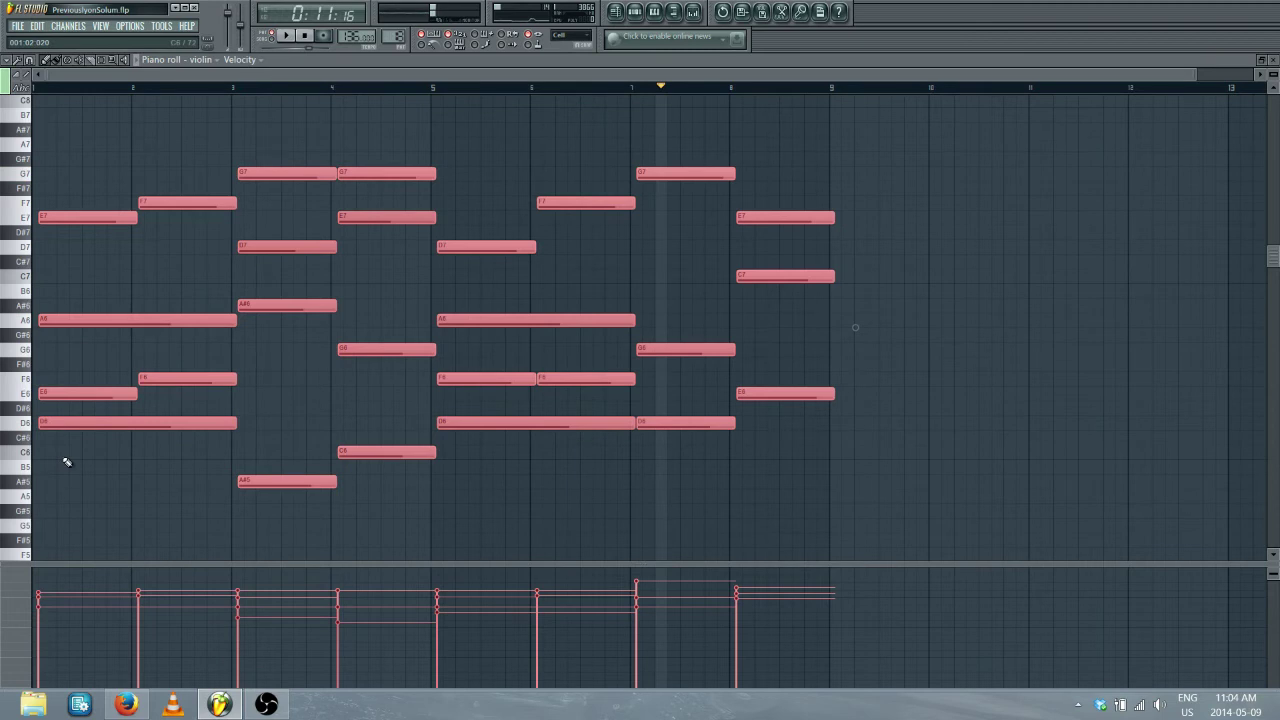
Audition the transposed violin pattern from its start and move all its notes back down one octave
{"action": "scroll", "coordinate": [67, 462], "scroll_direction": "down", "scroll_amount": 6}
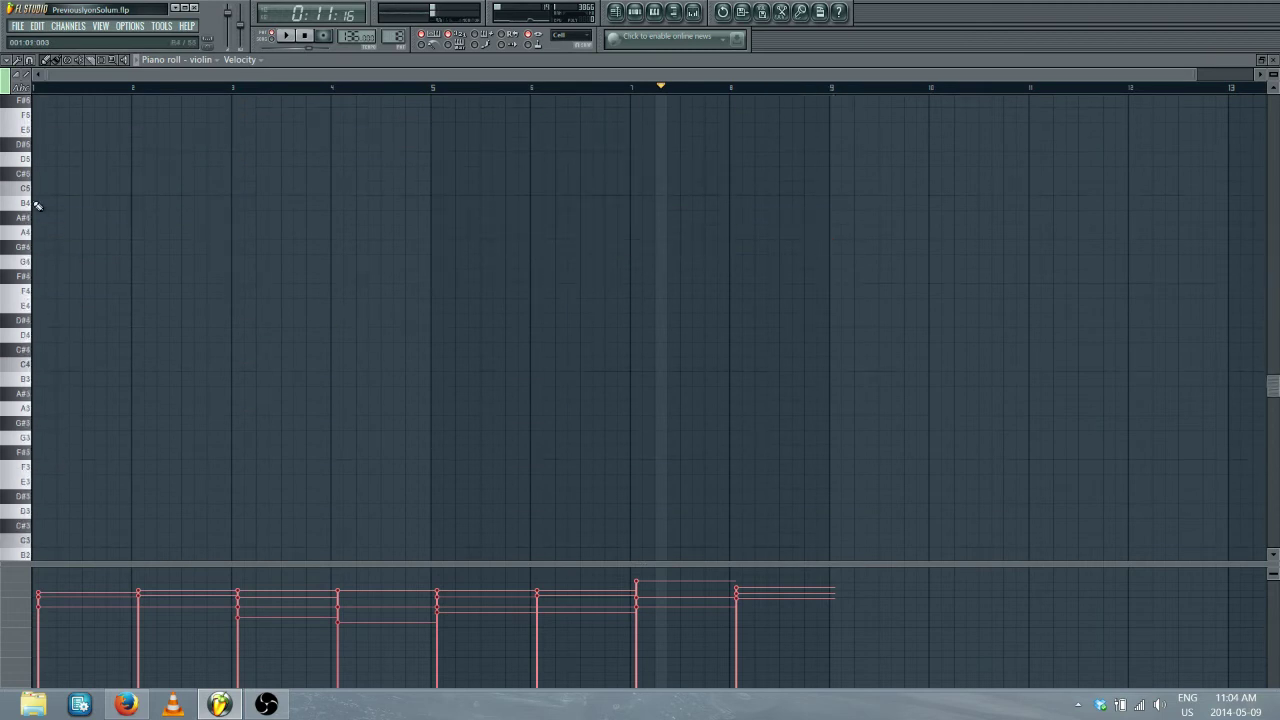
{"action": "scroll", "coordinate": [71, 507], "scroll_direction": "down", "scroll_amount": 3}
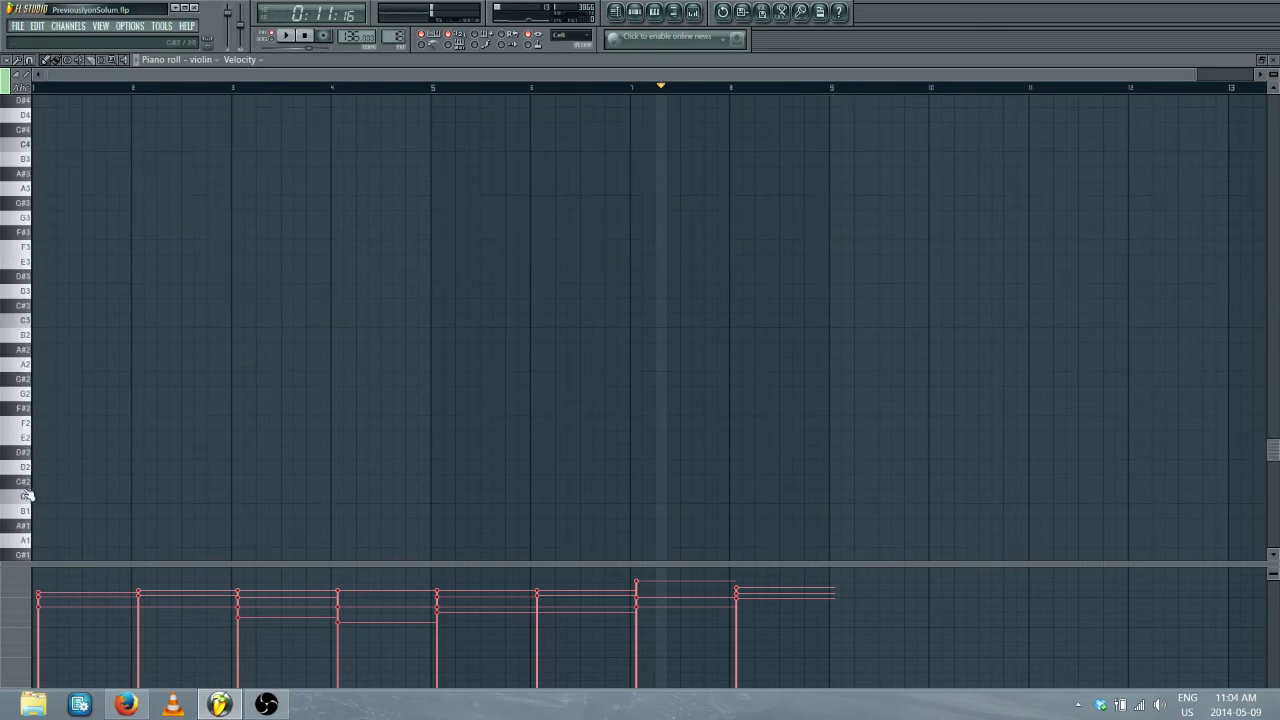
{"action": "scroll", "coordinate": [113, 484], "scroll_direction": "up", "scroll_amount": 1}
{"action": "left_click", "coordinate": [306, 41]}
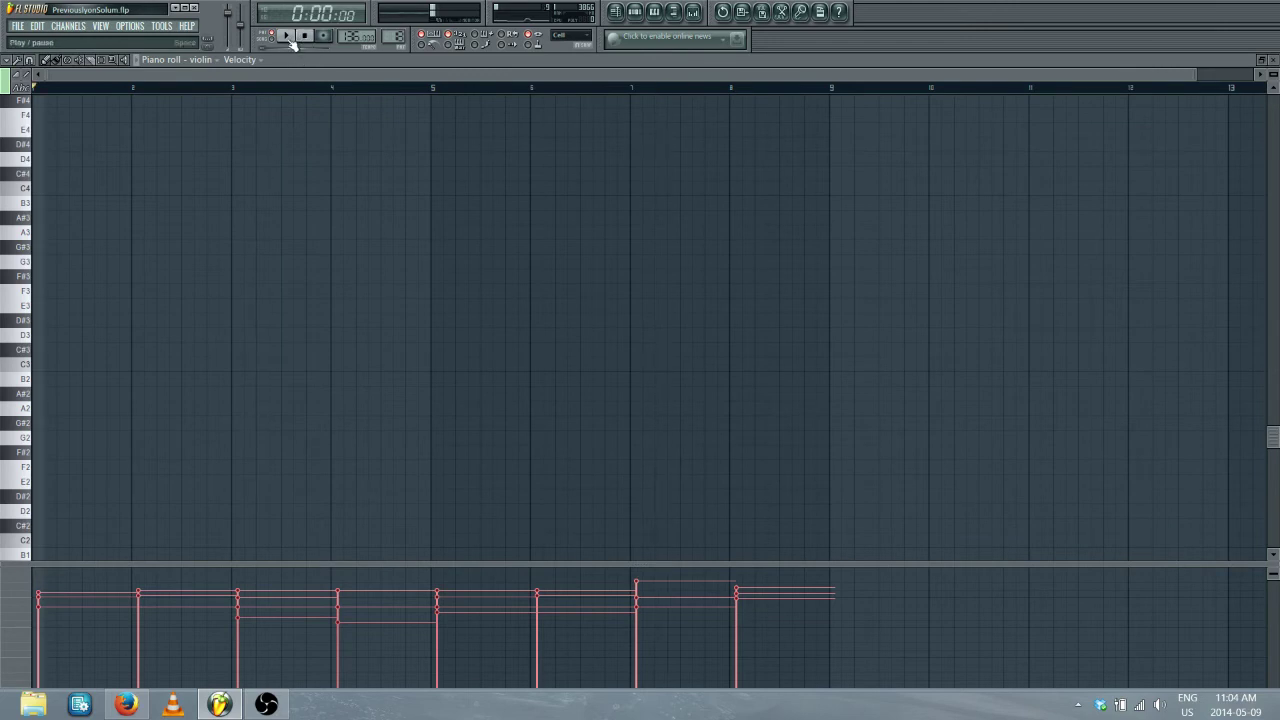
{"action": "left_click", "coordinate": [286, 36]}
{"action": "scroll", "coordinate": [357, 300], "scroll_direction": "up", "scroll_amount": 14}
{"action": "scroll", "coordinate": [357, 348], "scroll_direction": "up", "scroll_amount": 4}
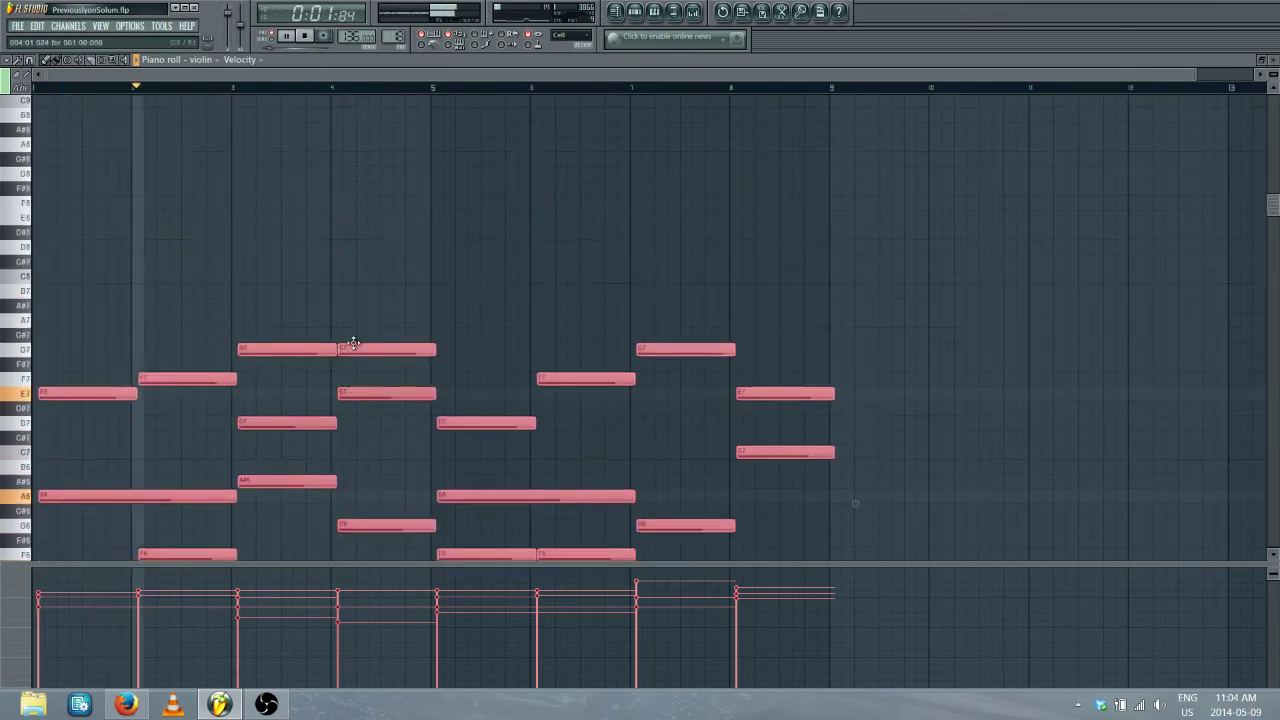
{"action": "scroll", "coordinate": [357, 346], "scroll_direction": "down", "scroll_amount": 3}
{"action": "scroll", "coordinate": [336, 373], "scroll_direction": "down", "scroll_amount": 1}
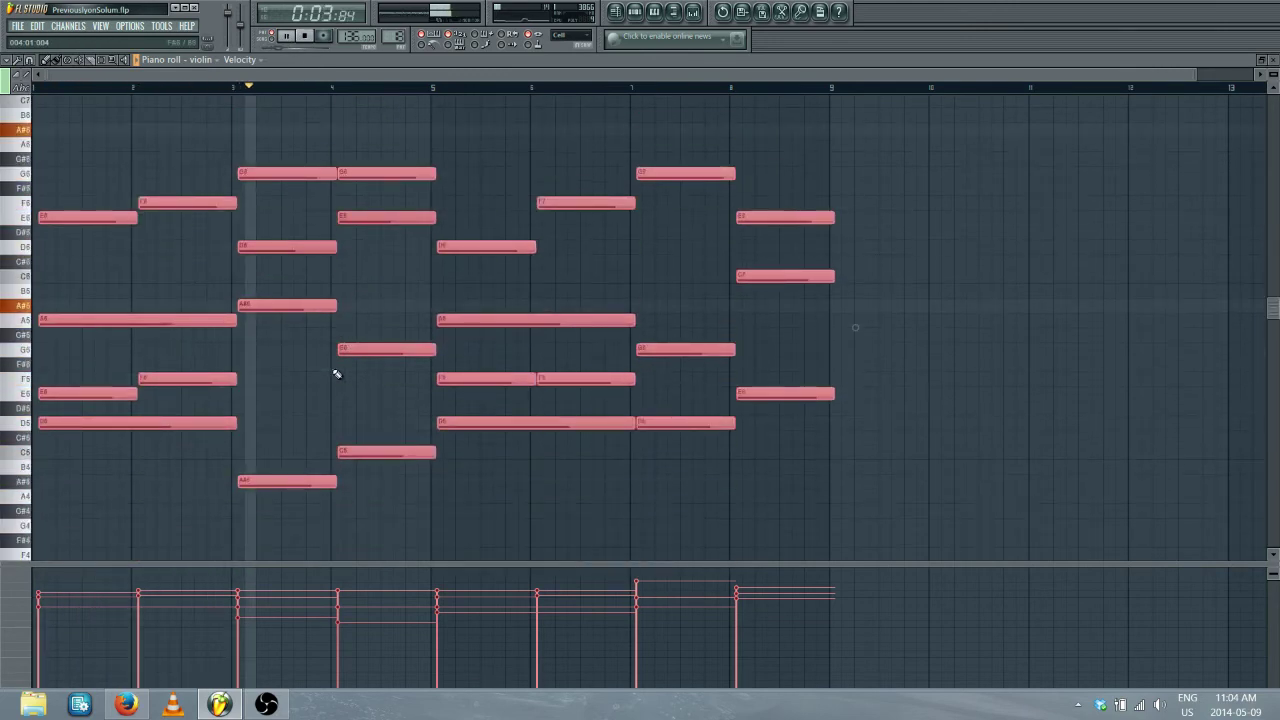
{"action": "left_click", "coordinate": [309, 37]}
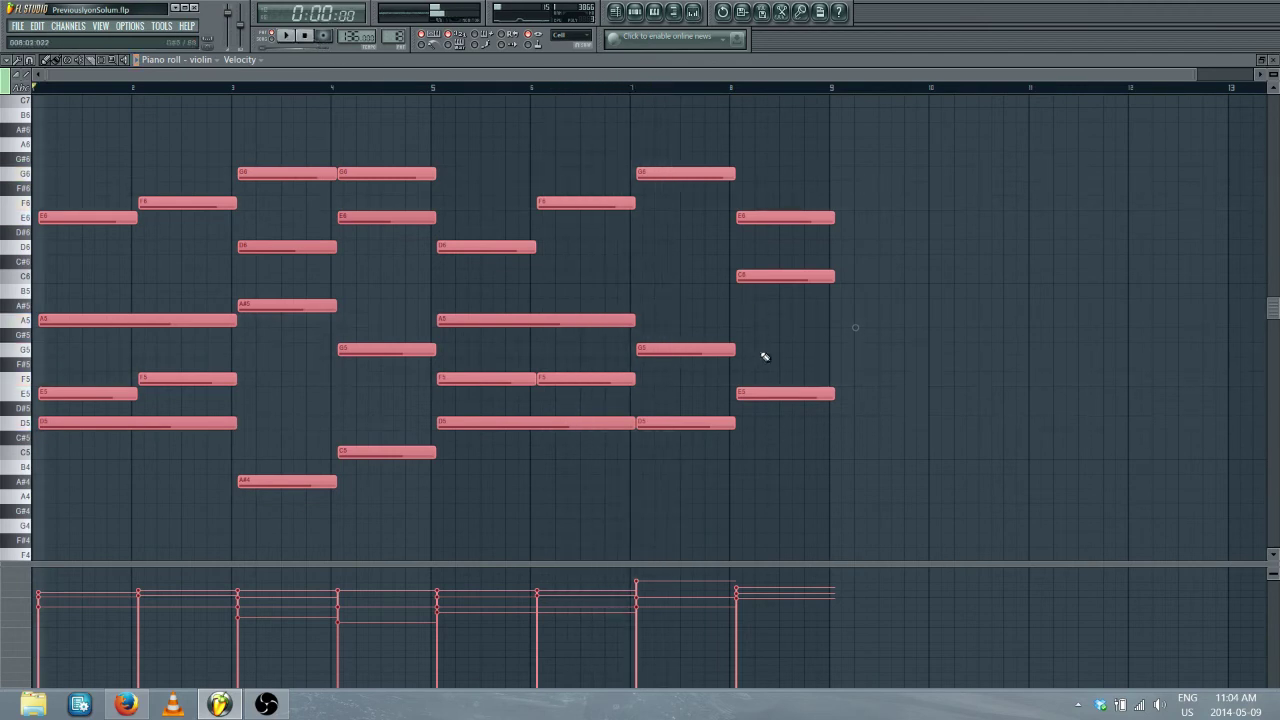
Play the violin pattern and lower the velocity of bar 7's G6 note to the level of its neighbours
{"action": "left_click", "coordinate": [660, 302]}
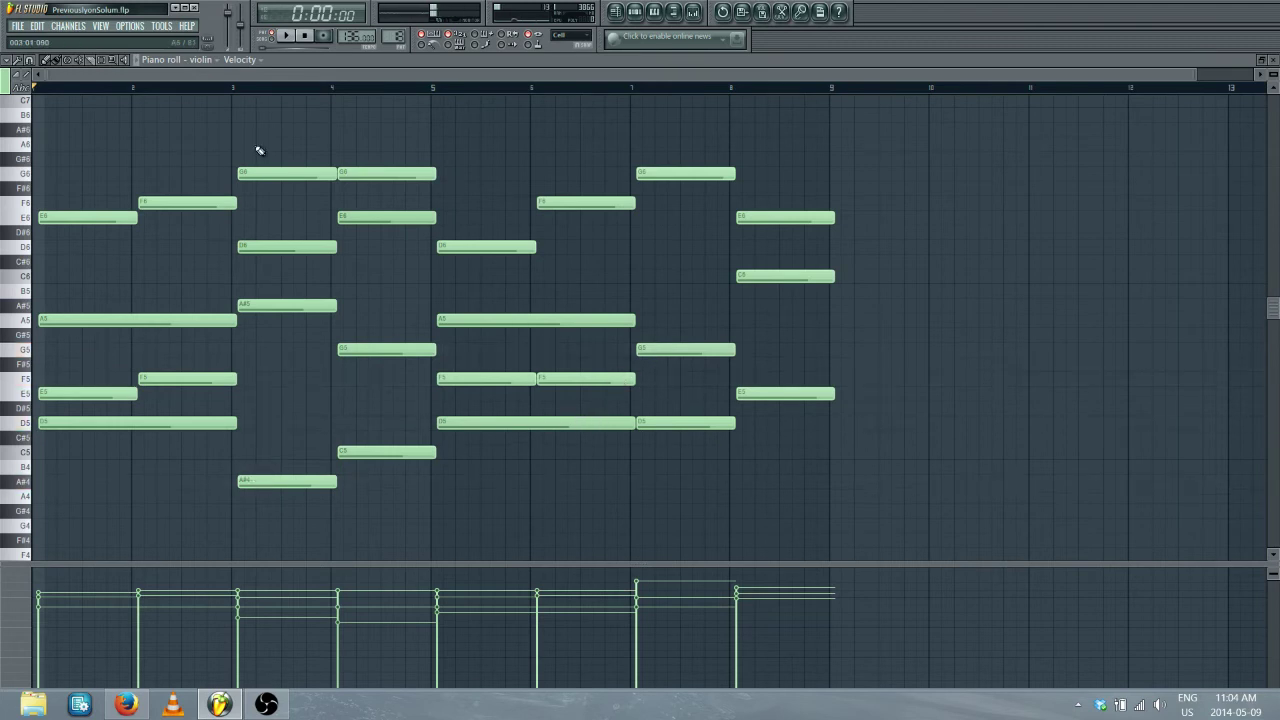
{"action": "key", "text": "space"}
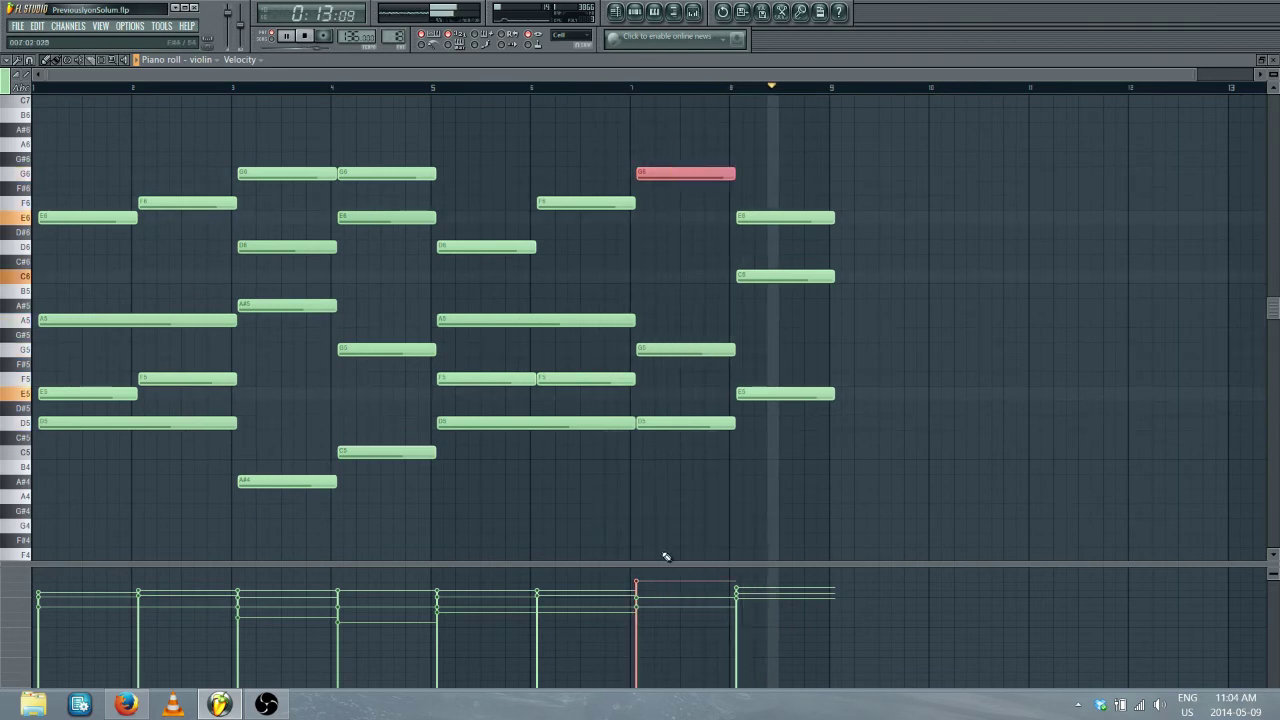
{"action": "left_click_drag", "start_coordinate": [639, 581], "coordinate": [638, 592]}
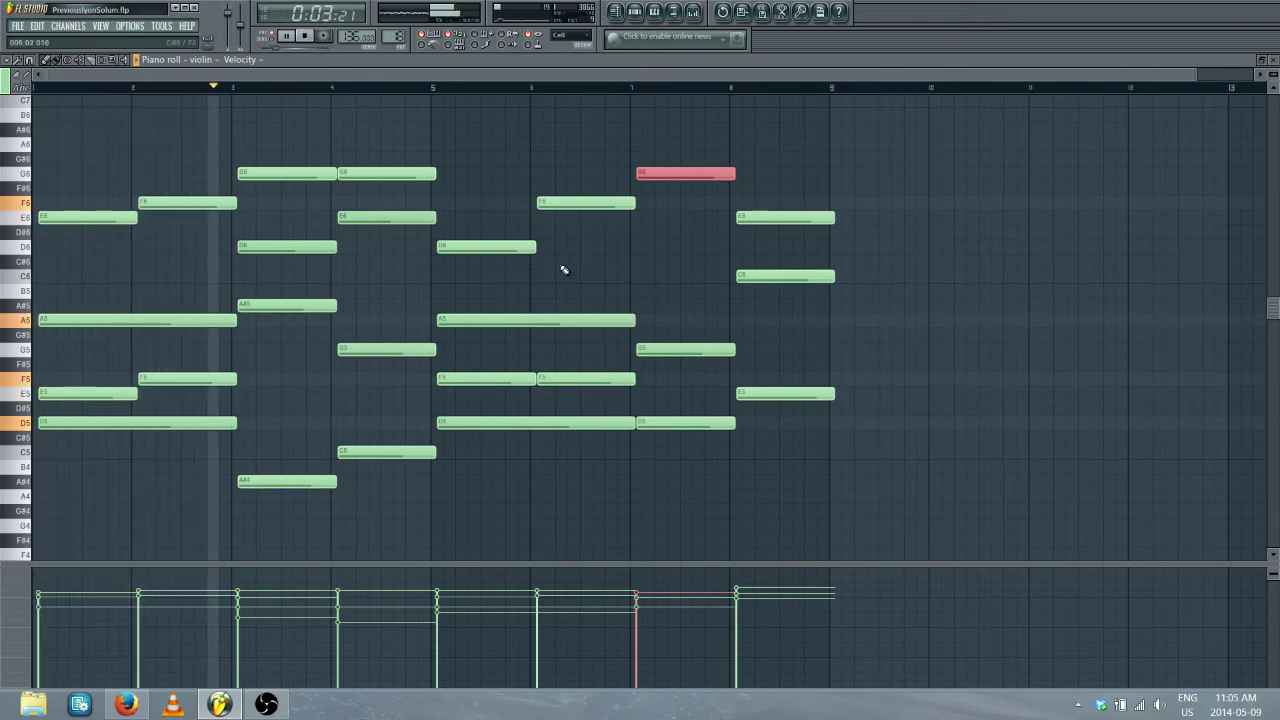
Even out the velocities of all violin notes with level scaling, adjusting the offset, and accept the result
{"action": "left_click_drag", "start_coordinate": [929, 108], "coordinate": [115, 515]}
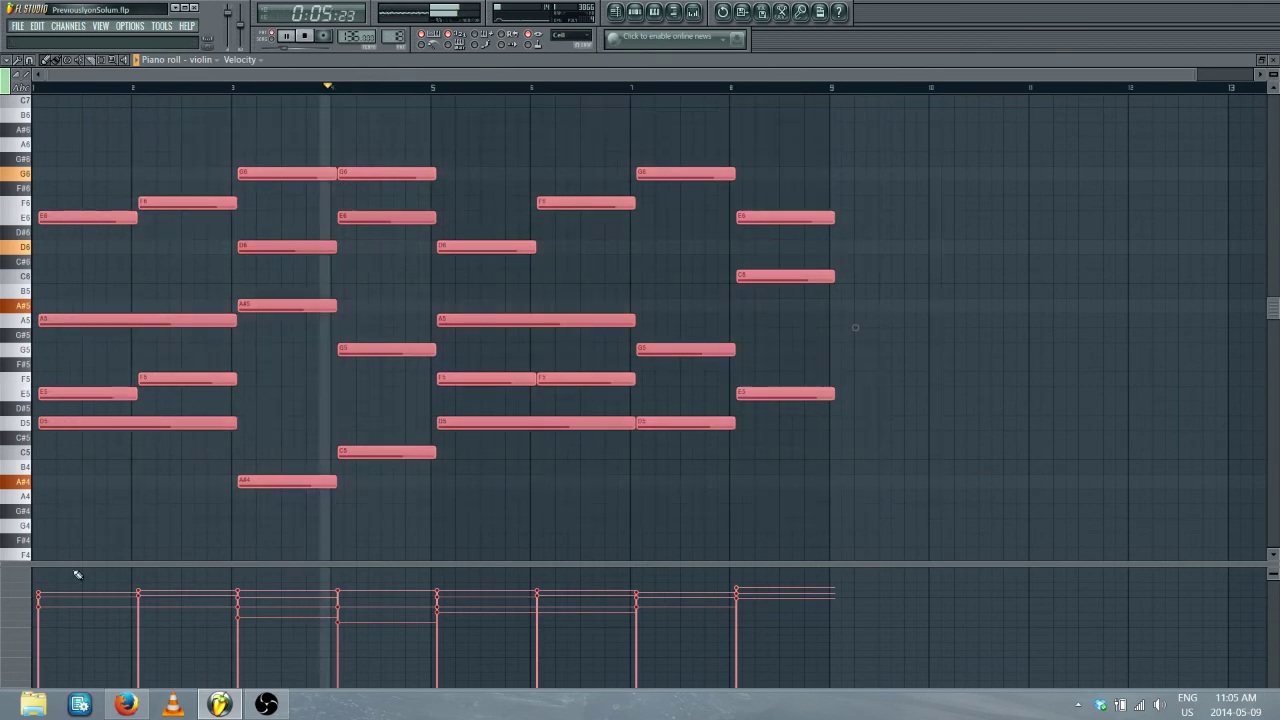
{"action": "key", "text": "alt+x"}
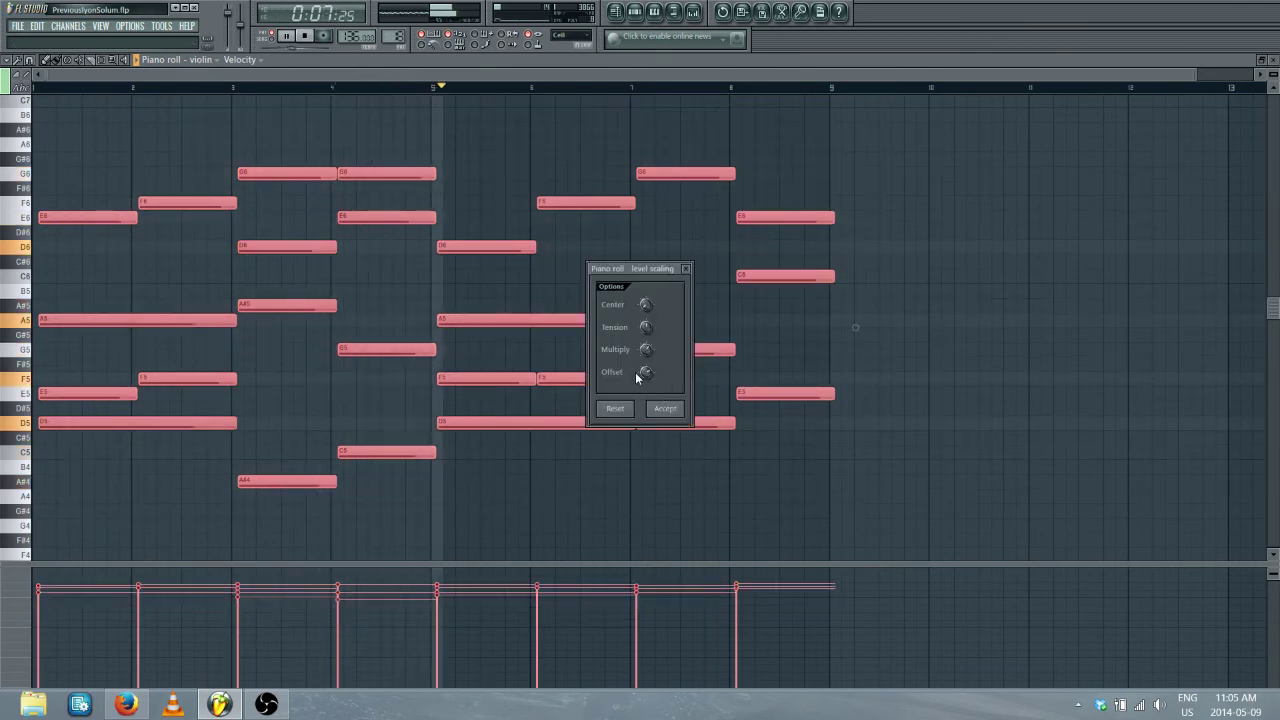
{"action": "left_click_drag", "start_coordinate": [646, 372], "coordinate": [647, 377]}
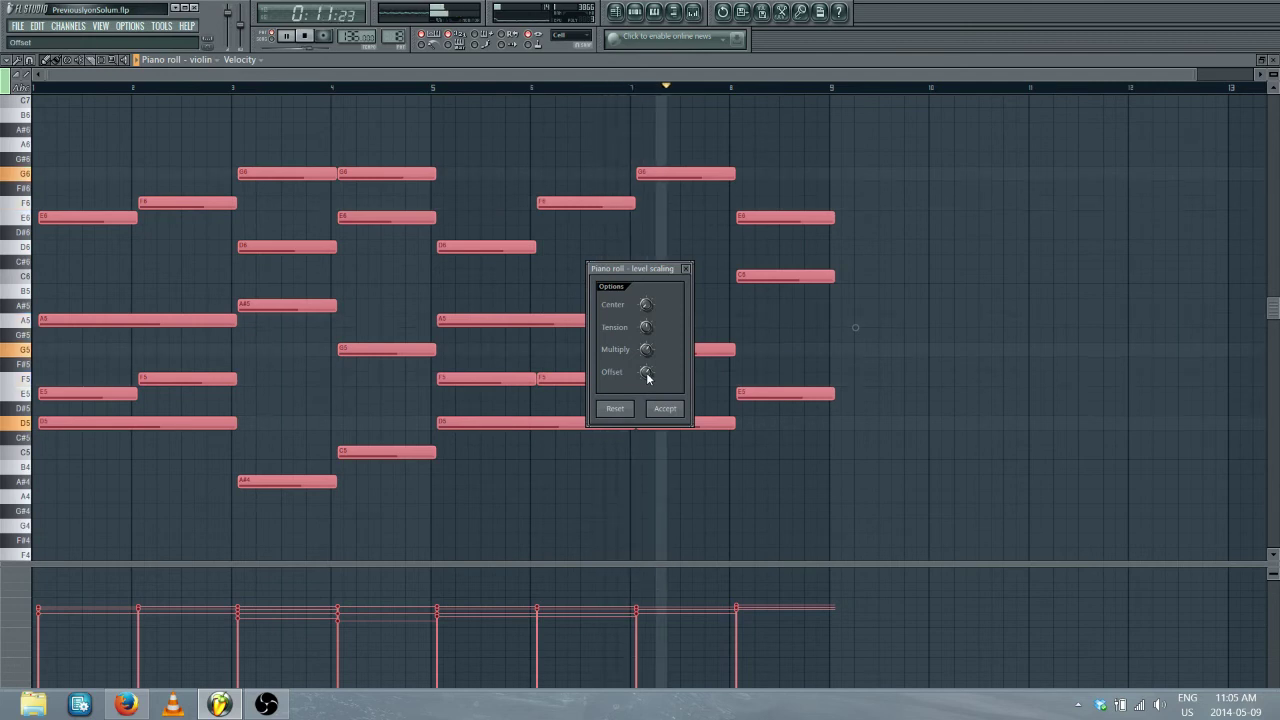
{"action": "left_click_drag", "start_coordinate": [646, 377], "coordinate": [647, 367]}
{"action": "left_click", "coordinate": [665, 408]}
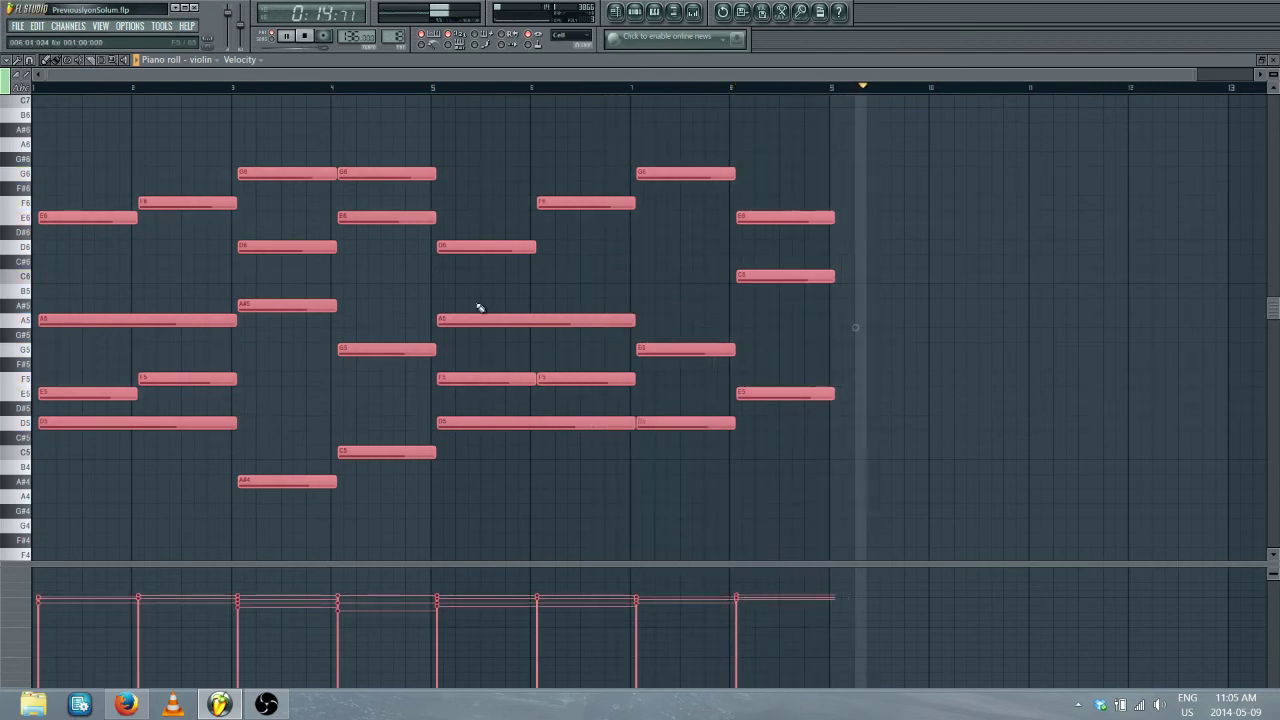
Switch playback to the whole song, bring up the playlist and play from bar 21
{"action": "left_click", "coordinate": [285, 36]}
{"action": "left_click", "coordinate": [285, 38]}
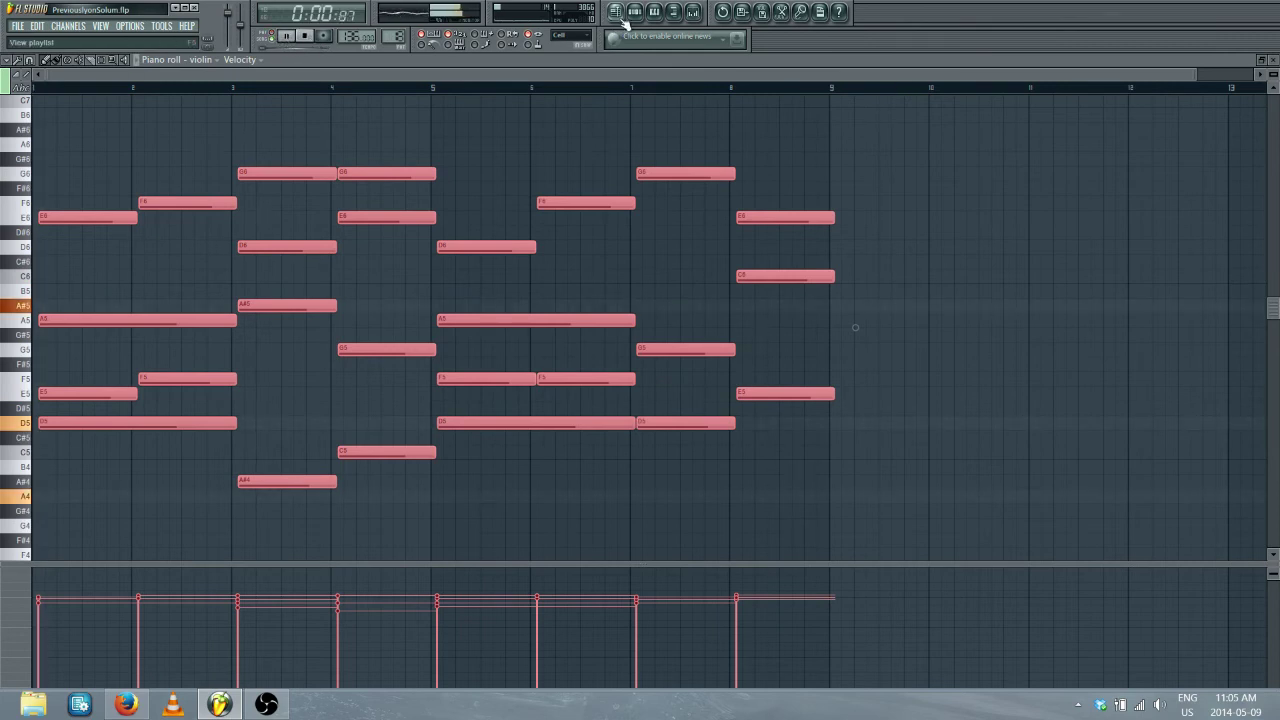
{"action": "left_click", "coordinate": [617, 14]}
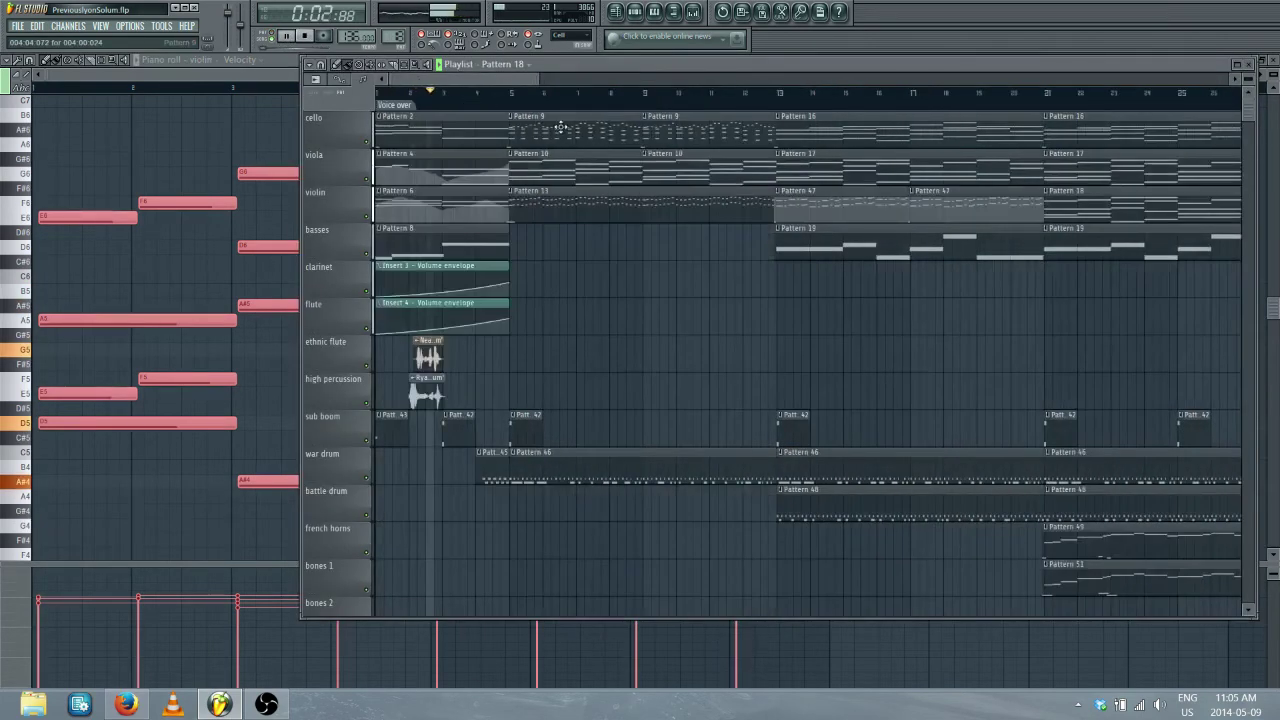
{"action": "left_click", "coordinate": [745, 94]}
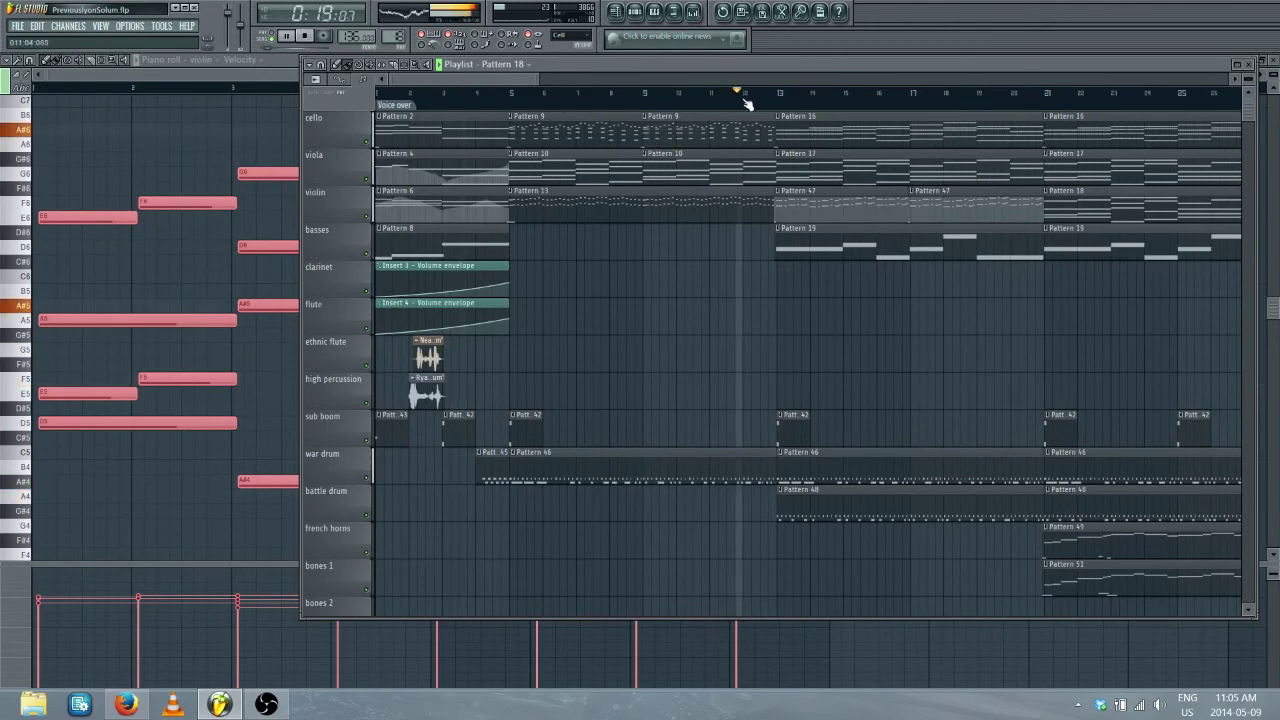
{"action": "left_click_drag", "start_coordinate": [559, 82], "coordinate": [584, 83]}
{"action": "left_click", "coordinate": [581, 94]}
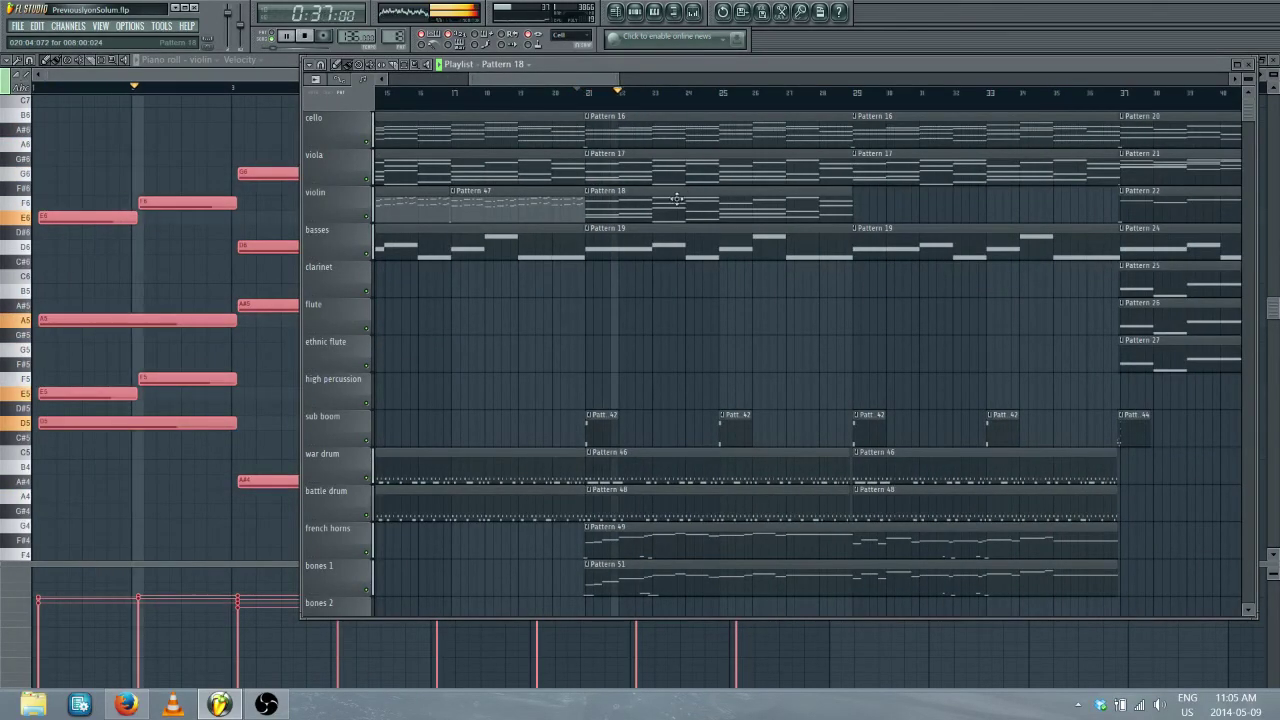
Copy the violin track's Pattern 18 clip from bar 21 to bar 29 and save the project
{"action": "left_click_drag", "start_coordinate": [628, 199], "coordinate": [896, 203]}
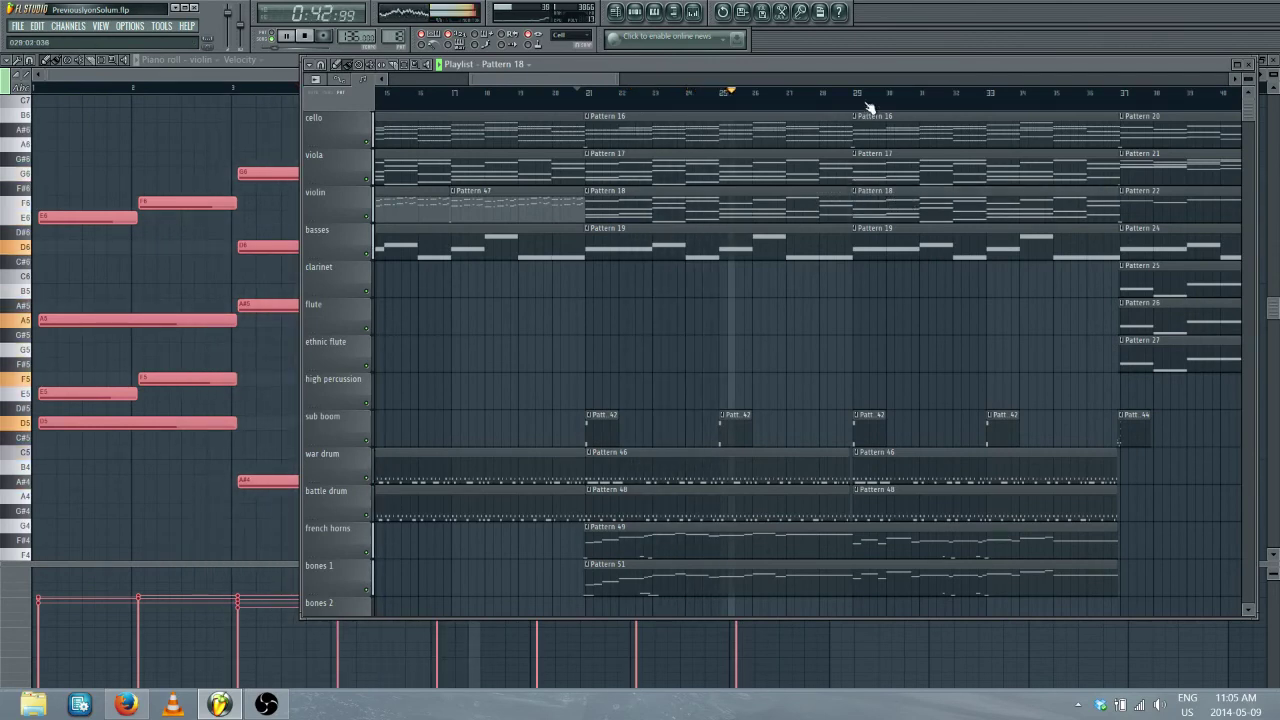
{"action": "scroll", "coordinate": [866, 106], "scroll_direction": "down", "scroll_amount": 3}
{"action": "scroll", "coordinate": [867, 104], "scroll_direction": "down", "scroll_amount": 3}
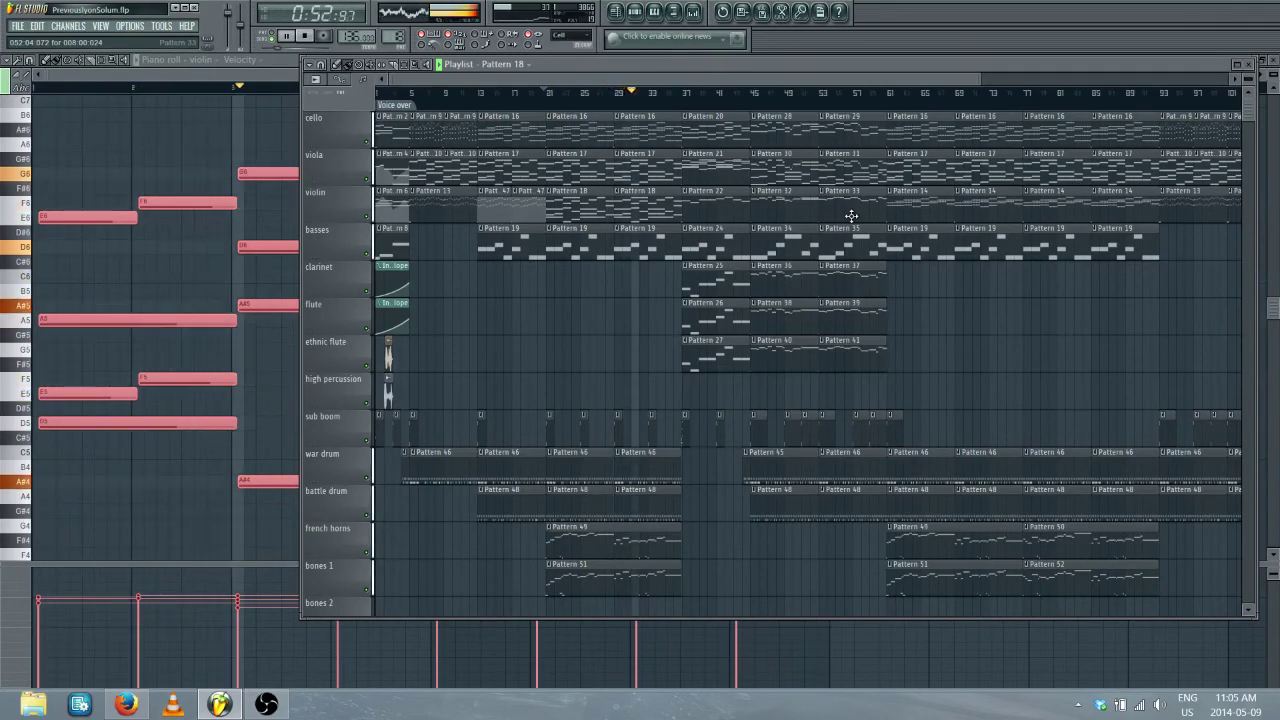
{"action": "scroll", "coordinate": [787, 106], "scroll_direction": "down", "scroll_amount": 1}
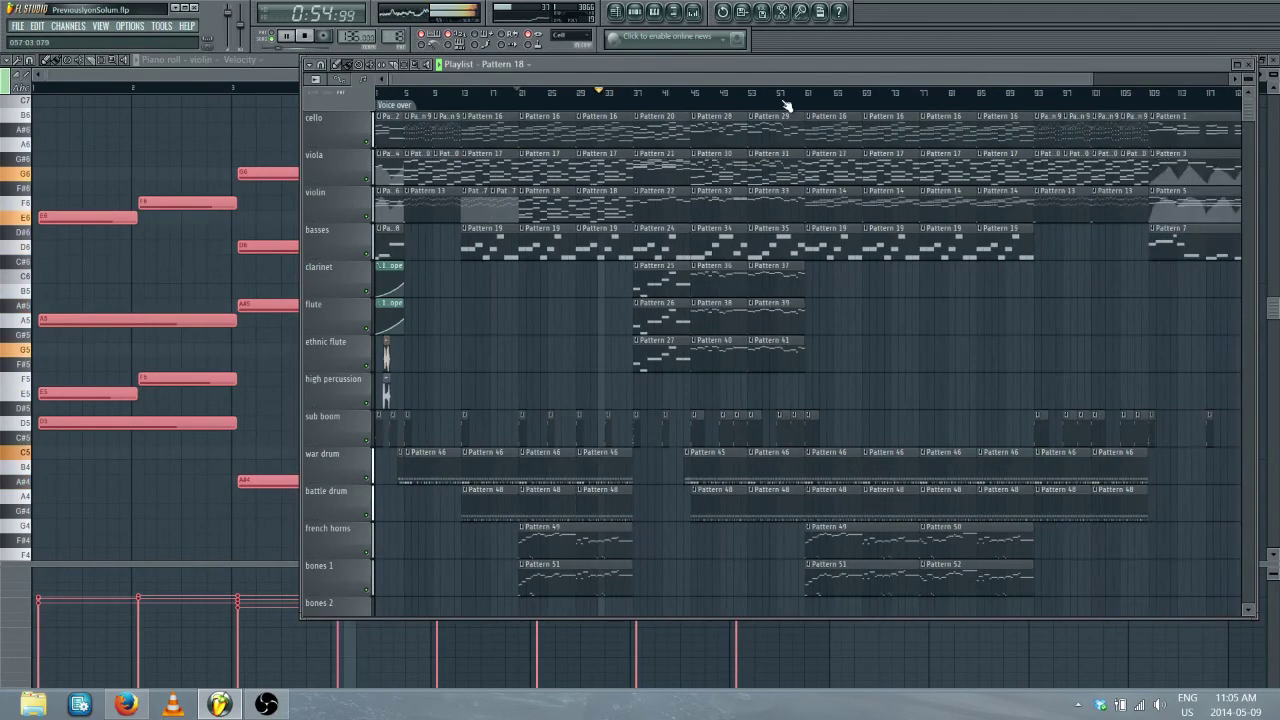
{"action": "scroll", "coordinate": [787, 106], "scroll_direction": "down", "scroll_amount": 1}
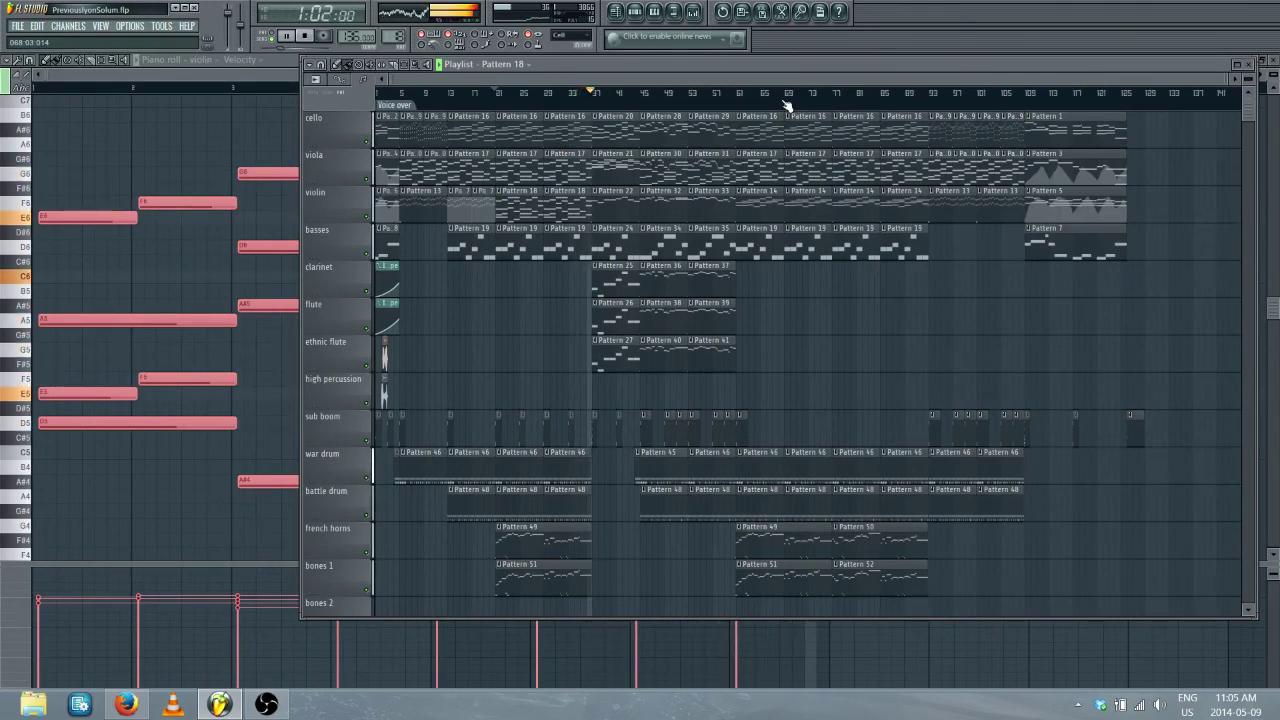
{"action": "left_click", "coordinate": [18, 26]}
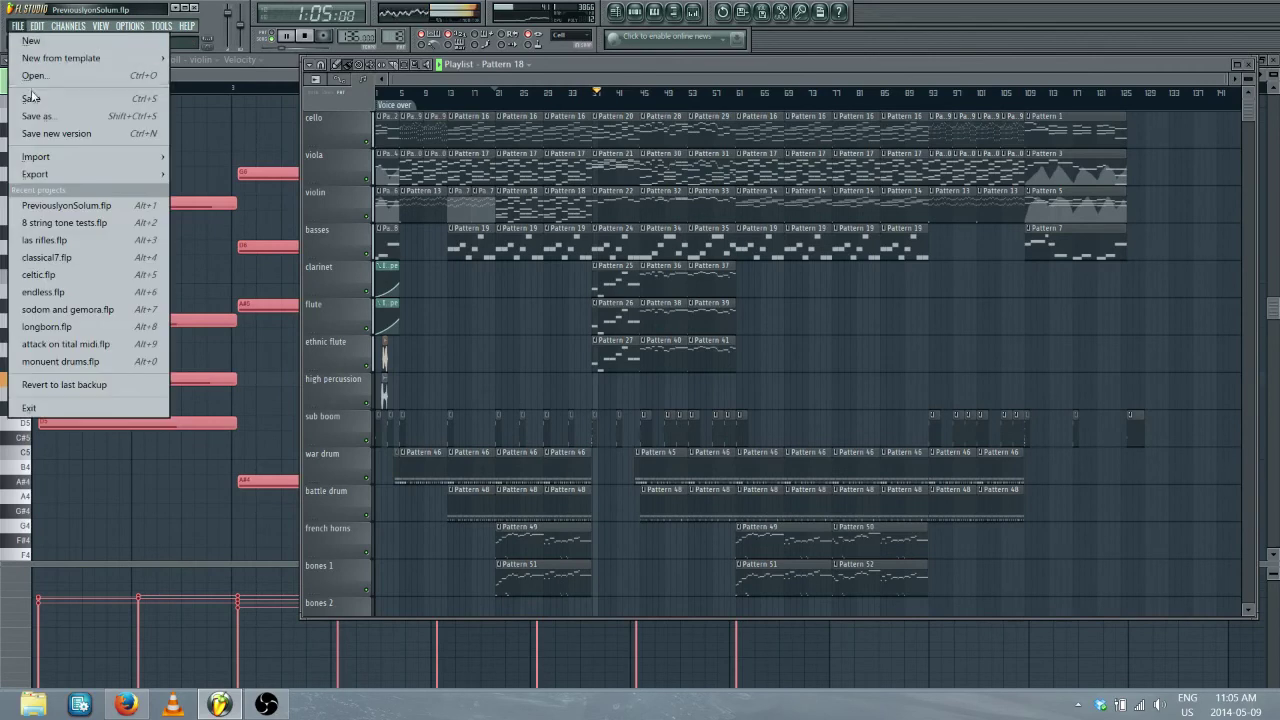
{"action": "left_click", "coordinate": [102, 101]}
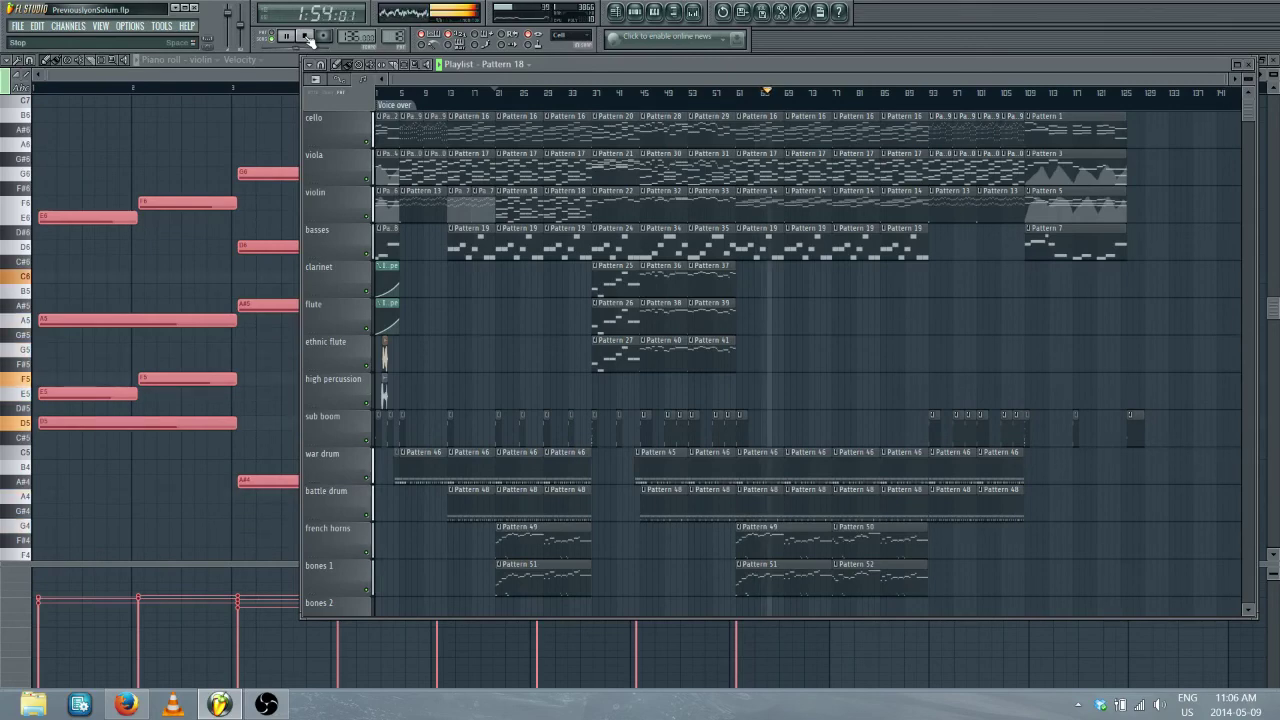
Check the Insert 3 and Insert 8 channels in the mixer during playback and close the mixer
{"action": "left_click", "coordinate": [692, 13]}
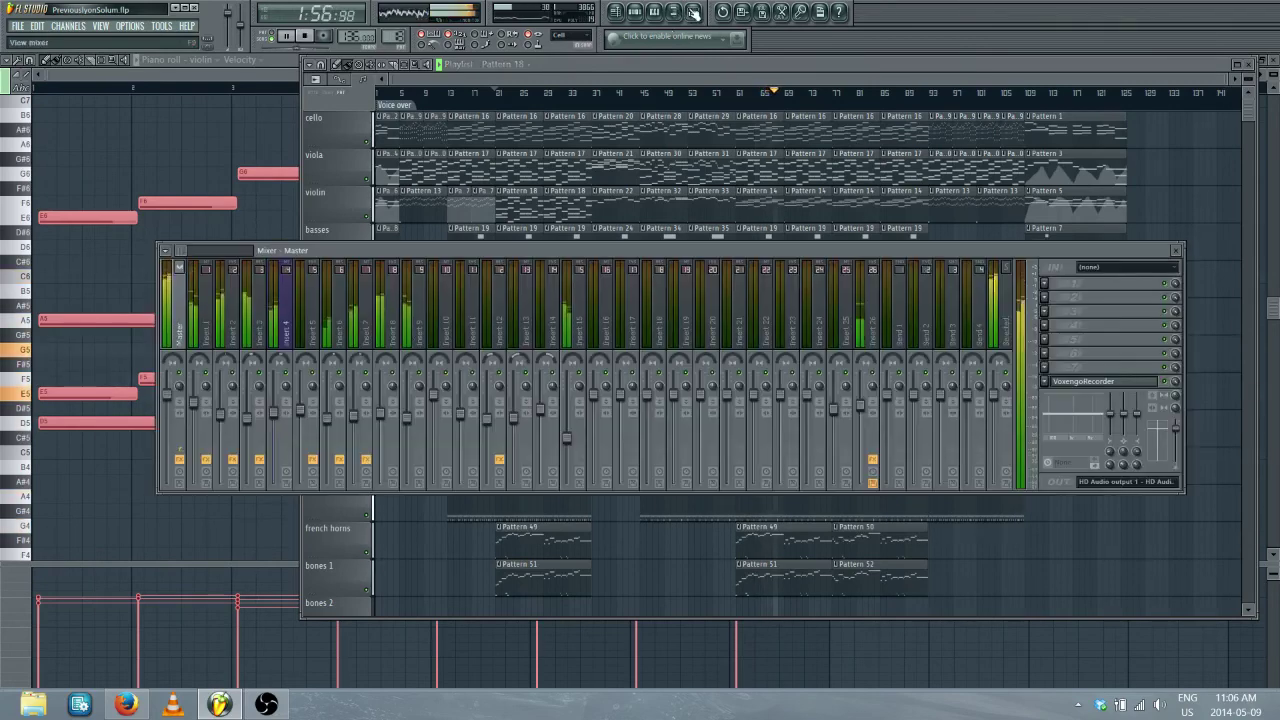
{"action": "left_click", "coordinate": [257, 424]}
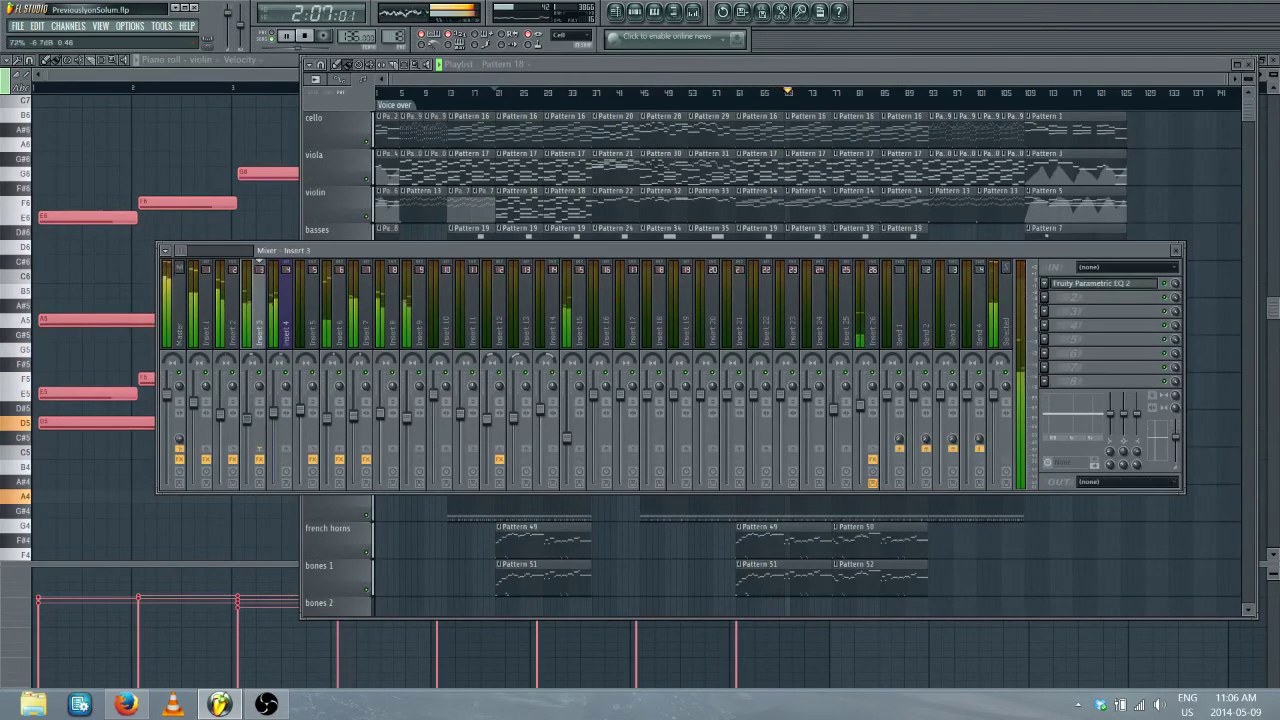
{"action": "left_click", "coordinate": [386, 426]}
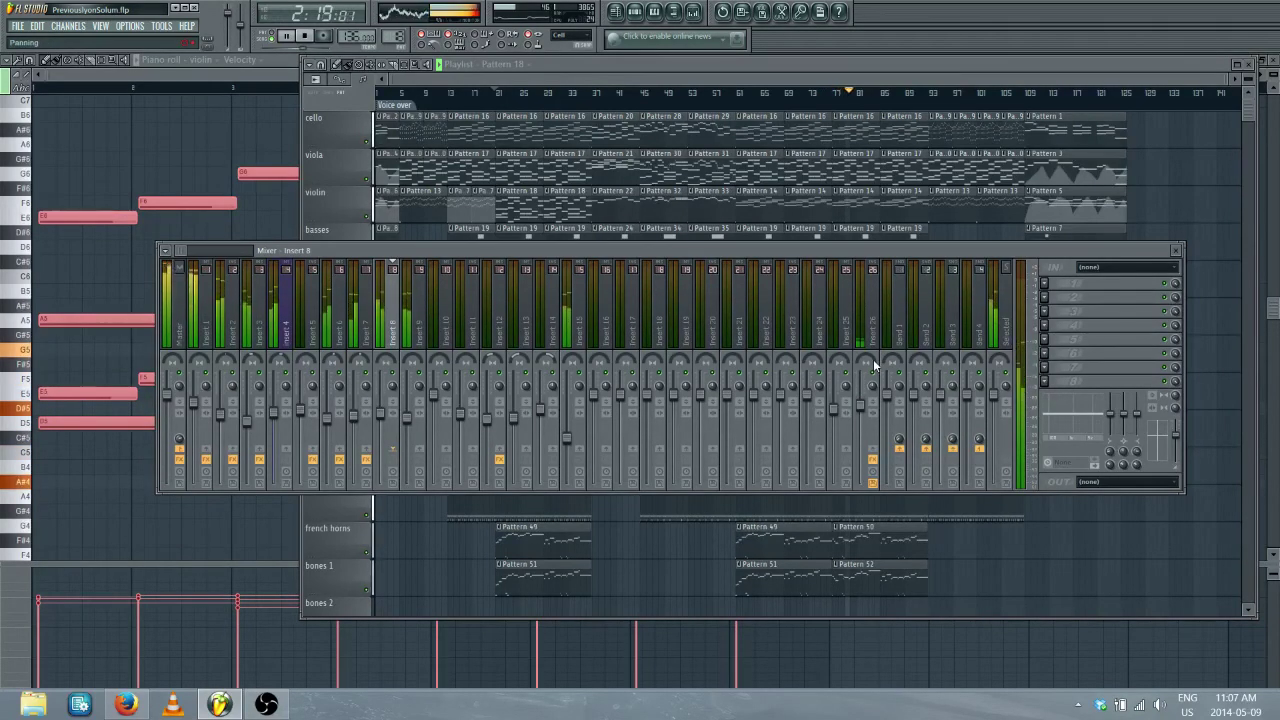
{"action": "left_click", "coordinate": [1176, 256]}
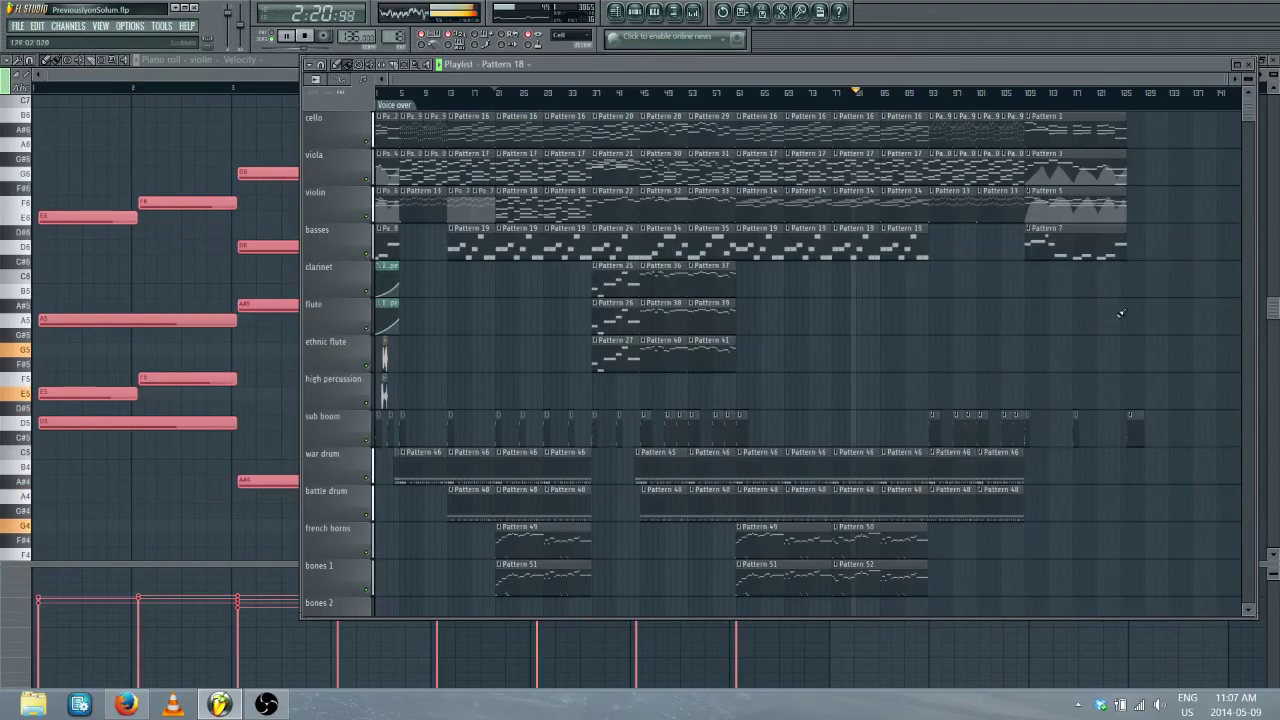
Replay the song from bar 77, open the french horns' Pattern 50 in the piano roll and stop playback
{"action": "scroll", "coordinate": [1014, 334], "scroll_direction": "down", "scroll_amount": 3}
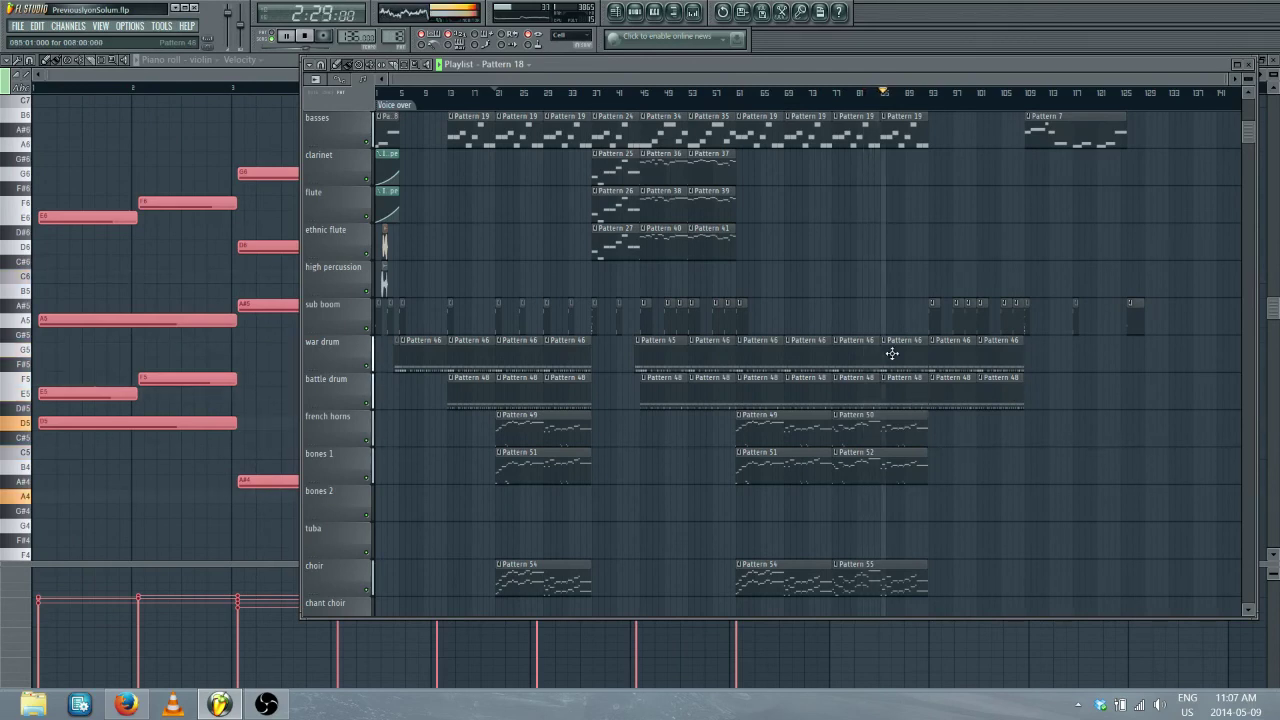
{"action": "left_click", "coordinate": [837, 95]}
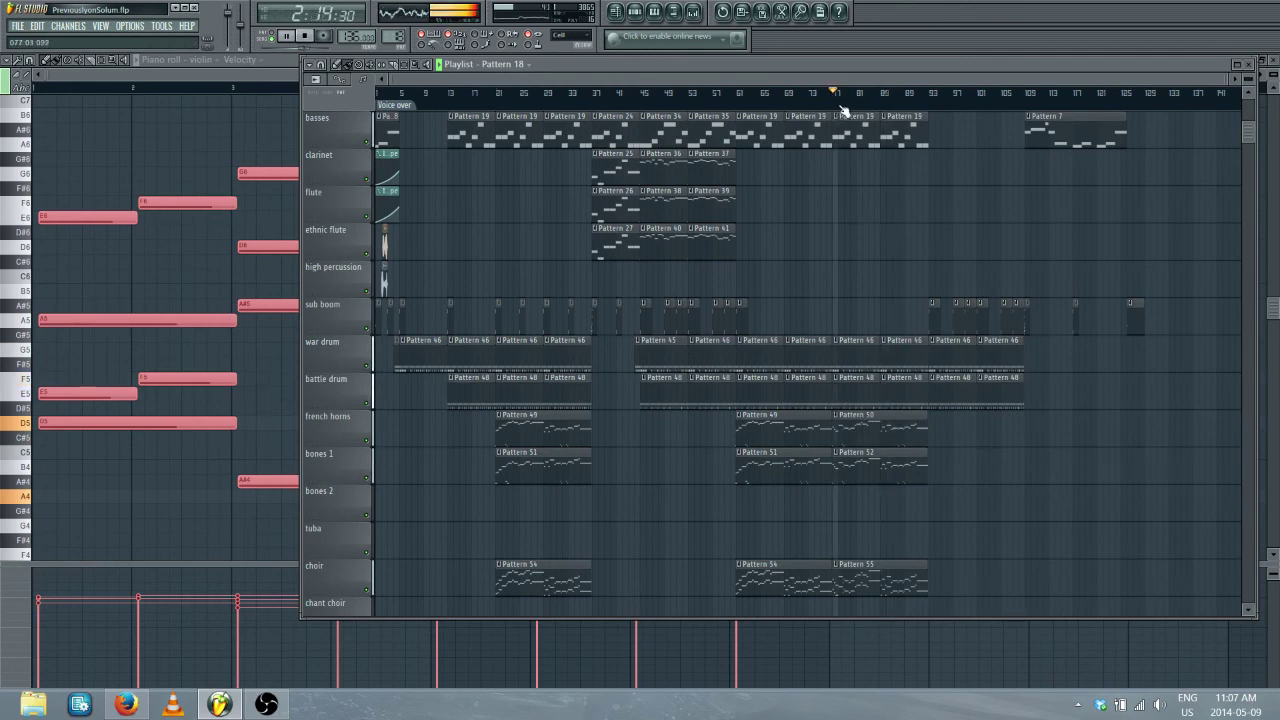
{"action": "double_click", "coordinate": [876, 418]}
{"action": "left_click_drag", "start_coordinate": [589, 74], "coordinate": [478, 76]}
{"action": "left_click", "coordinate": [306, 37]}
{"action": "left_click", "coordinate": [655, 195]}
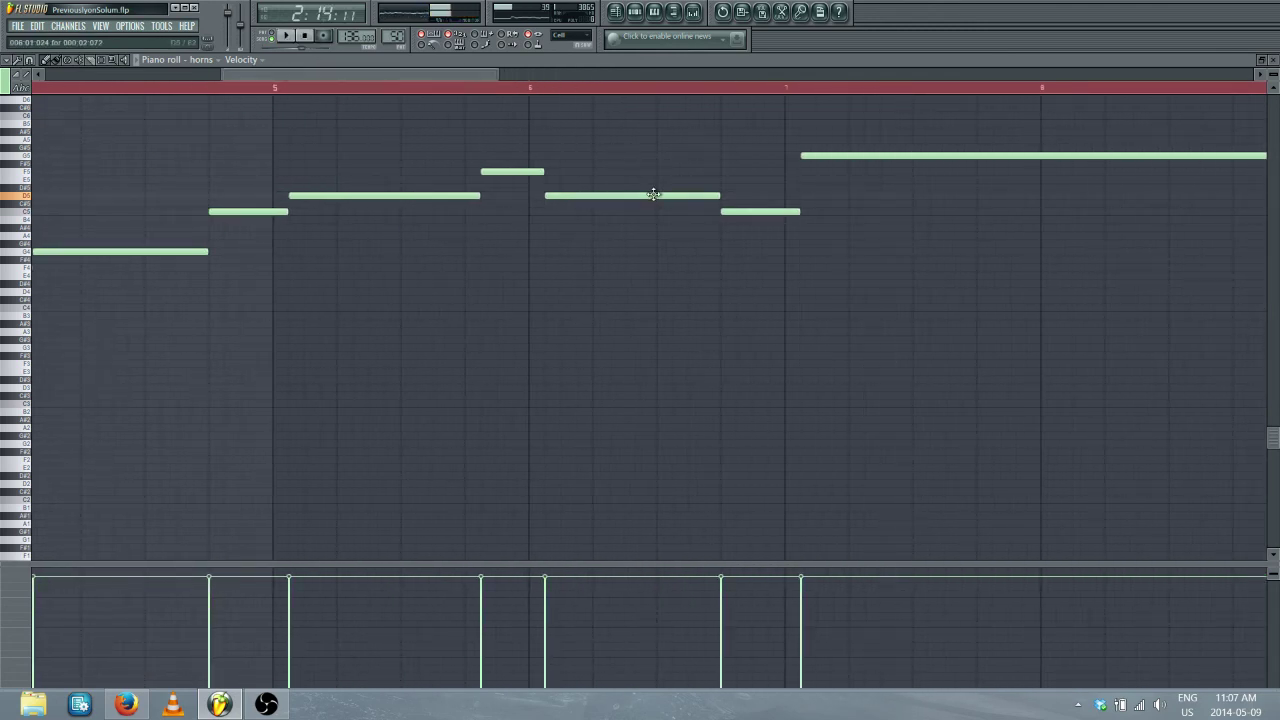
Raise the horns' two bar 6 notes in Pattern 50 from D5 to G5 and C5 to A5, and close the piano roll
{"action": "left_click_drag", "start_coordinate": [570, 193], "coordinate": [569, 155]}
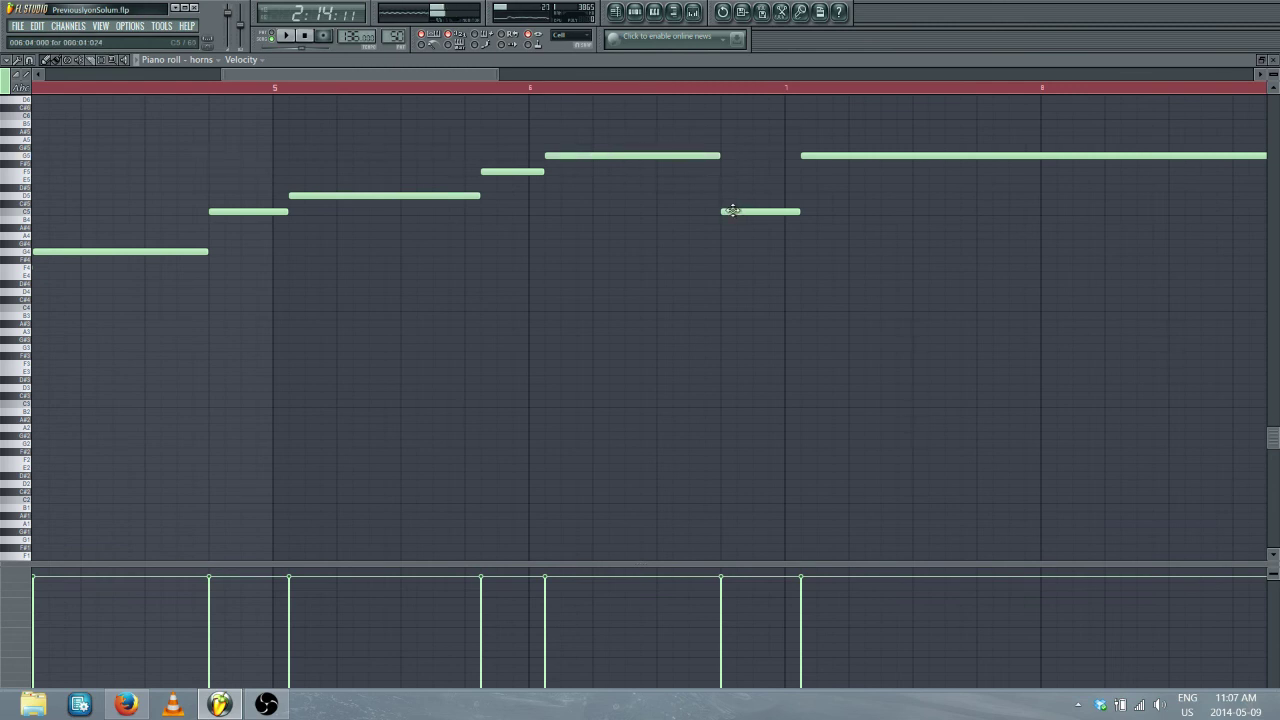
{"action": "left_click_drag", "start_coordinate": [733, 211], "coordinate": [731, 140]}
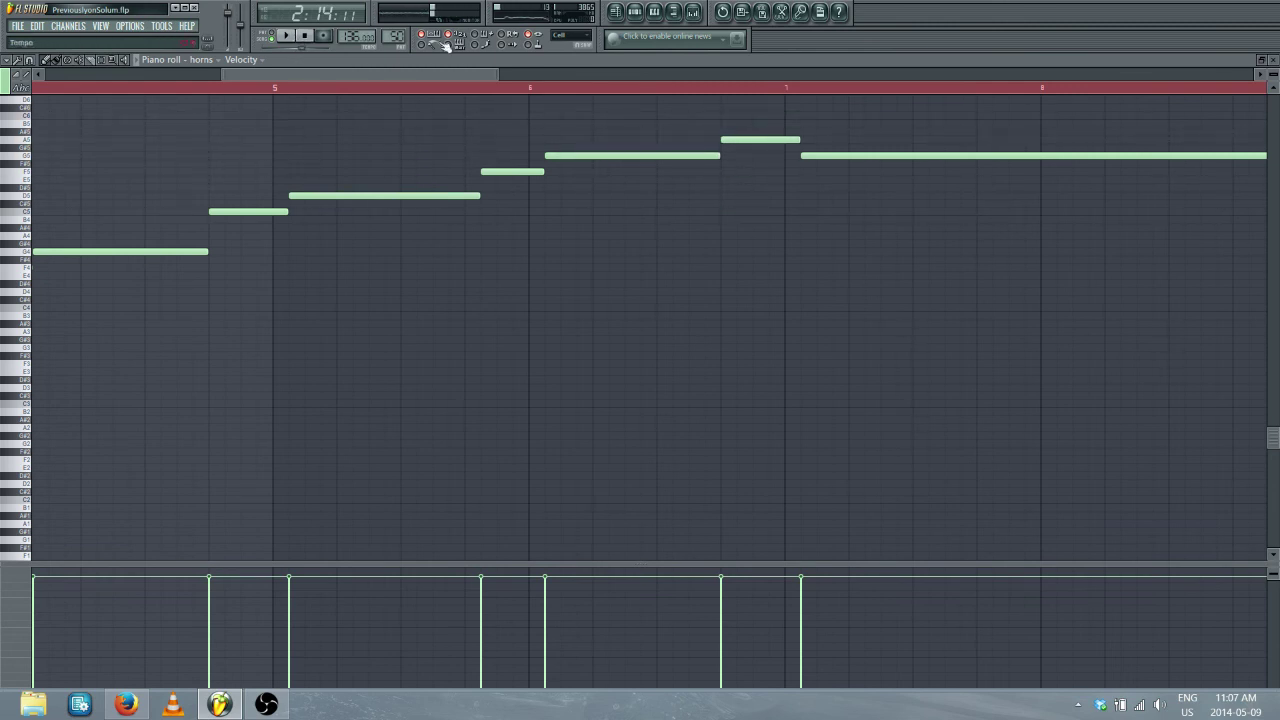
{"action": "left_click", "coordinate": [1275, 61]}
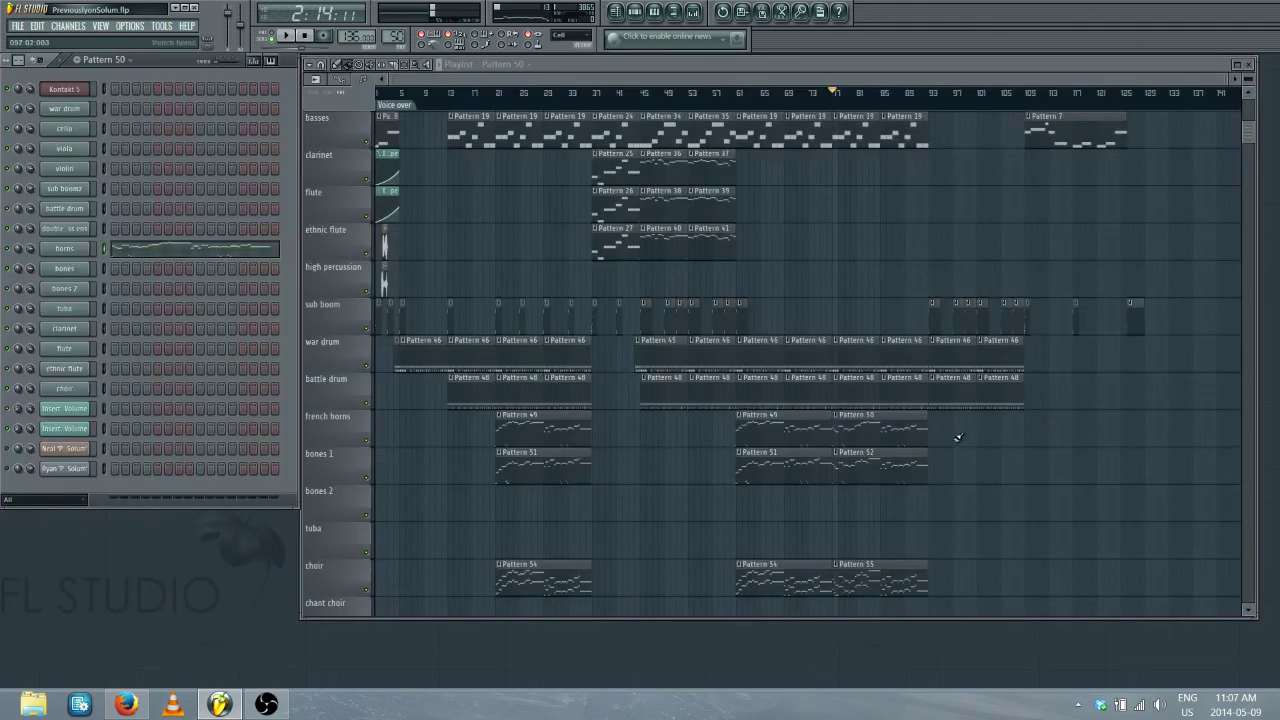
In the bones' Pattern 52, raise the bar 6 notes D5 to G5 and C5 to A5, and close the piano roll
{"action": "double_click", "coordinate": [871, 456]}
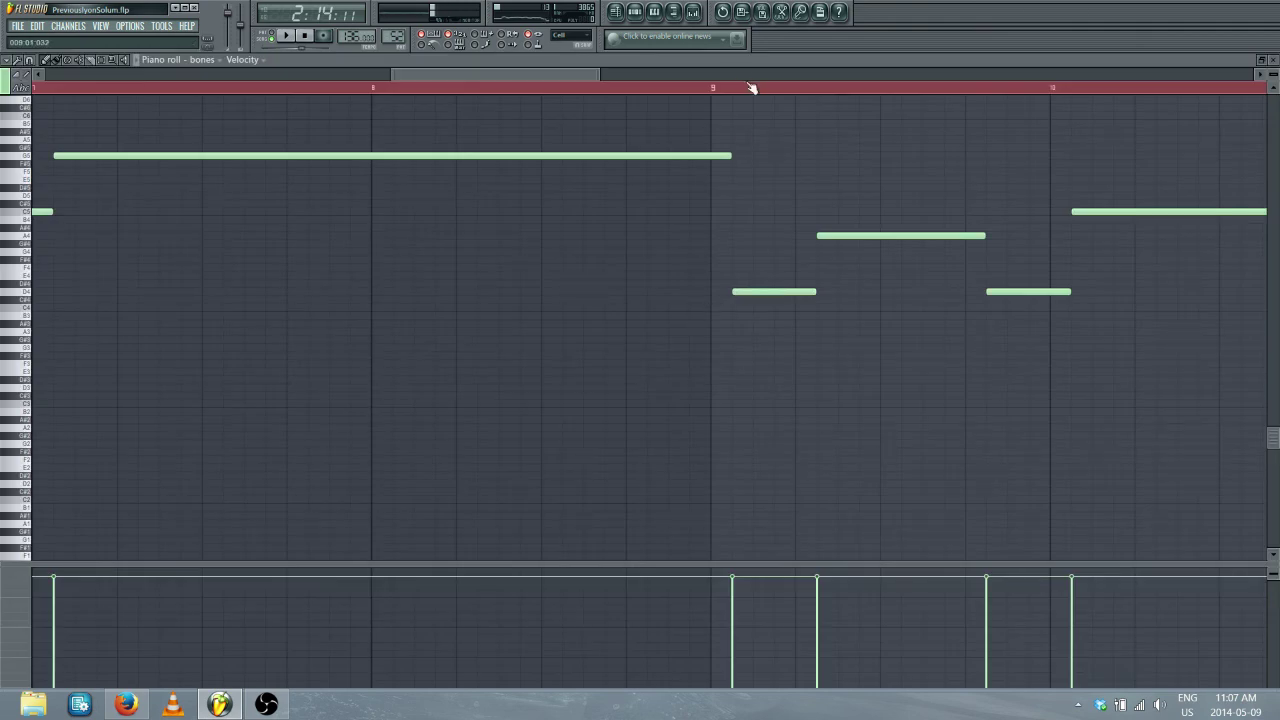
{"action": "scroll", "coordinate": [755, 91], "scroll_direction": "down", "scroll_amount": 4}
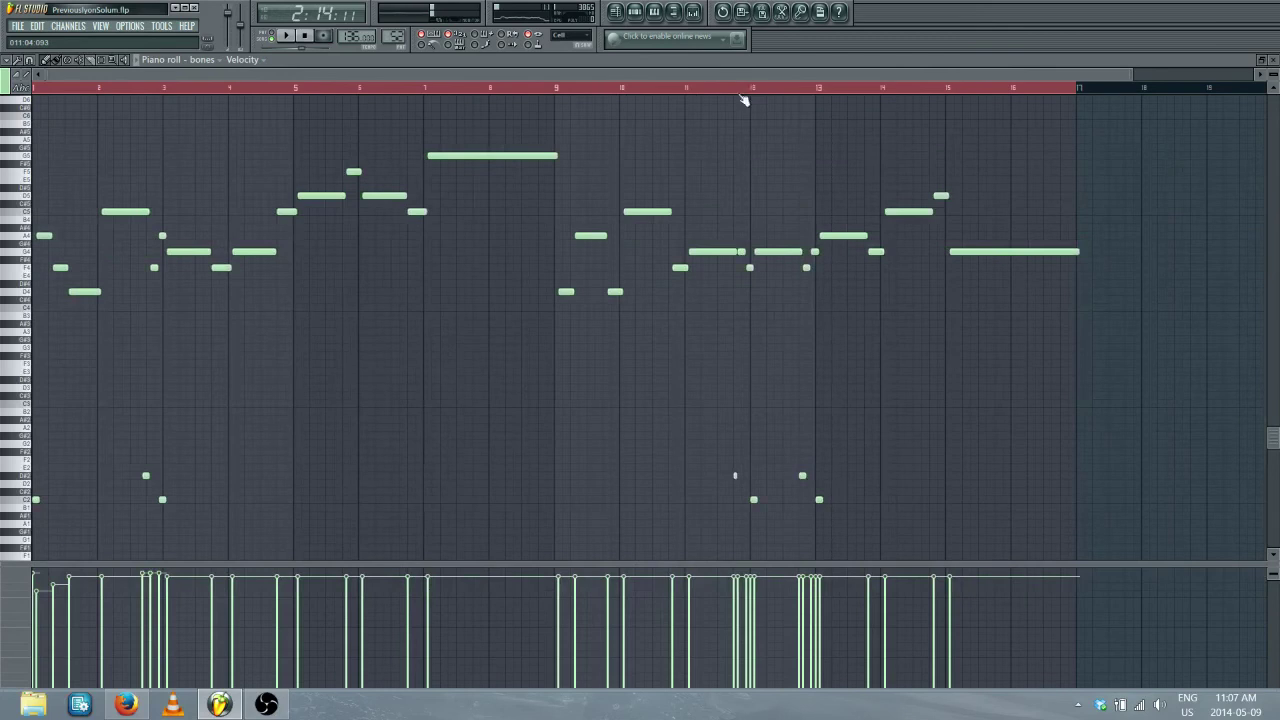
{"action": "scroll", "coordinate": [440, 94], "scroll_direction": "up", "scroll_amount": 4}
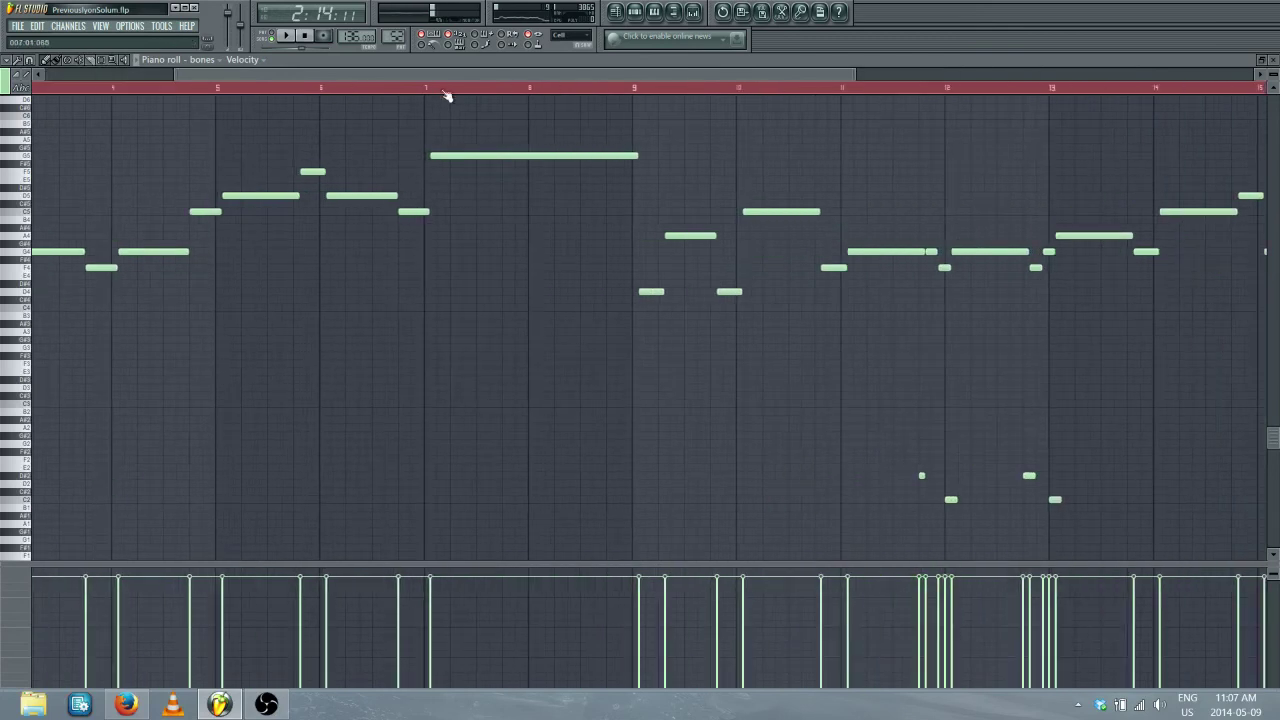
{"action": "left_click_drag", "start_coordinate": [302, 197], "coordinate": [302, 157]}
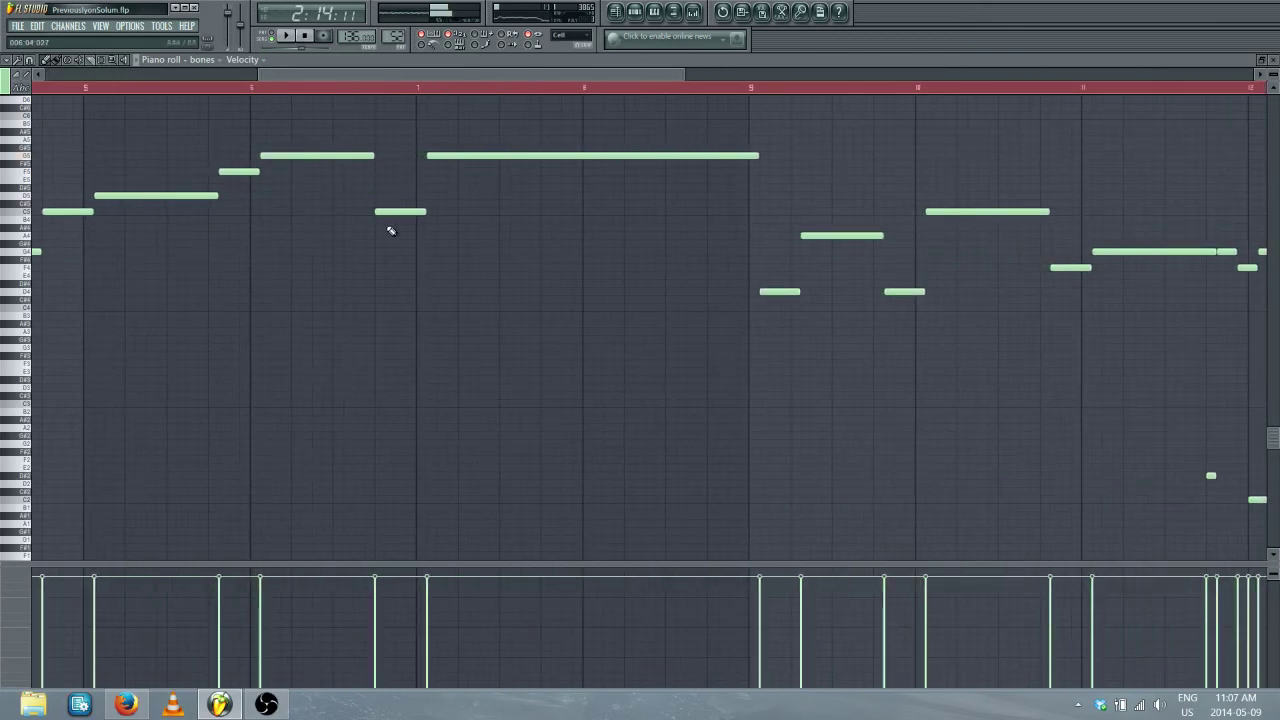
{"action": "left_click_drag", "start_coordinate": [387, 211], "coordinate": [385, 138]}
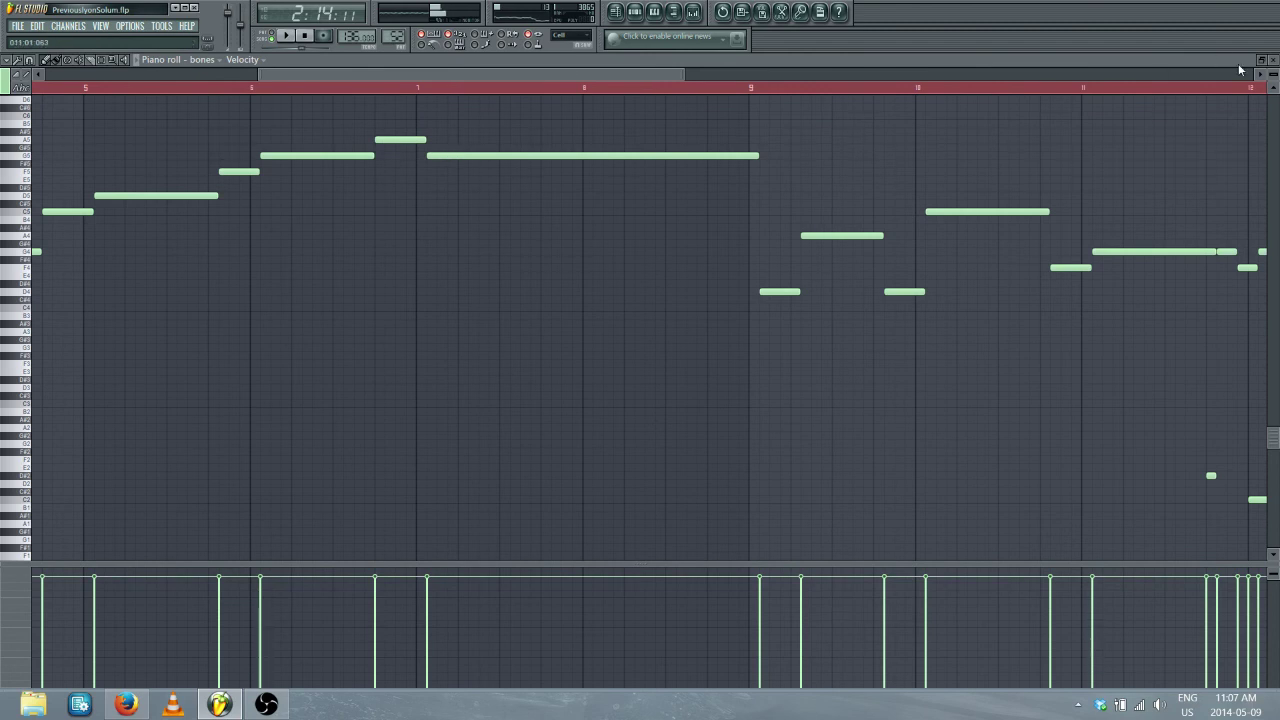
{"action": "left_click", "coordinate": [1274, 61]}
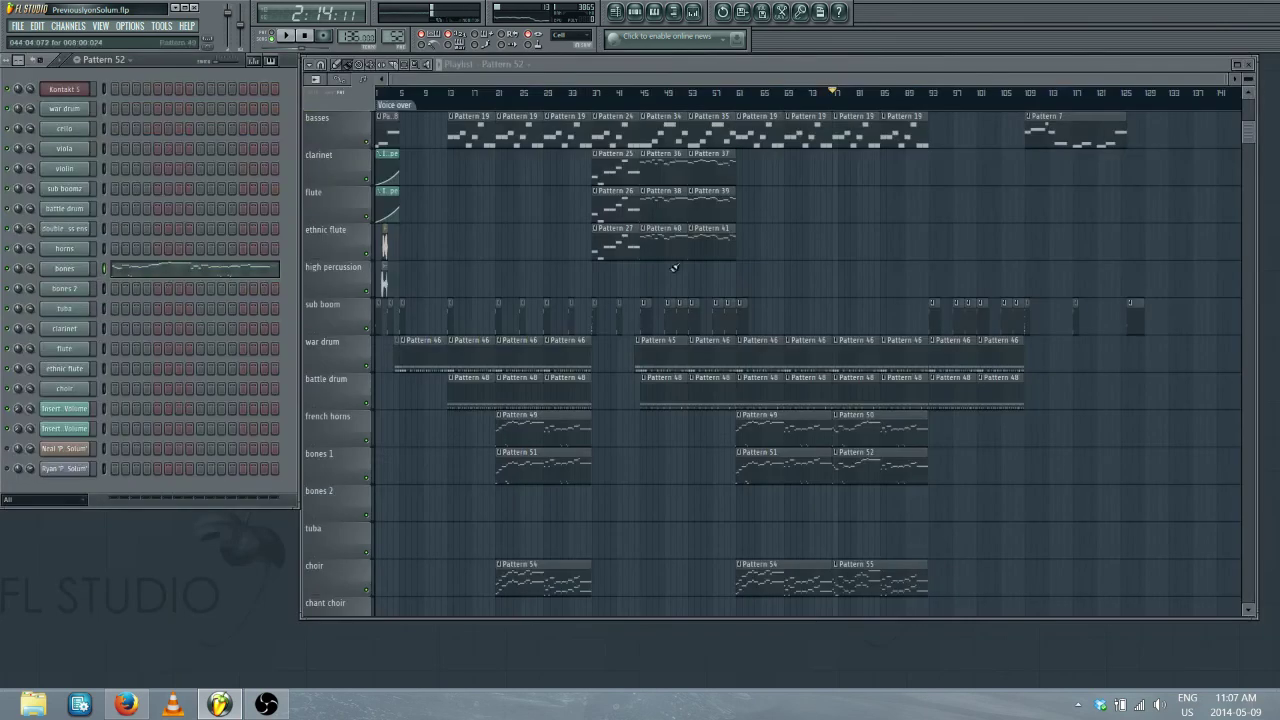
In the choir's Pattern 55, raise the bar 6 notes D7 to G7, D6 to G6 and C7 to A7
{"action": "double_click", "coordinate": [871, 580]}
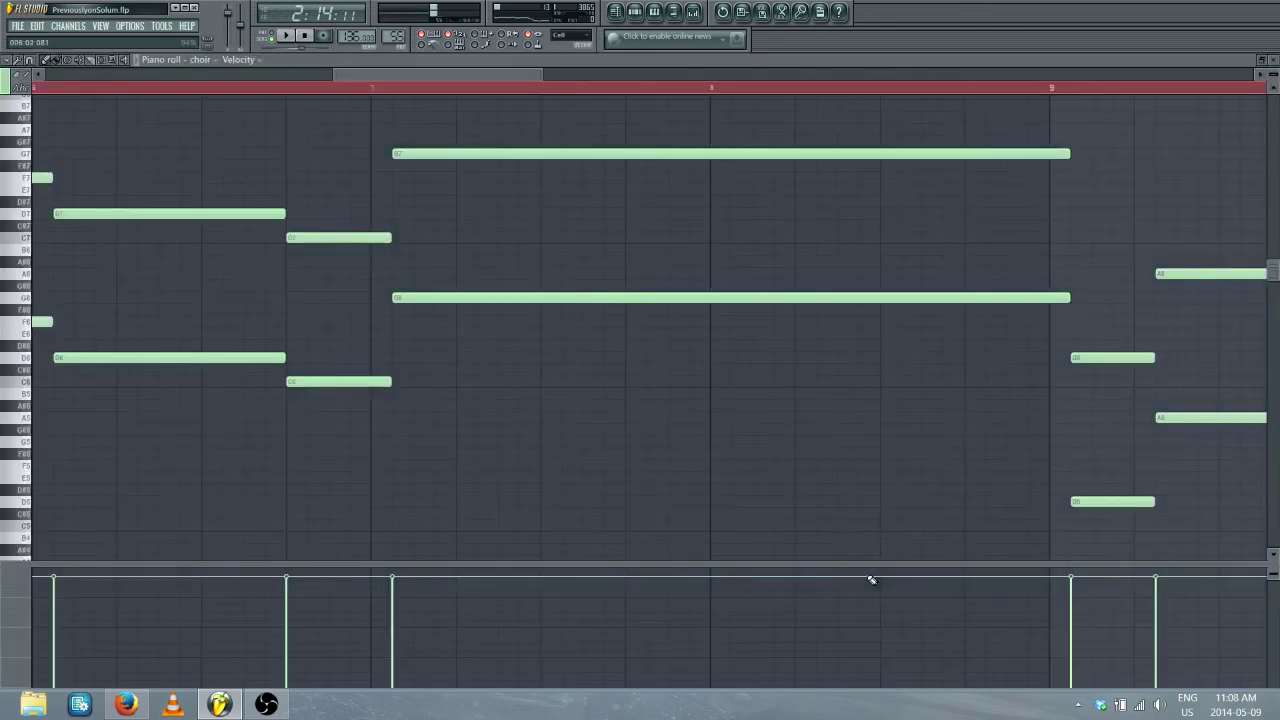
{"action": "scroll", "coordinate": [380, 135], "scroll_direction": "left", "scroll_amount": 3}
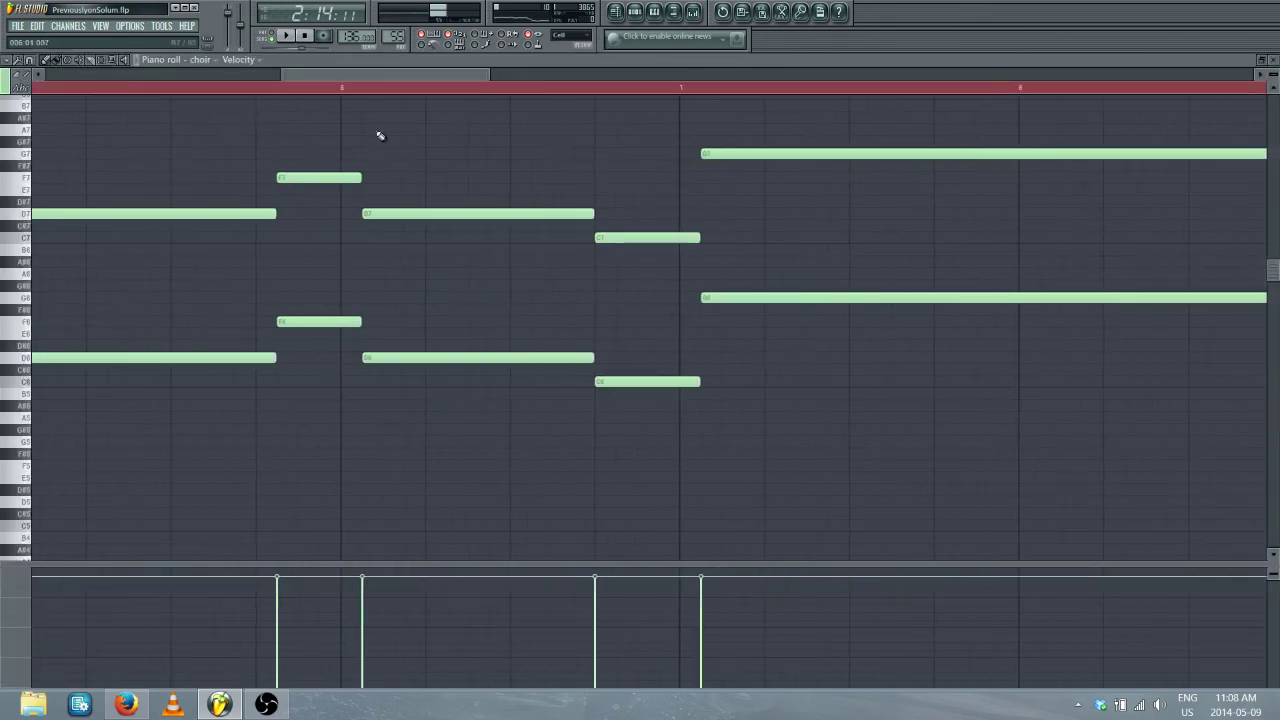
{"action": "left_click_drag", "start_coordinate": [411, 217], "coordinate": [406, 151]}
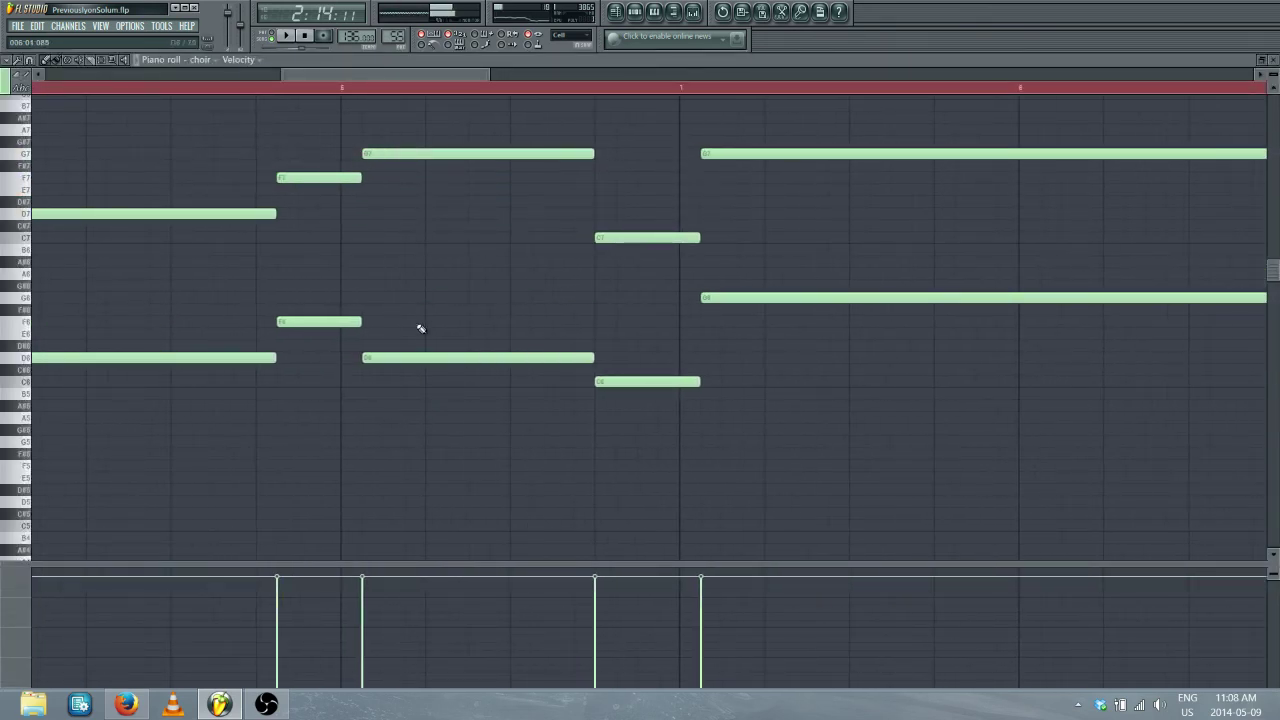
{"action": "left_click_drag", "start_coordinate": [416, 356], "coordinate": [414, 297]}
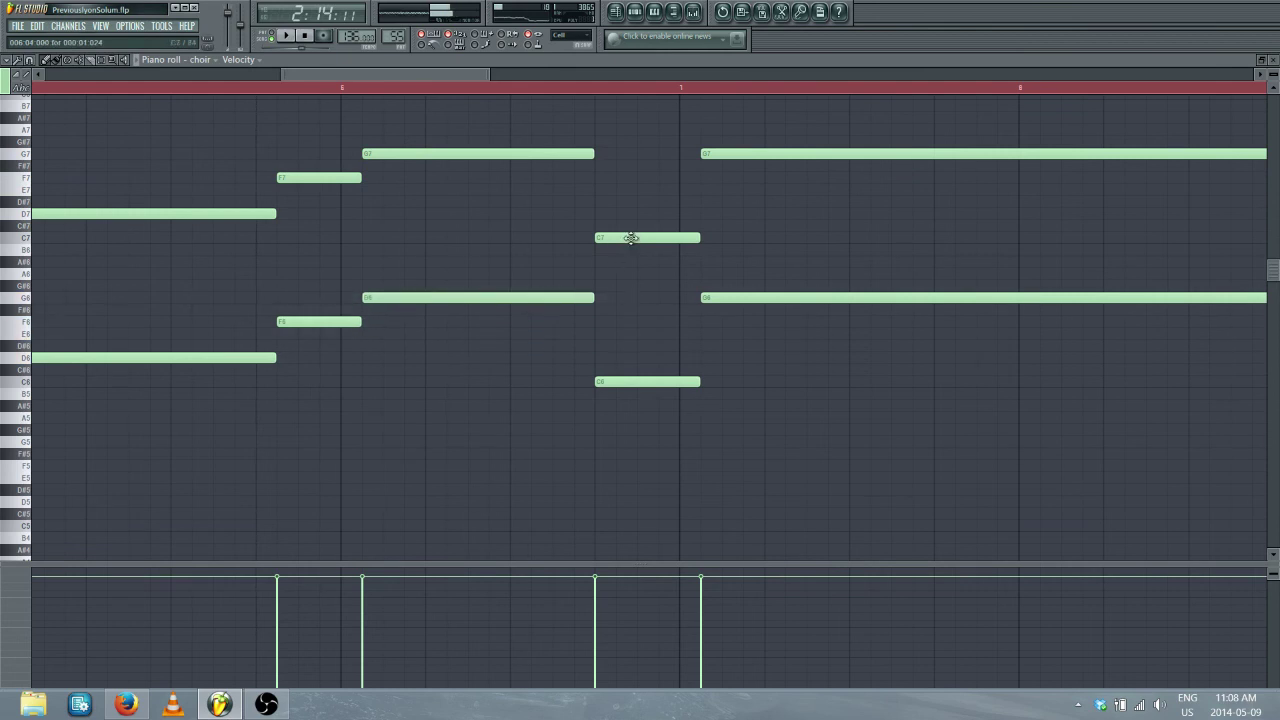
{"action": "left_click_drag", "start_coordinate": [629, 237], "coordinate": [626, 129]}
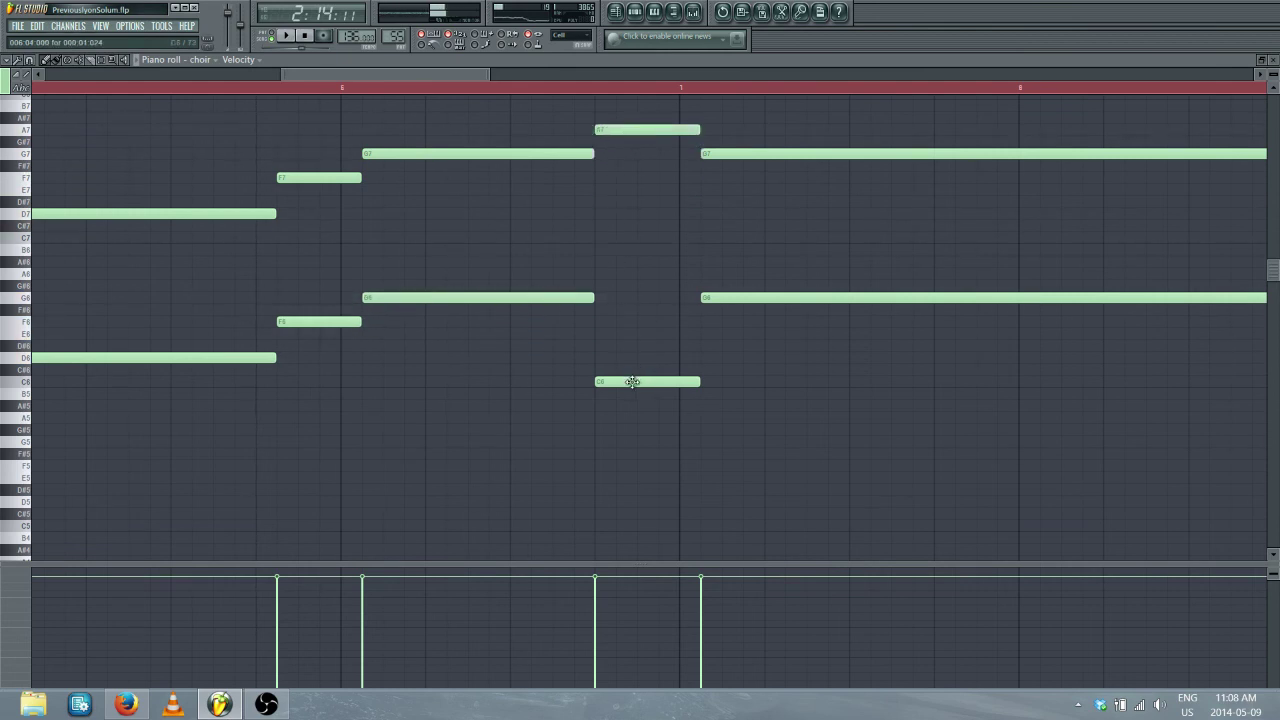